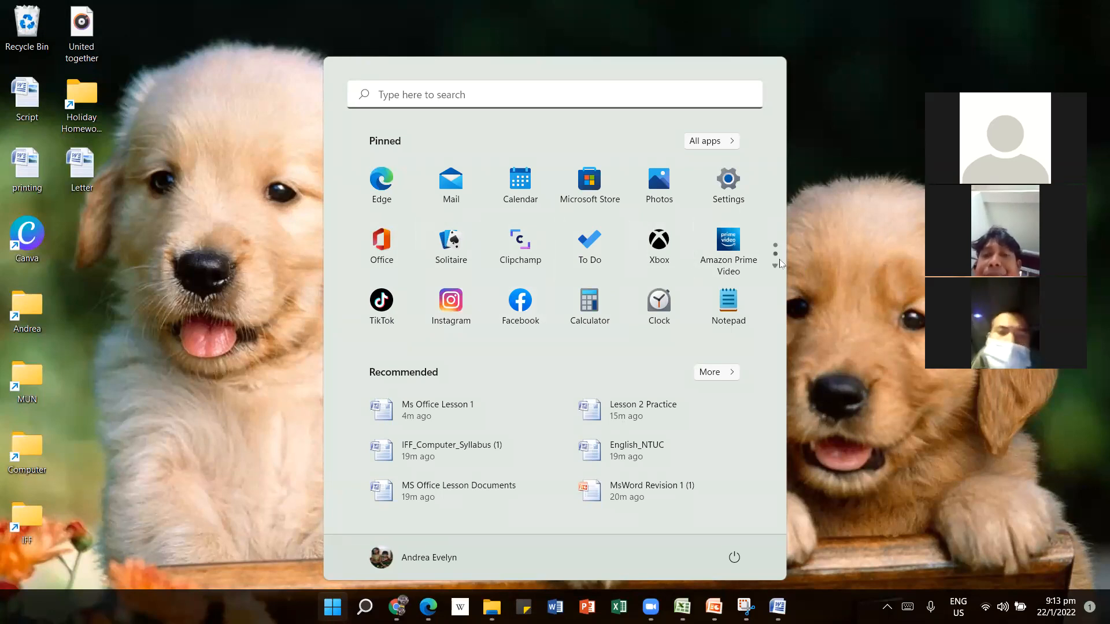
# - Launch Microsoft Office Word 2007 from the pinned apps, and start it a second time by searching for "word"
pyautogui.click(774, 266)
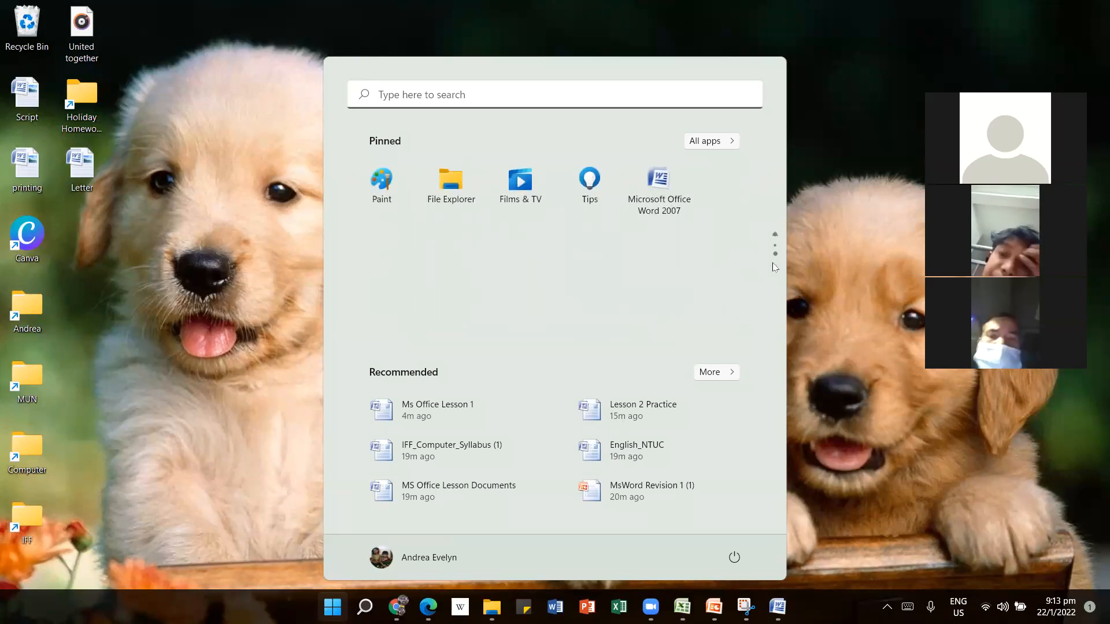
pyautogui.click(674, 211)
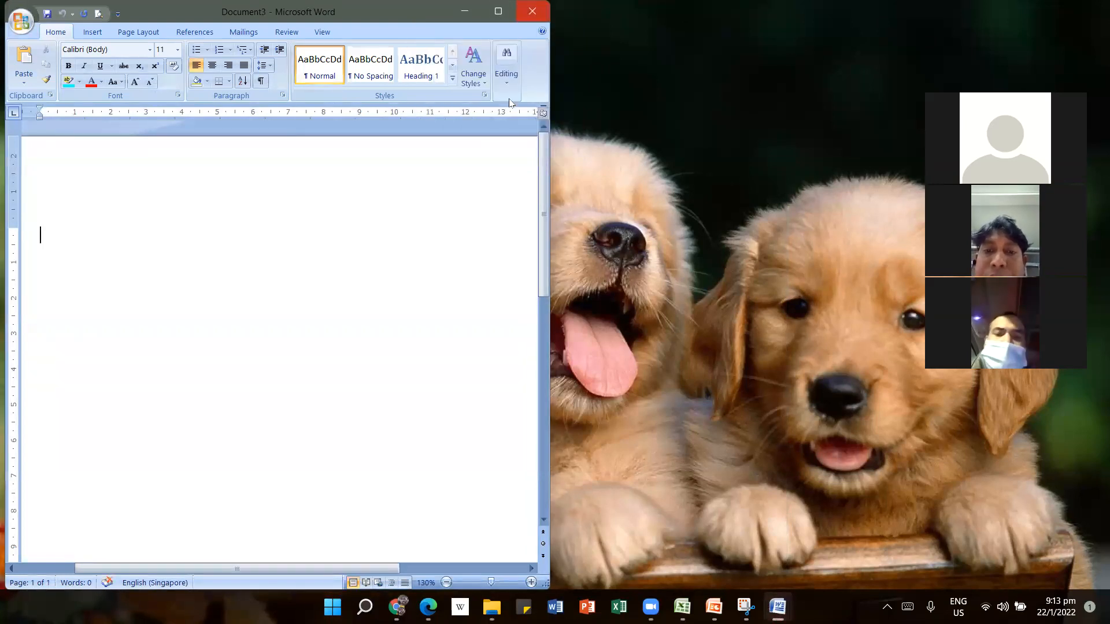
pyautogui.click(363, 606)
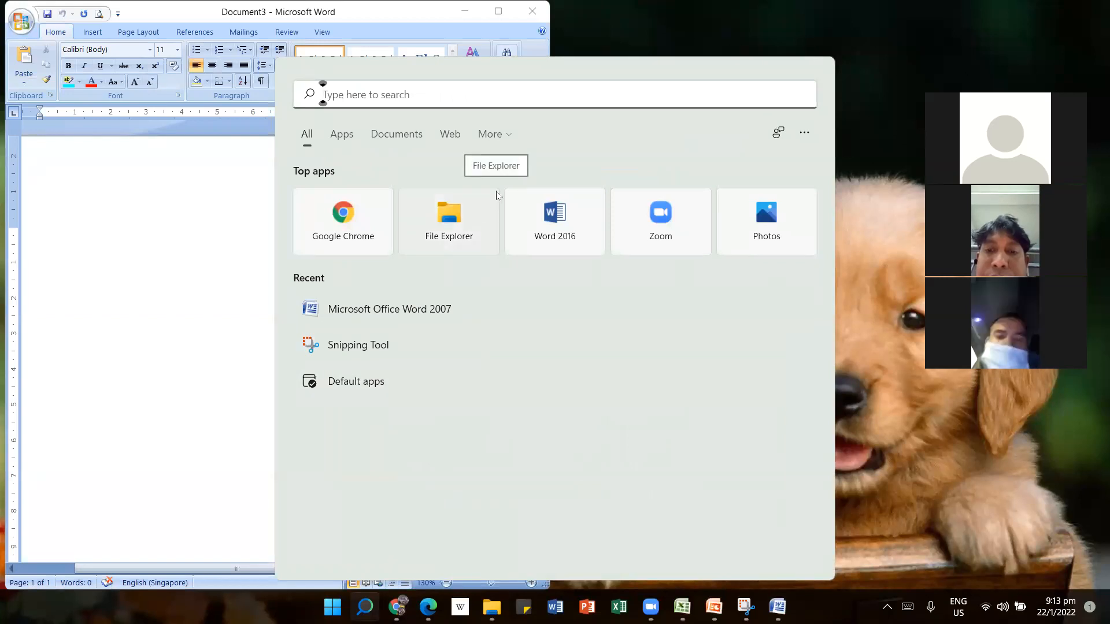
pyautogui.write('word')
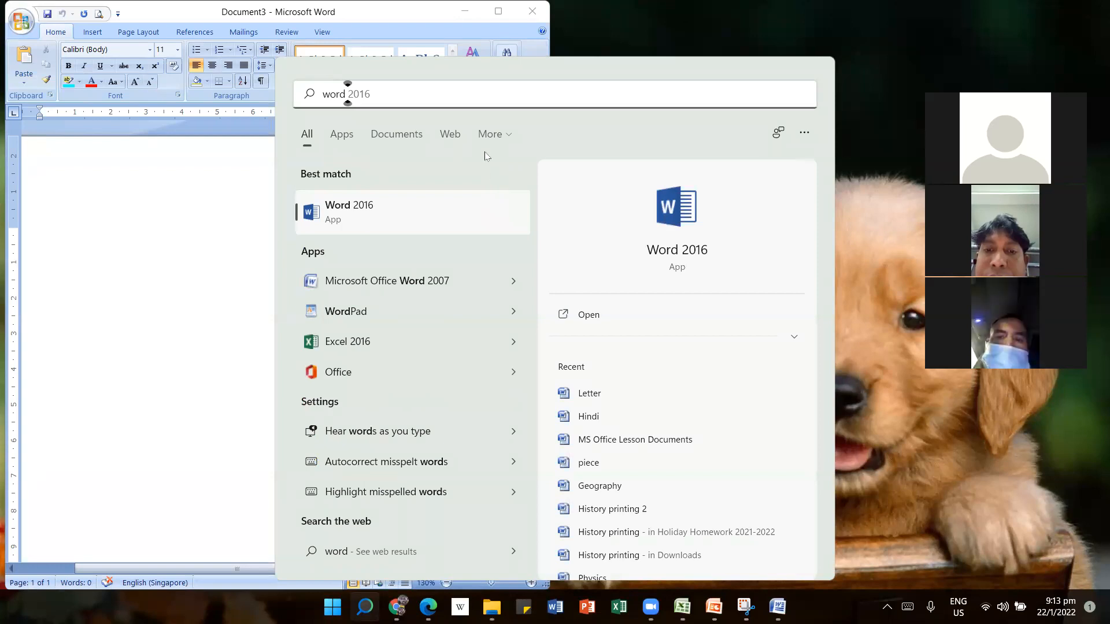
pyautogui.click(431, 283)
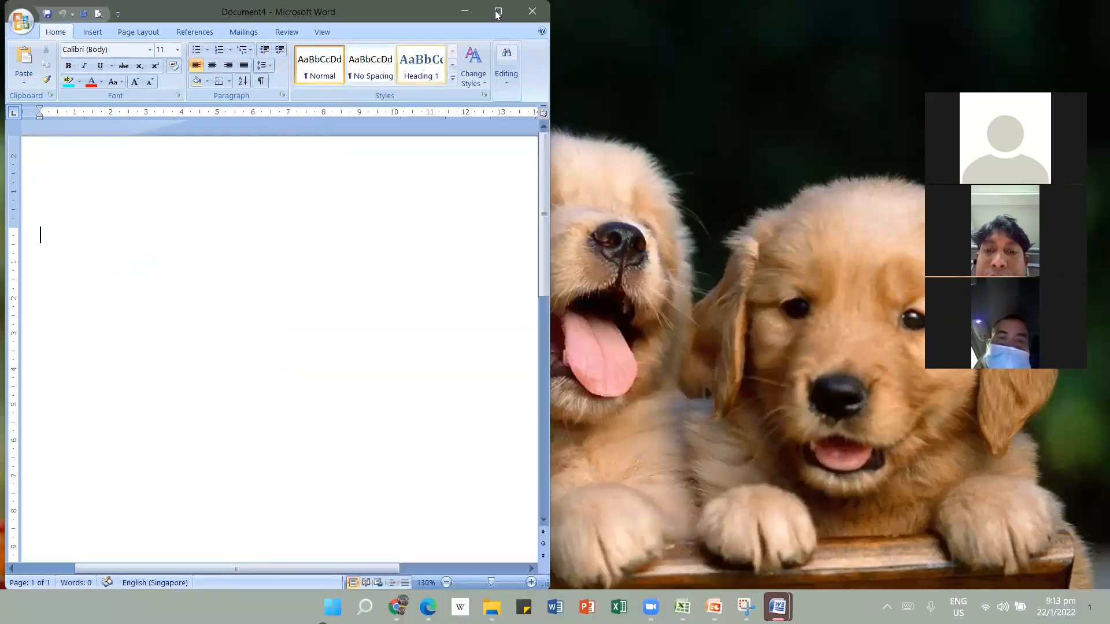
# - Close both blank Word documents
pyautogui.click(538, 11)
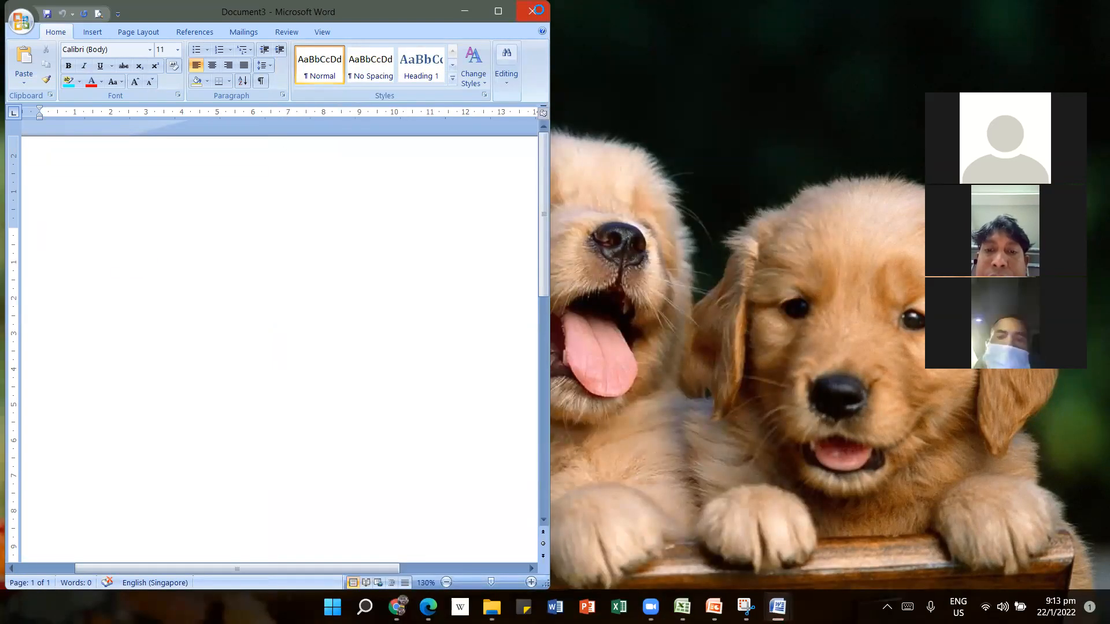
pyautogui.click(538, 10)
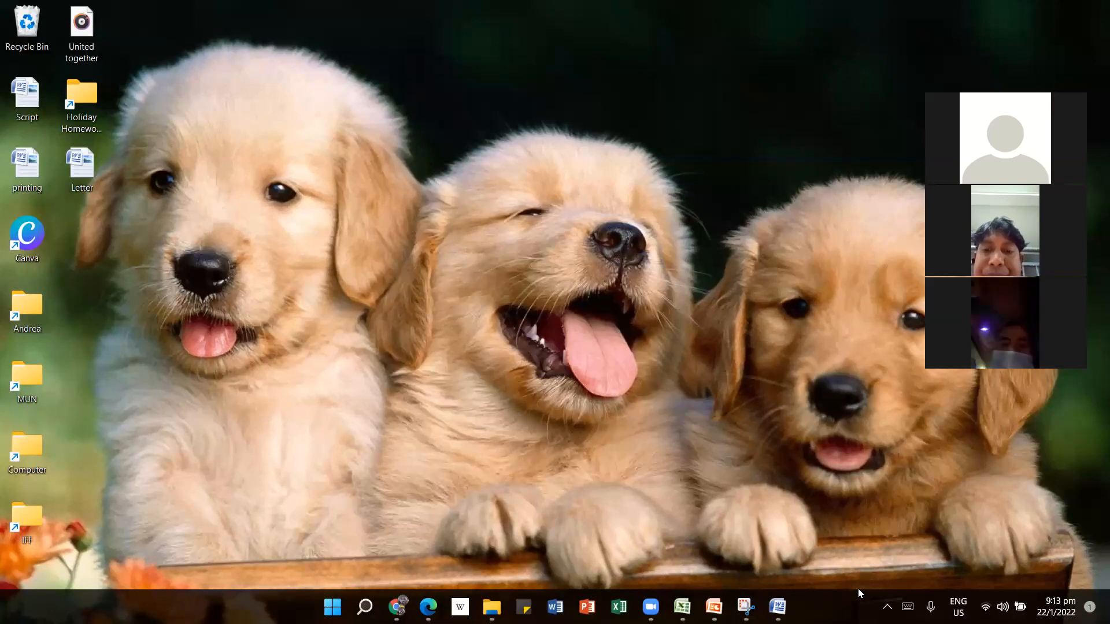
# - Bring the Ms Office Lesson 1 document to the front and minimize it again
pyautogui.moveTo(778, 606)
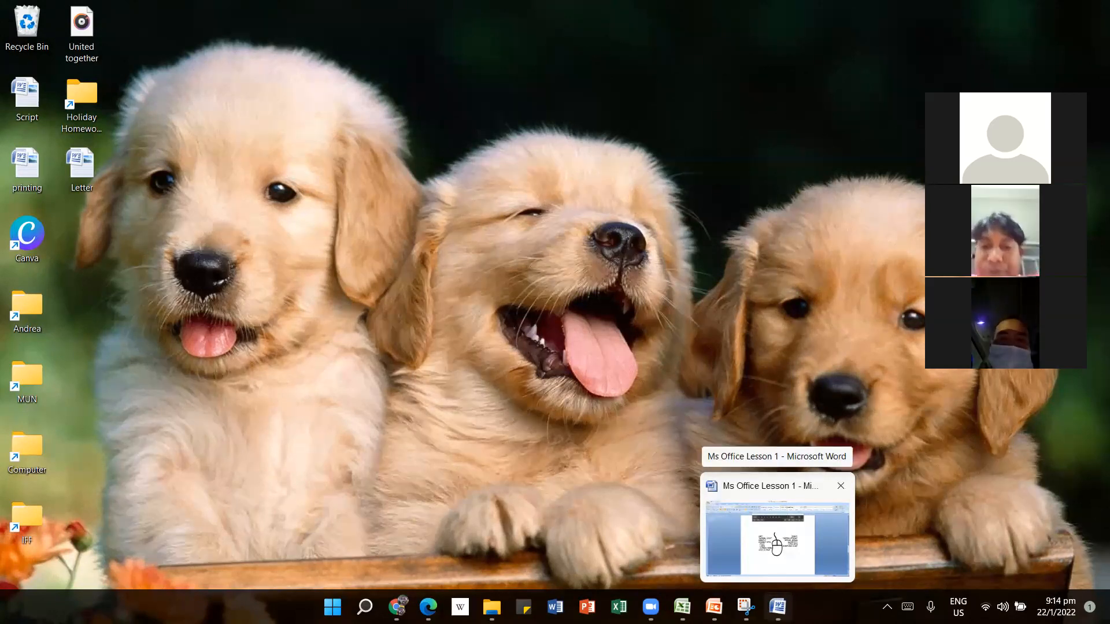
pyautogui.click(777, 537)
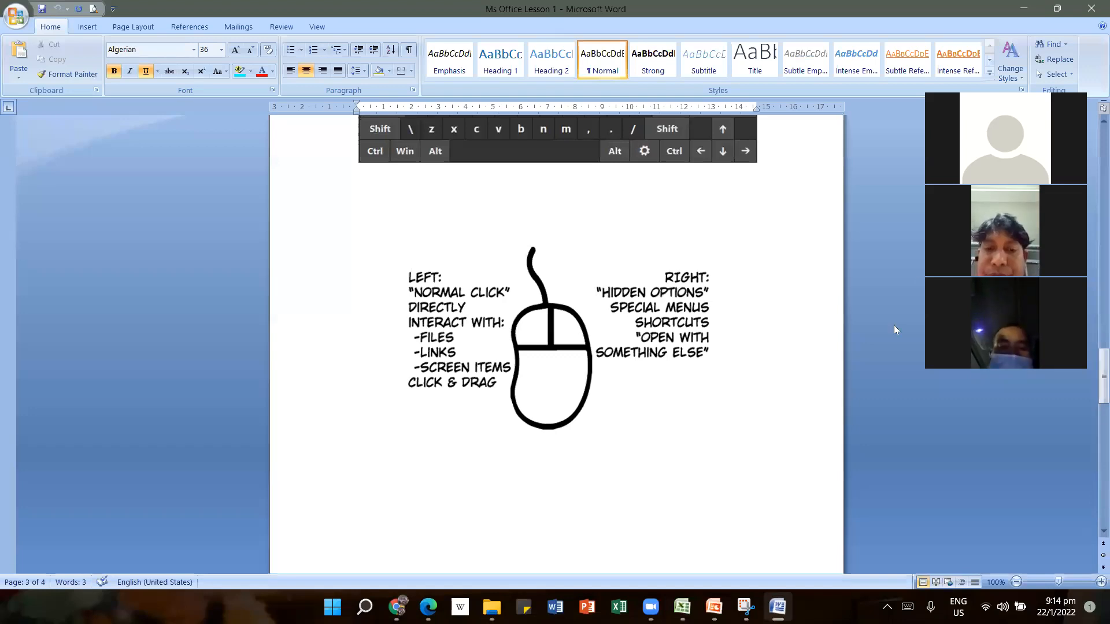
pyautogui.click(1024, 7)
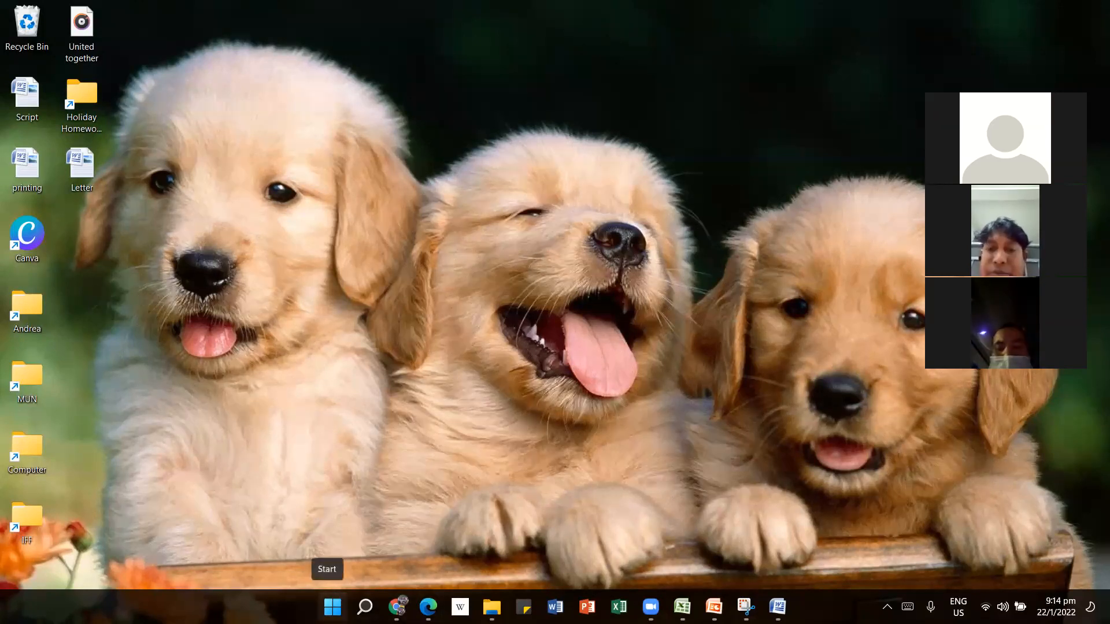
# - Look at Word among the pinned apps, launch Microsoft Office Word 2007 by searching for "word", and maximize its window
pyautogui.click(333, 606)
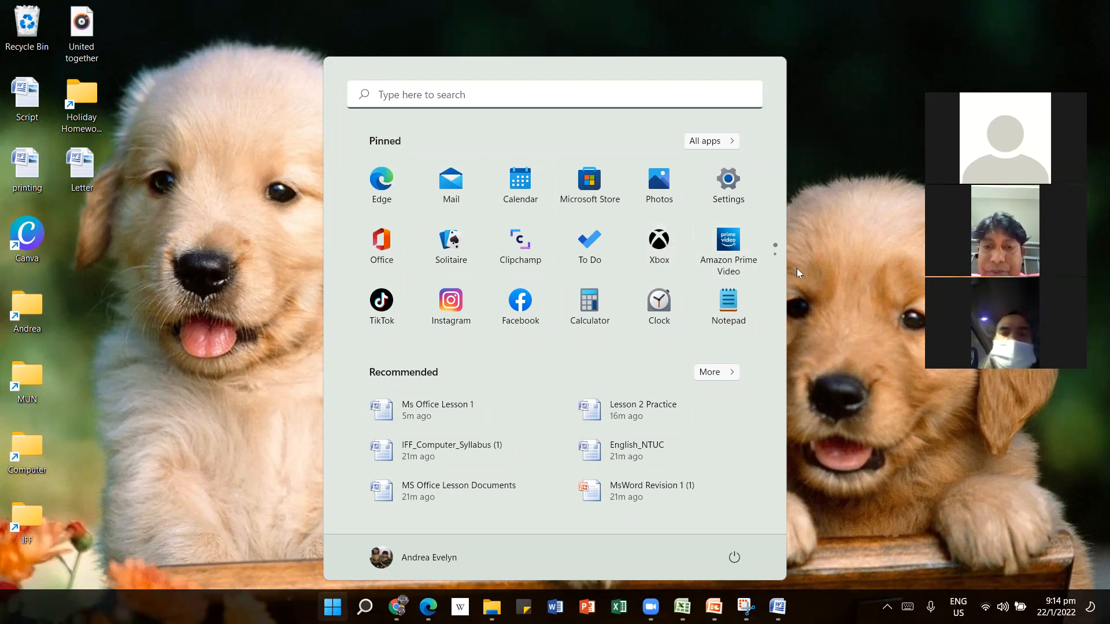
pyautogui.scroll(-1, 775, 257)
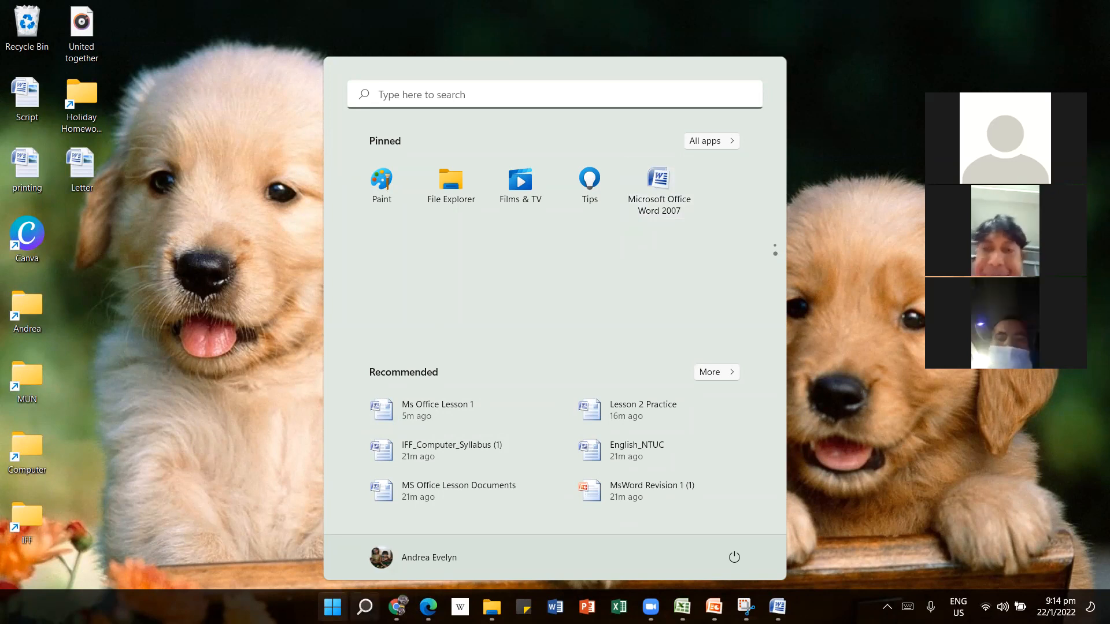
pyautogui.click(365, 606)
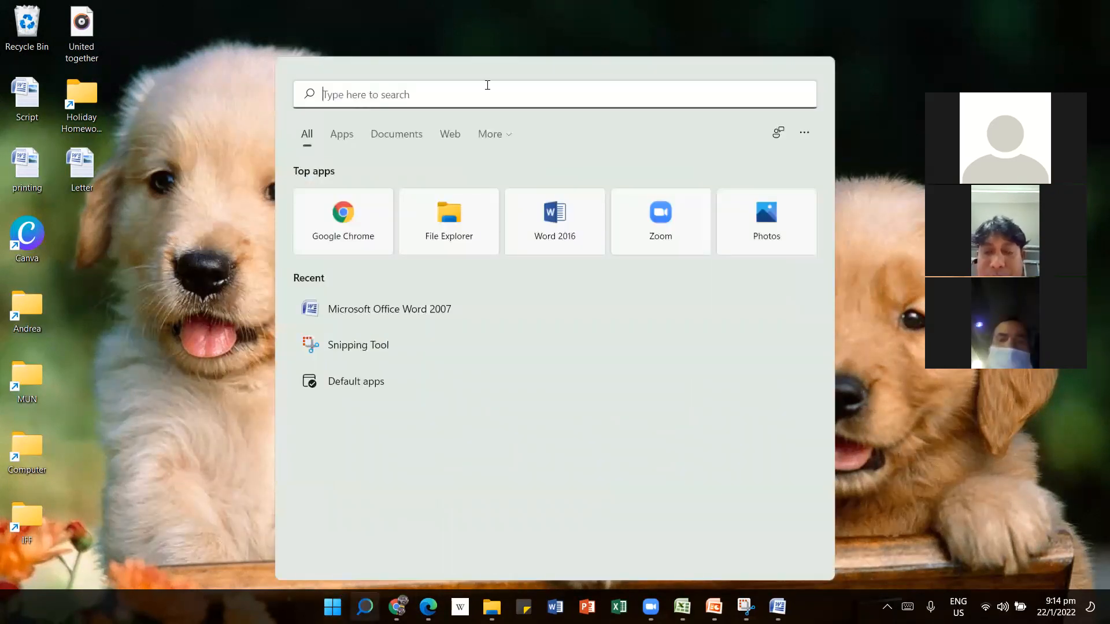
pyautogui.write('word')
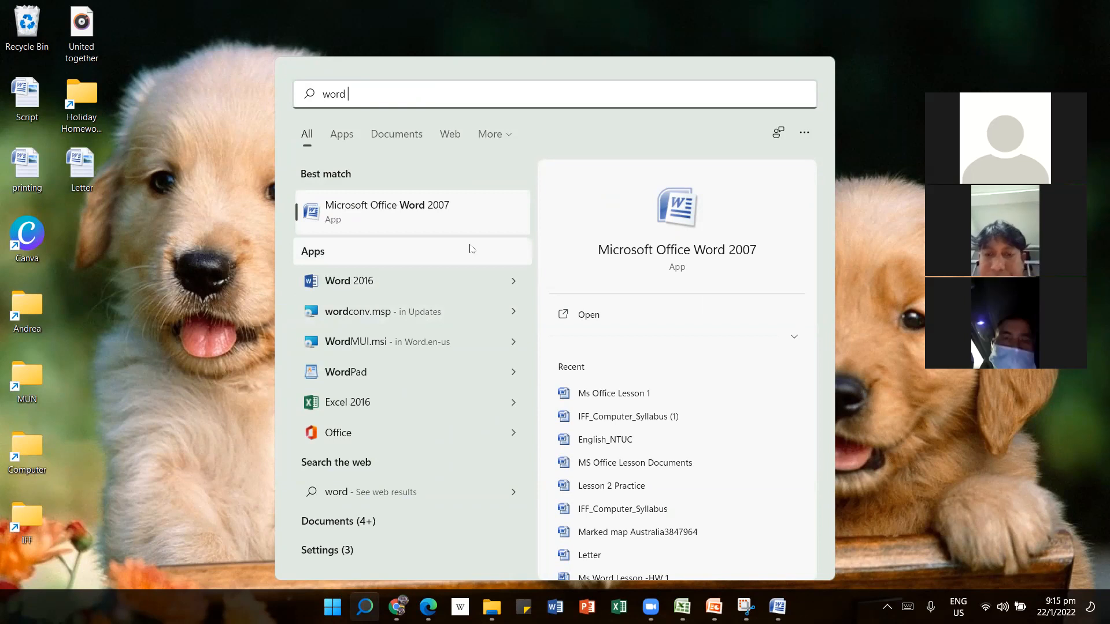
pyautogui.click(444, 225)
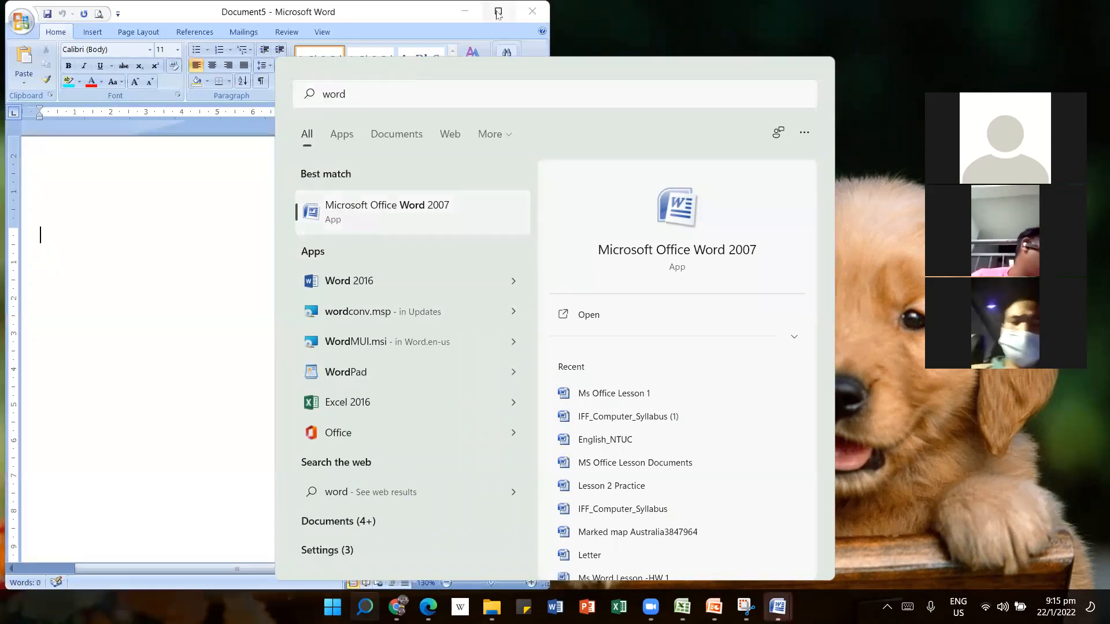
pyautogui.click(497, 15)
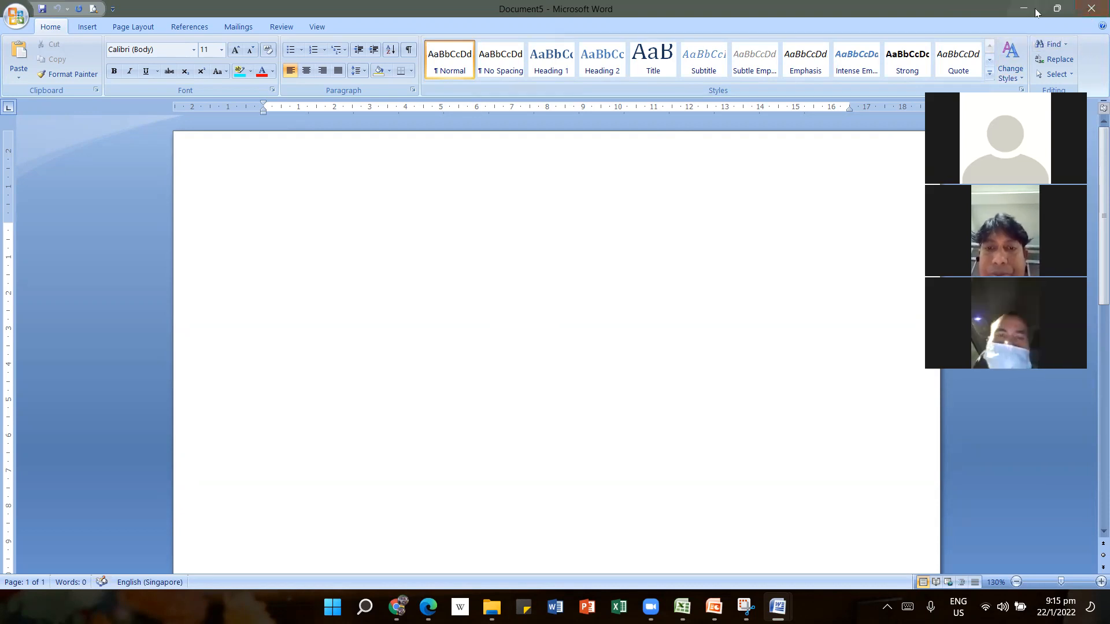
# - Close the blank document and exit Word from the Ms Office Lesson 1 document
pyautogui.click(1092, 12)
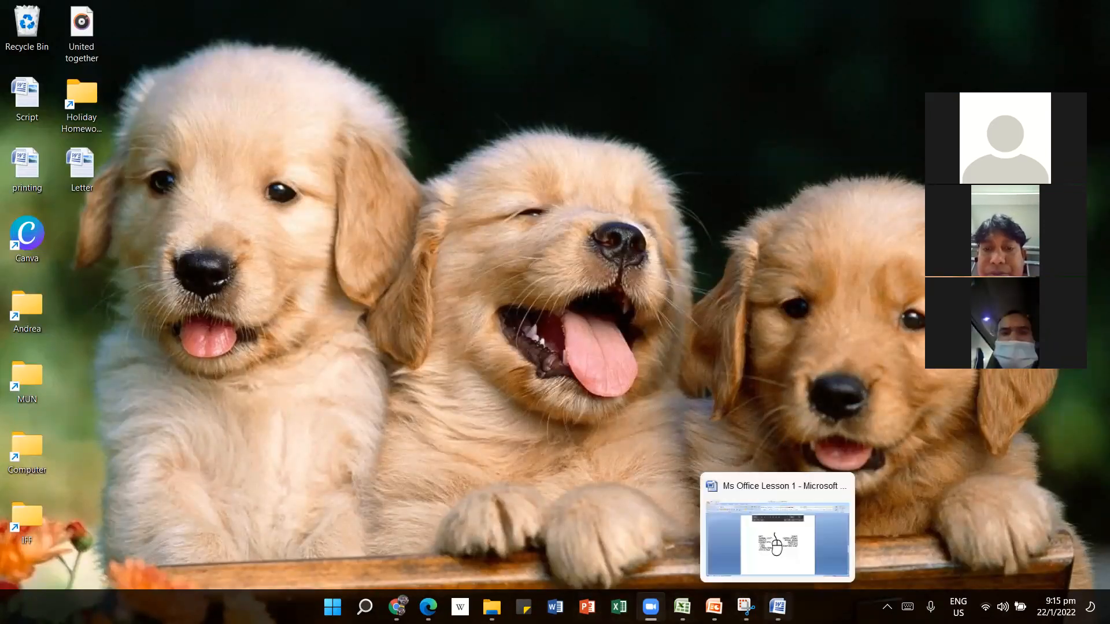
pyautogui.click(777, 607)
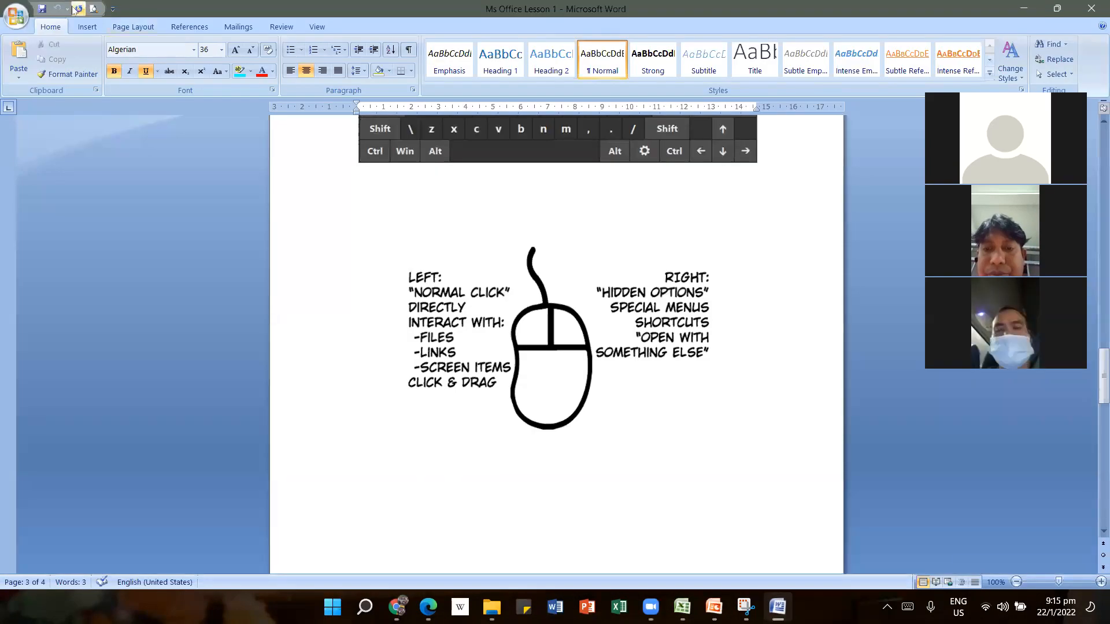
pyautogui.click(16, 15)
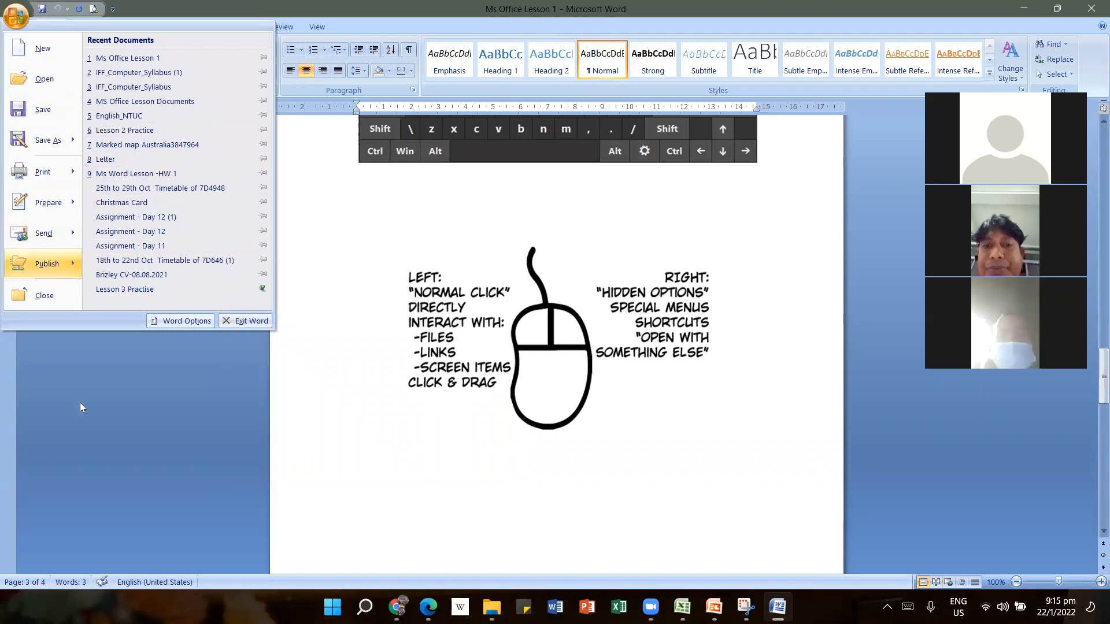
pyautogui.click(241, 326)
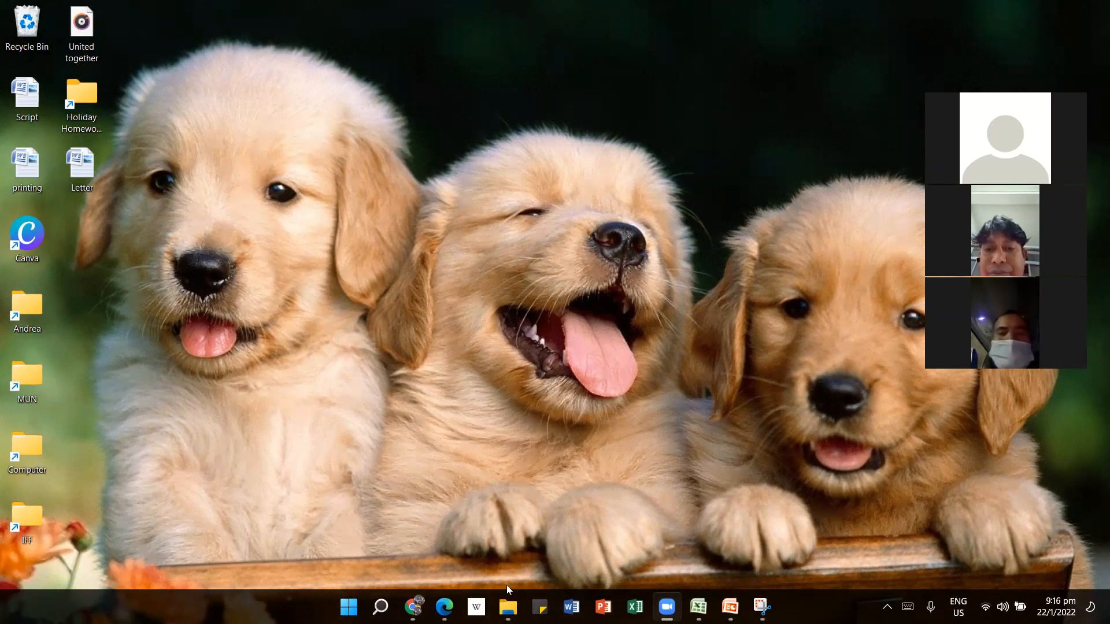
# - Launch Microsoft Office Word 2007 again from the Windows search to get a blank document
pyautogui.moveTo(506, 606)
pyautogui.click(379, 605)
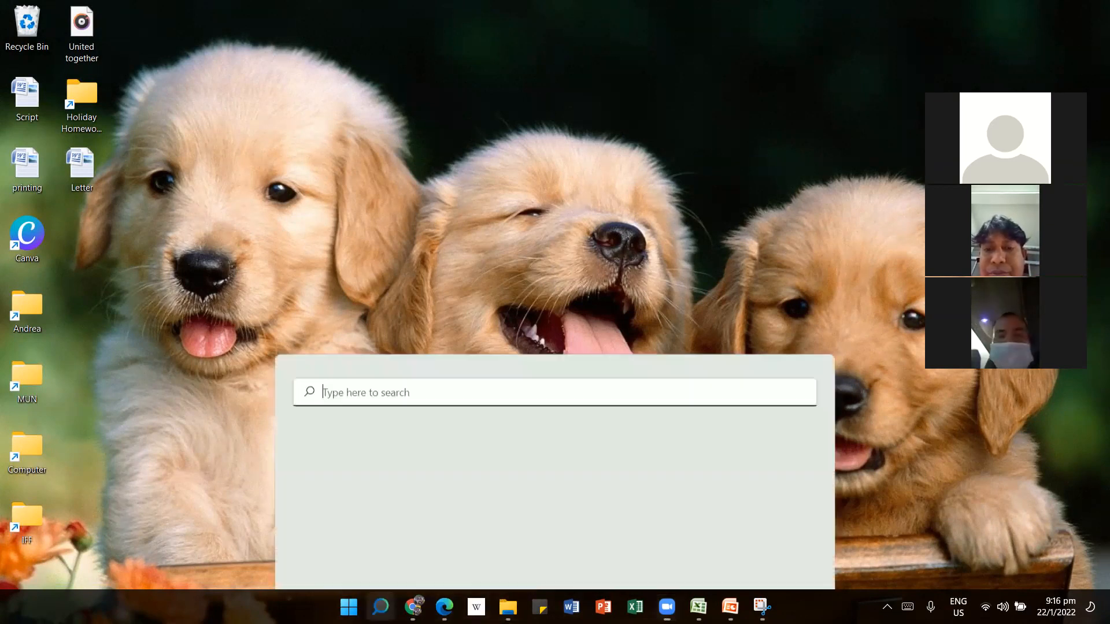
pyautogui.click(427, 323)
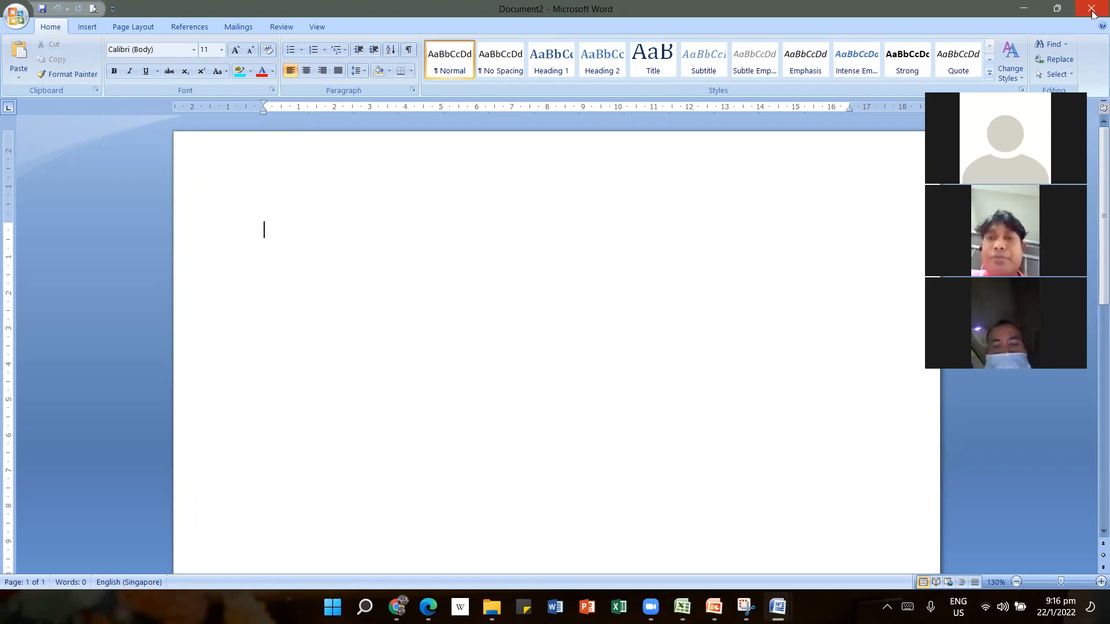
# - Look at the Exit Word command in Document2 and close that document's window
pyautogui.click(14, 17)
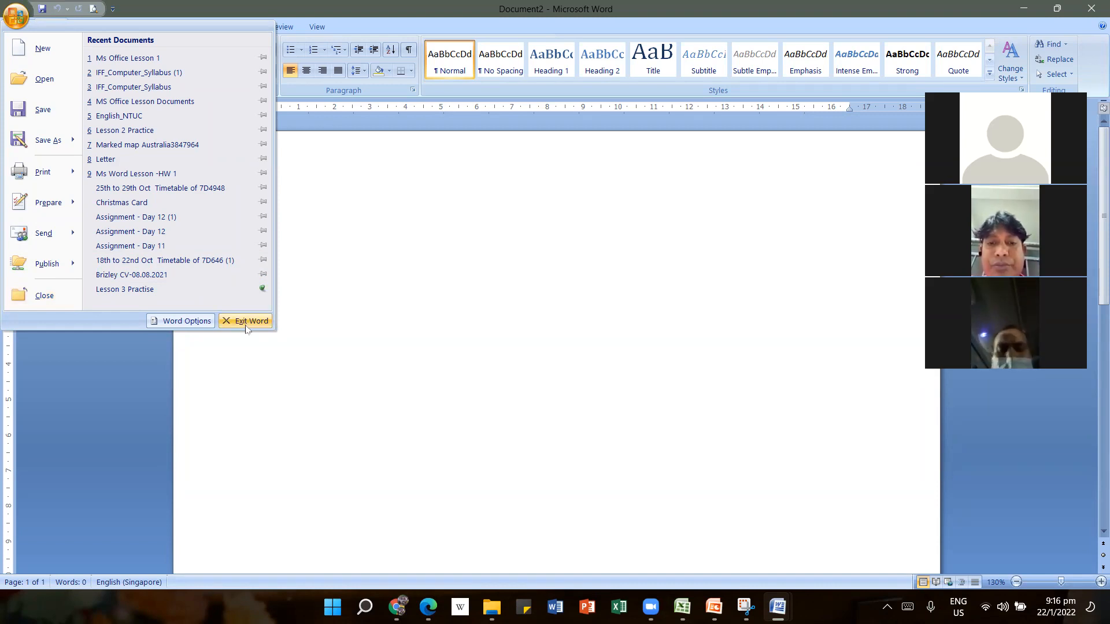
pyautogui.click(929, 4)
pyautogui.click(1091, 10)
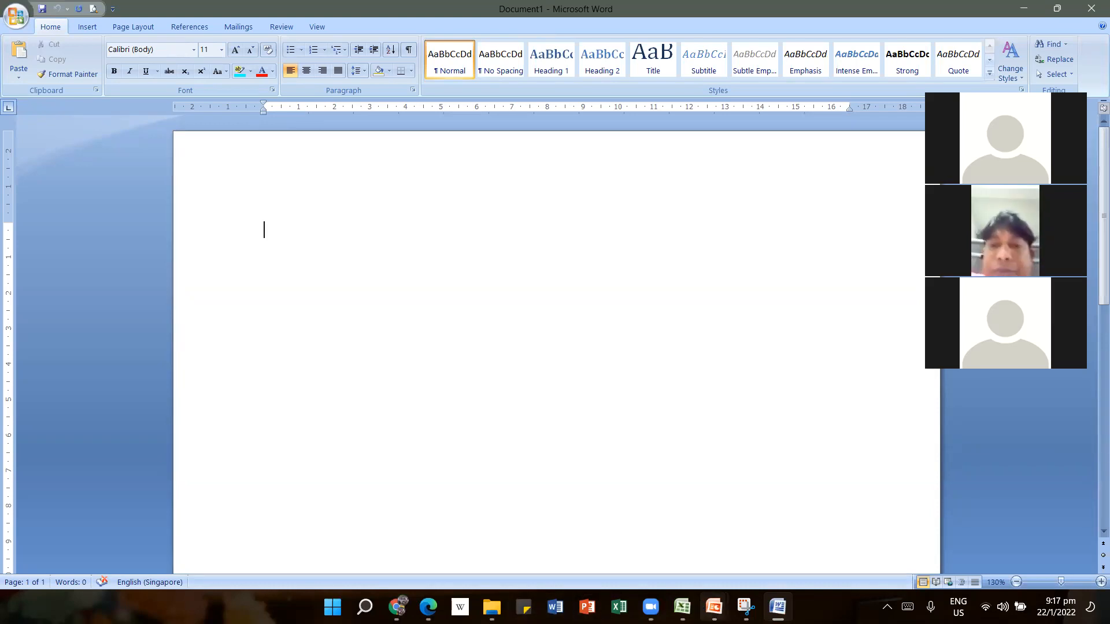
# - Switch to the MsWord-Lesson 2 presentation in PowerPoint and view slide 3 with the labelled parts of the Word screen
pyautogui.click(714, 606)
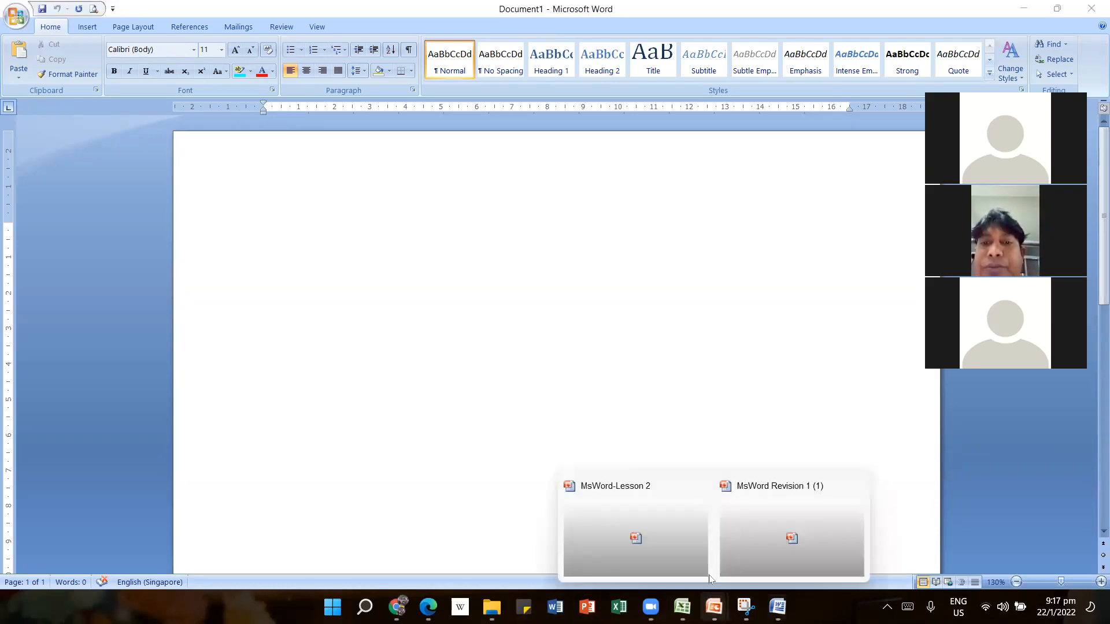
pyautogui.click(630, 521)
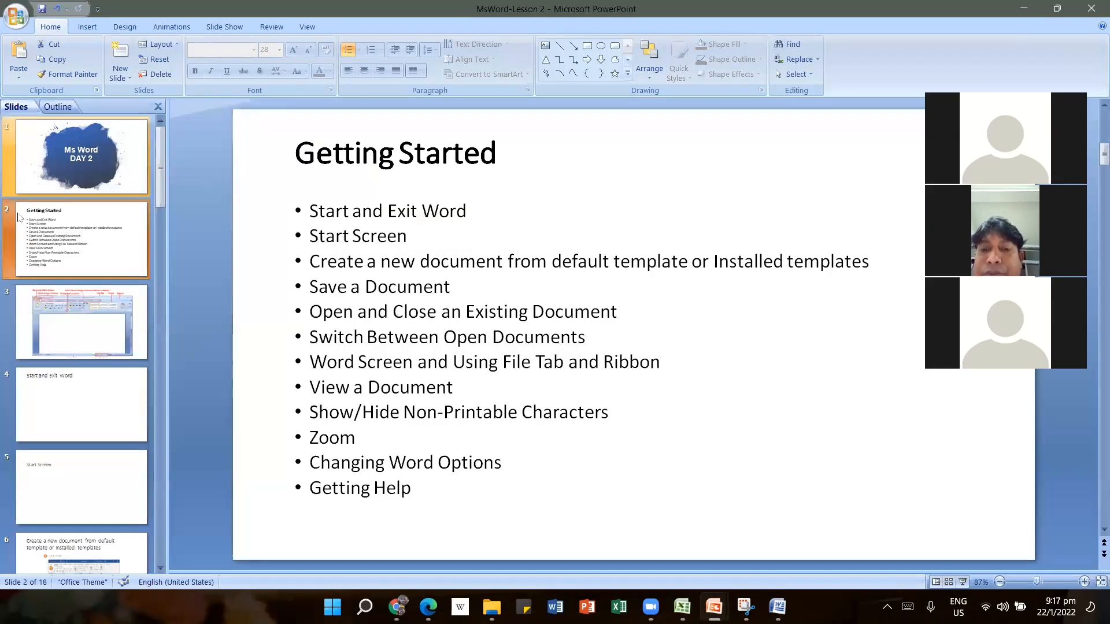
pyautogui.click(70, 295)
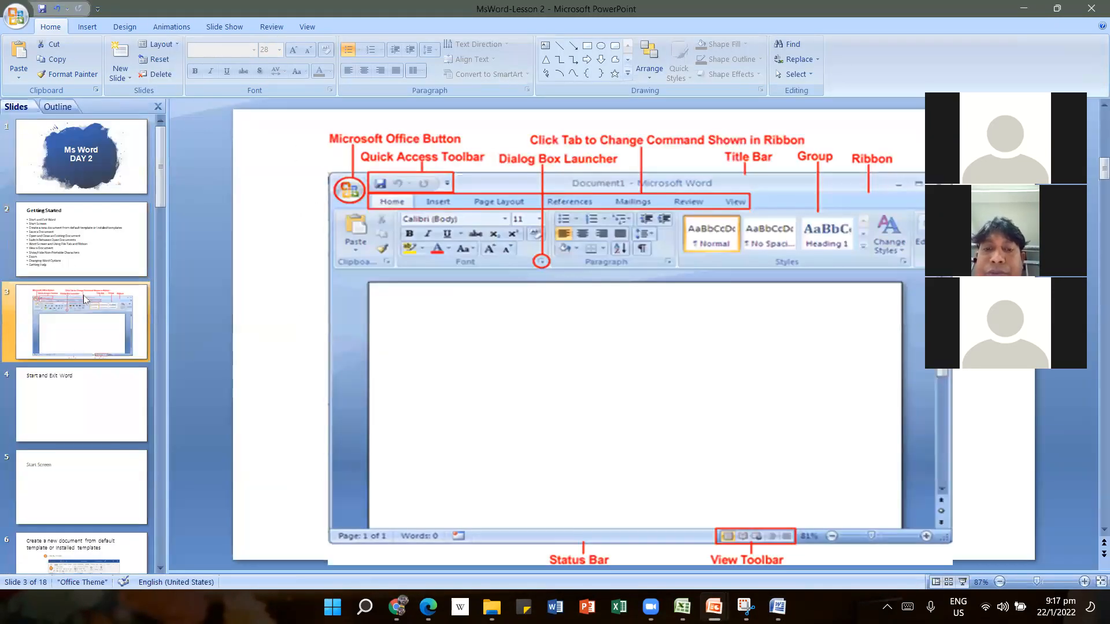
pyautogui.click(919, 93)
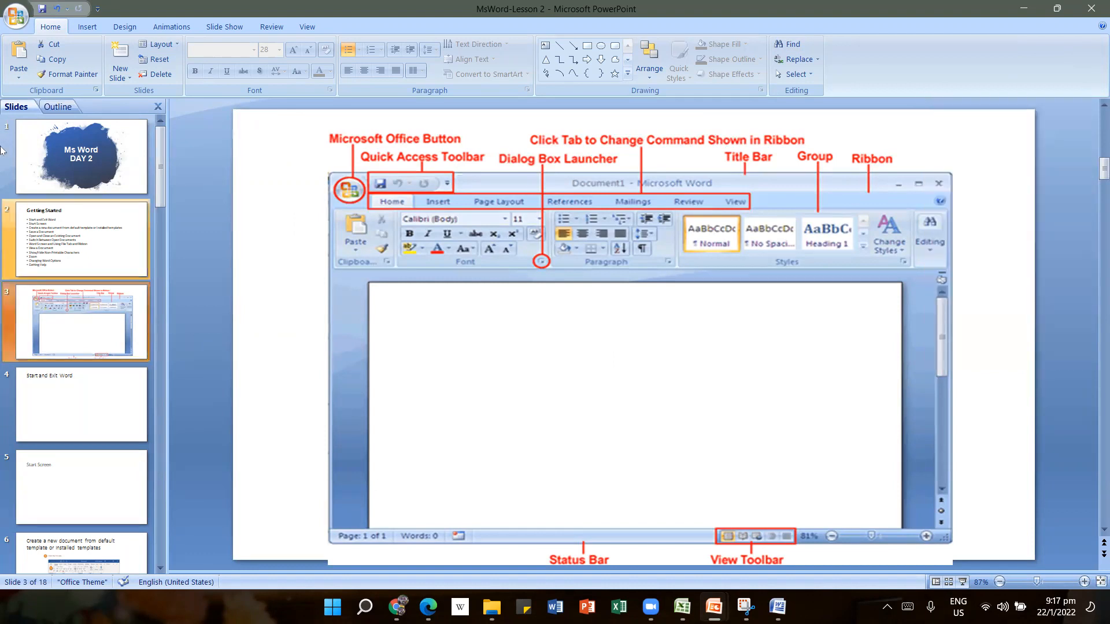
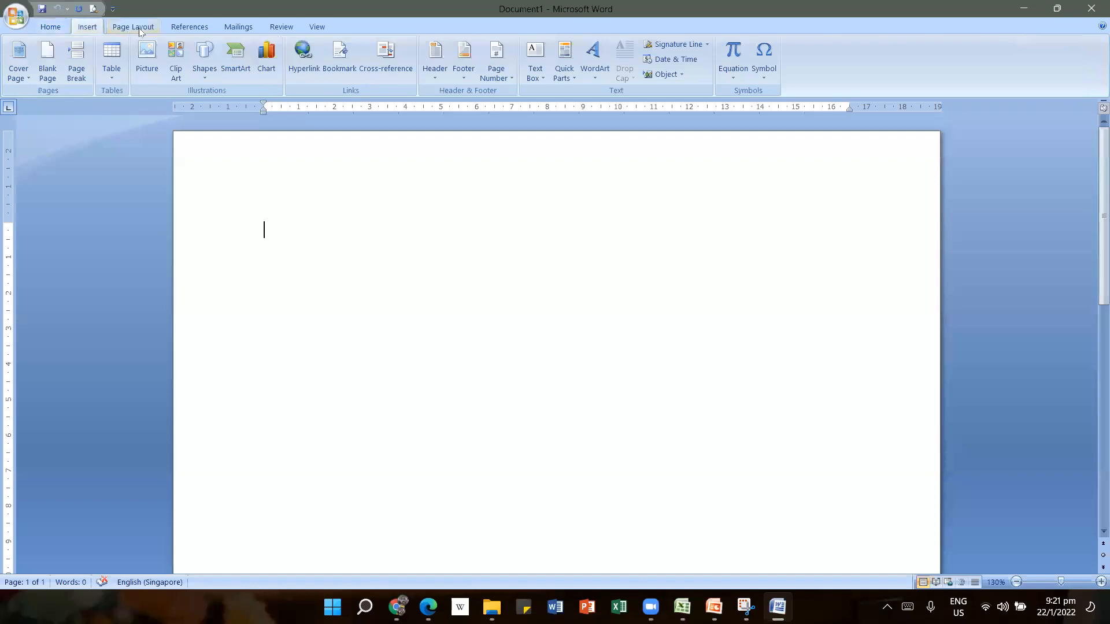
# - Look through the References, Mailings, Review, View and Insert command groups of blank Document1 in Word, and return to the Home commands
pyautogui.click(186, 27)
pyautogui.click(234, 27)
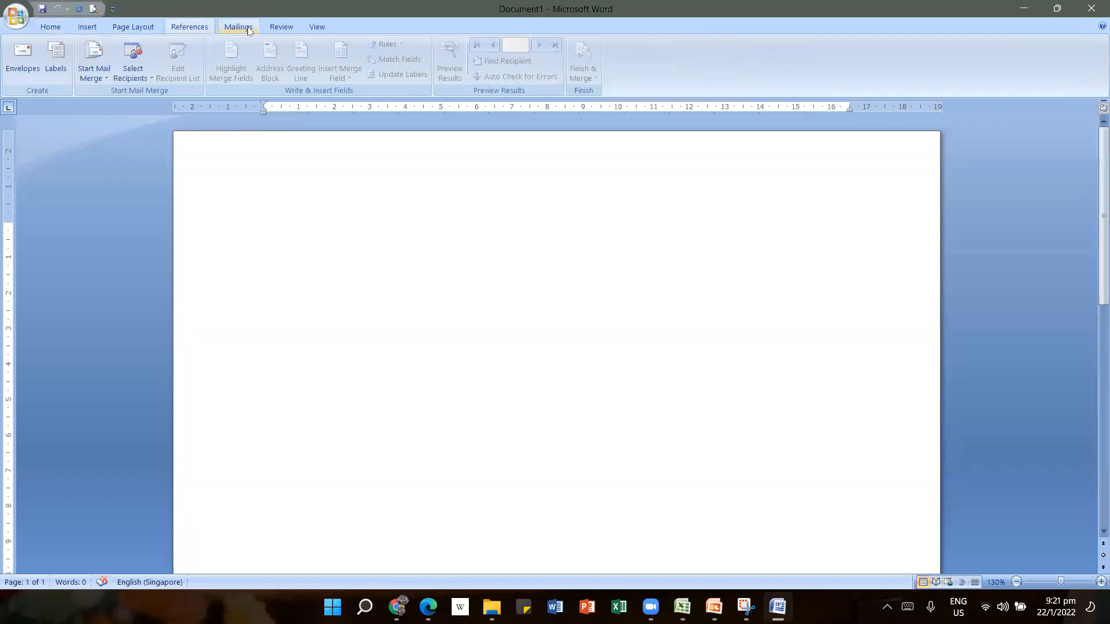
pyautogui.click(293, 27)
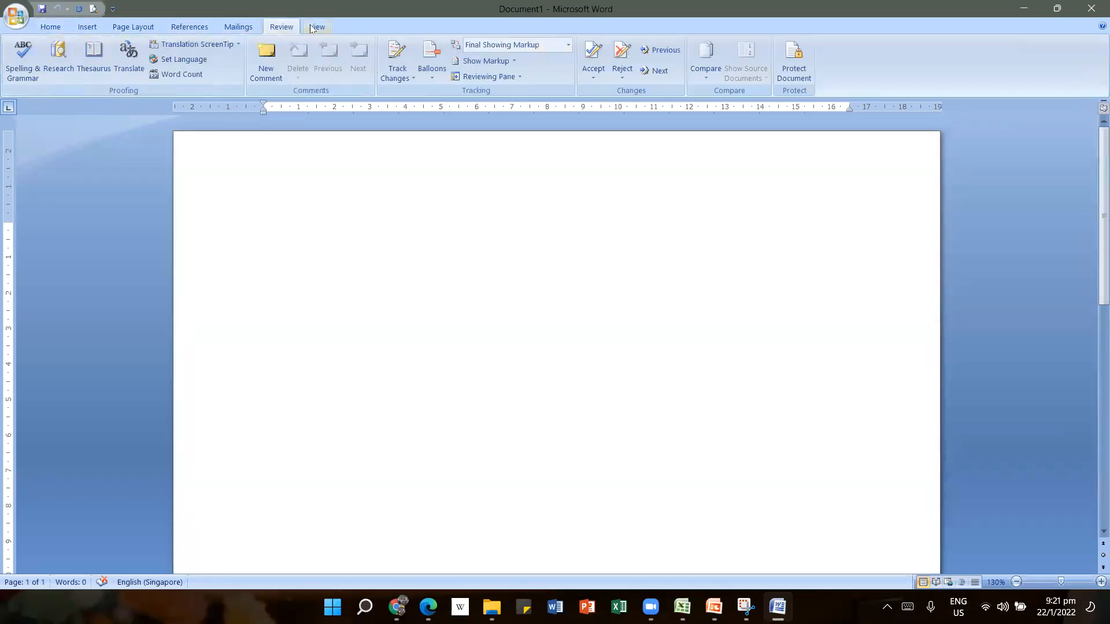
pyautogui.click(316, 28)
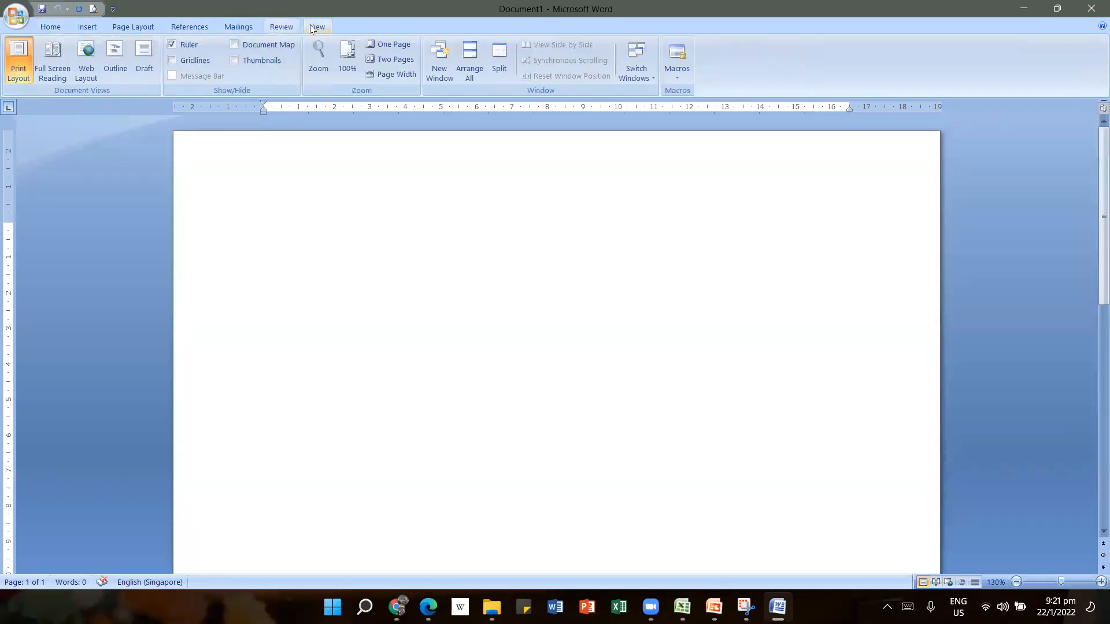
pyautogui.click(51, 27)
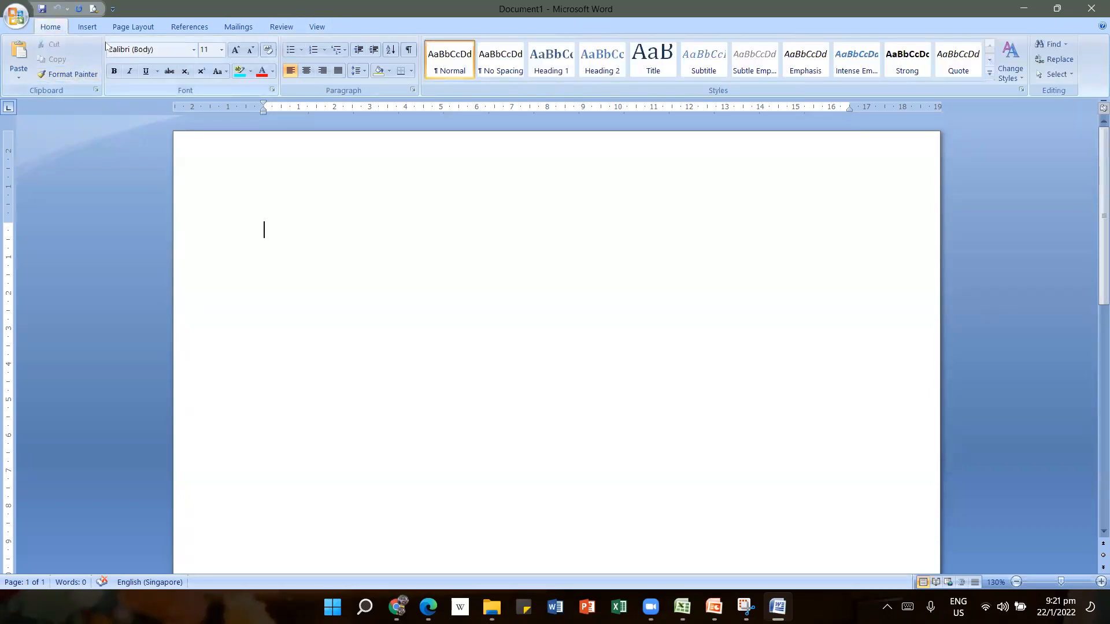
pyautogui.click(86, 26)
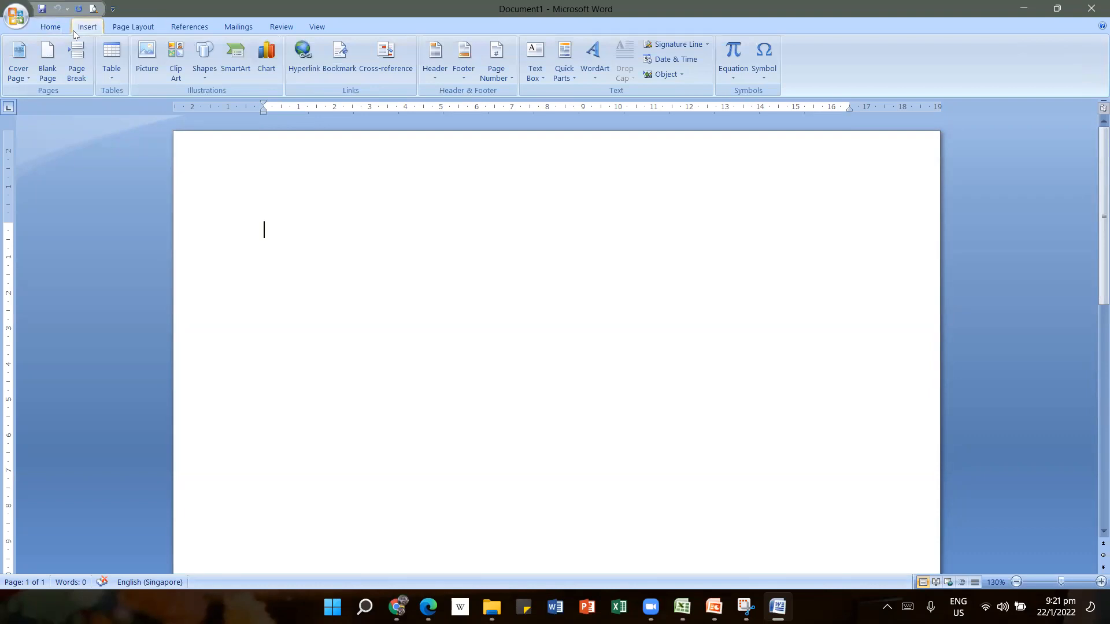
pyautogui.click(57, 28)
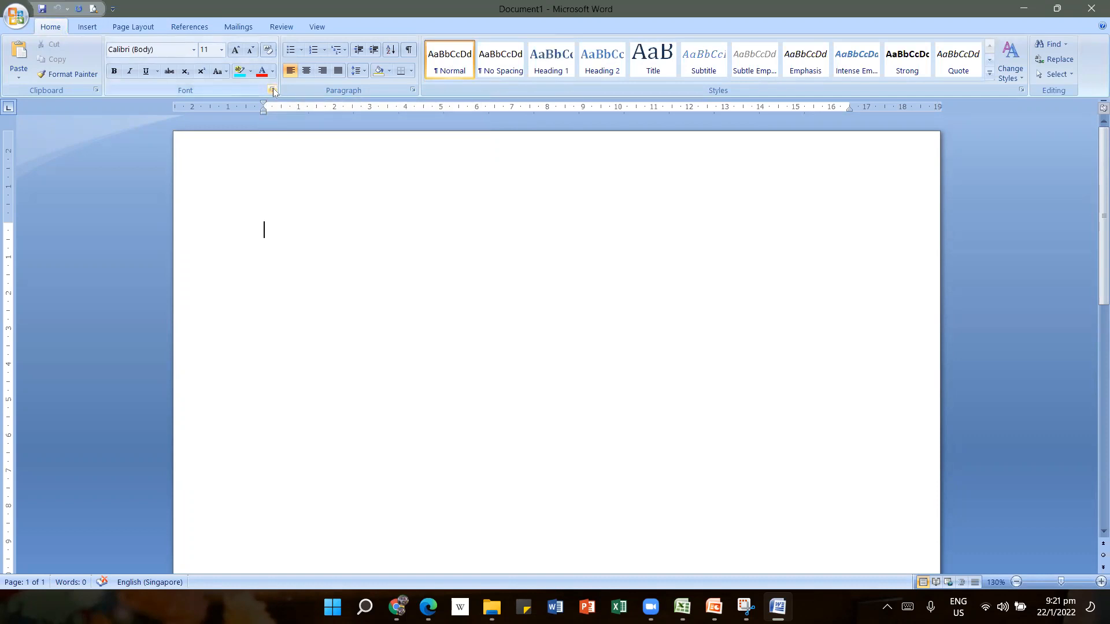
# - Look over the Font dialog in Document1, close it, and switch to the labelled Word screen slide in PowerPoint
pyautogui.click(273, 89)
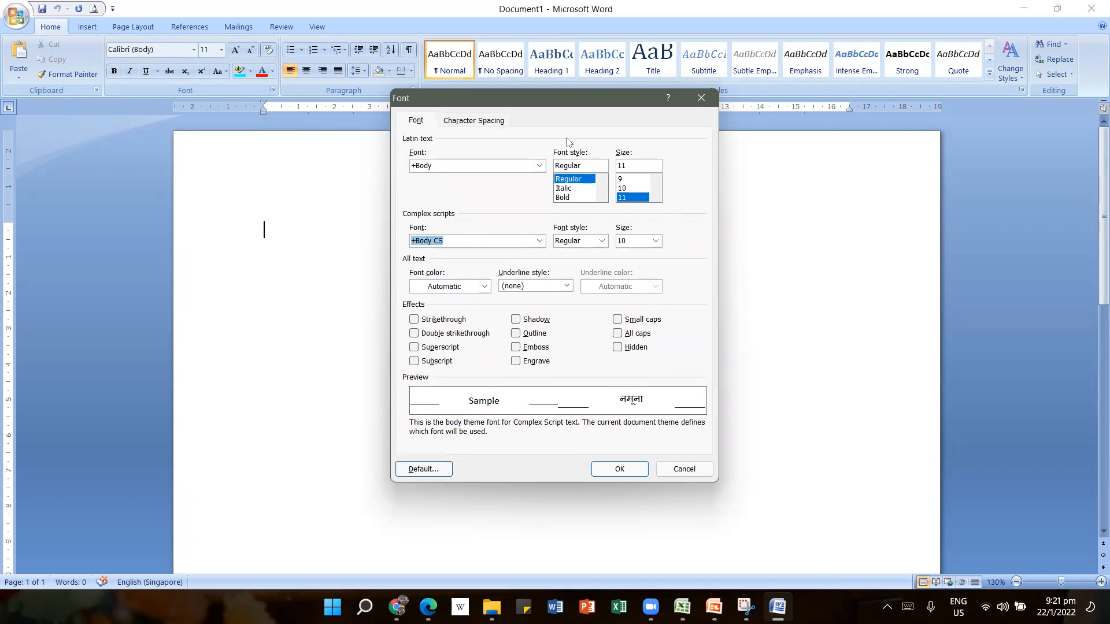
pyautogui.click(702, 98)
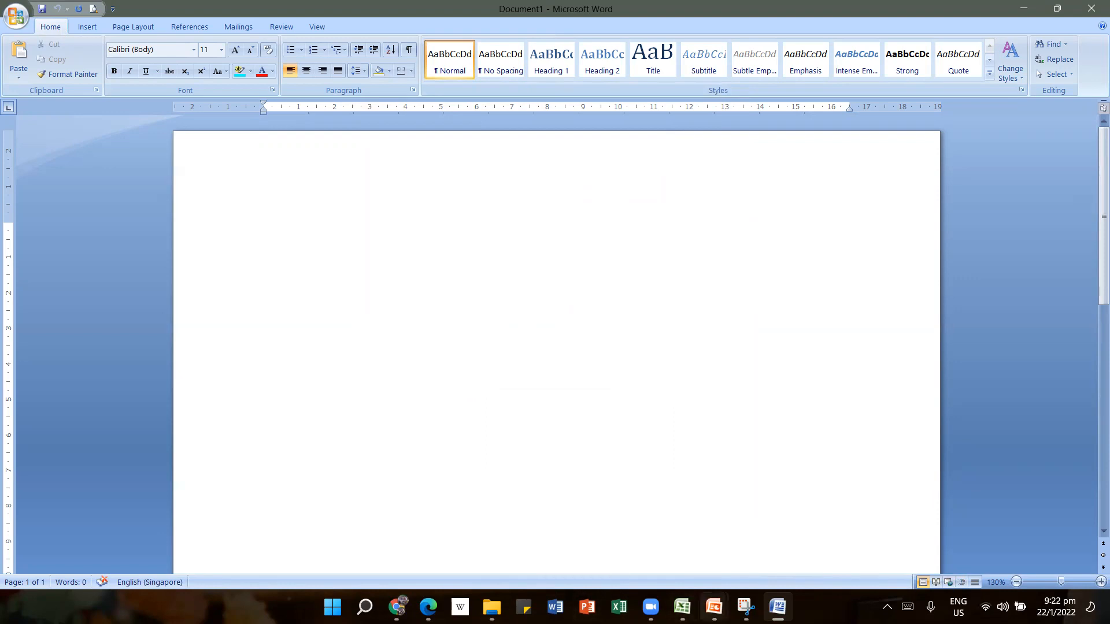
pyautogui.click(714, 607)
pyautogui.click(662, 560)
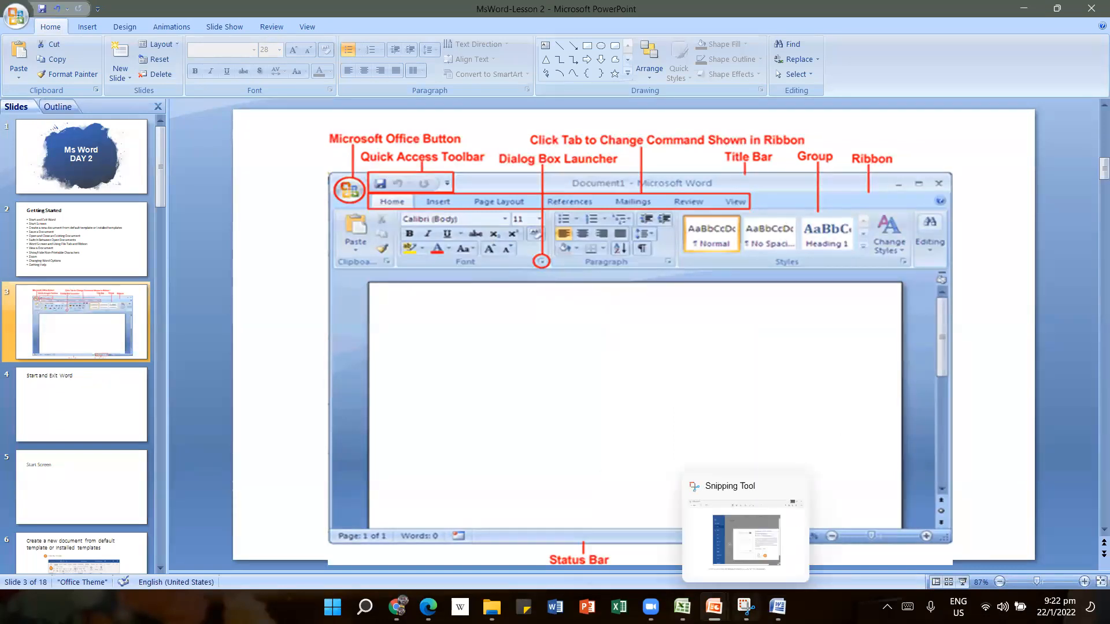
# - Return to Document1 in Word and view it in Full Screen Reading and Outline views, closing each one
pyautogui.moveTo(777, 607)
pyautogui.click(774, 555)
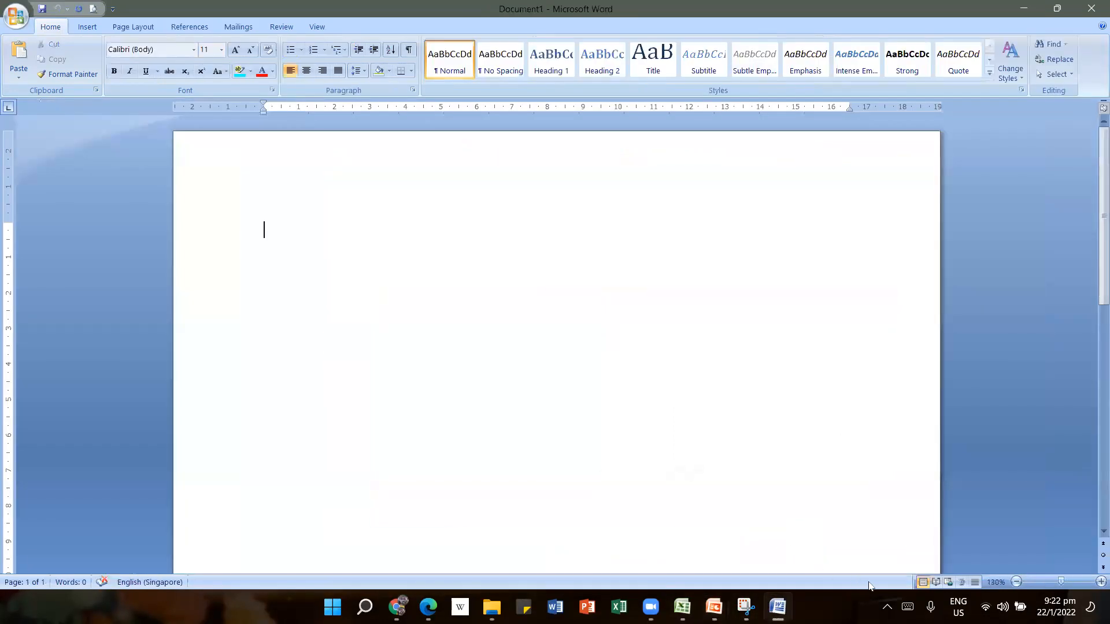
pyautogui.click(925, 587)
pyautogui.click(932, 584)
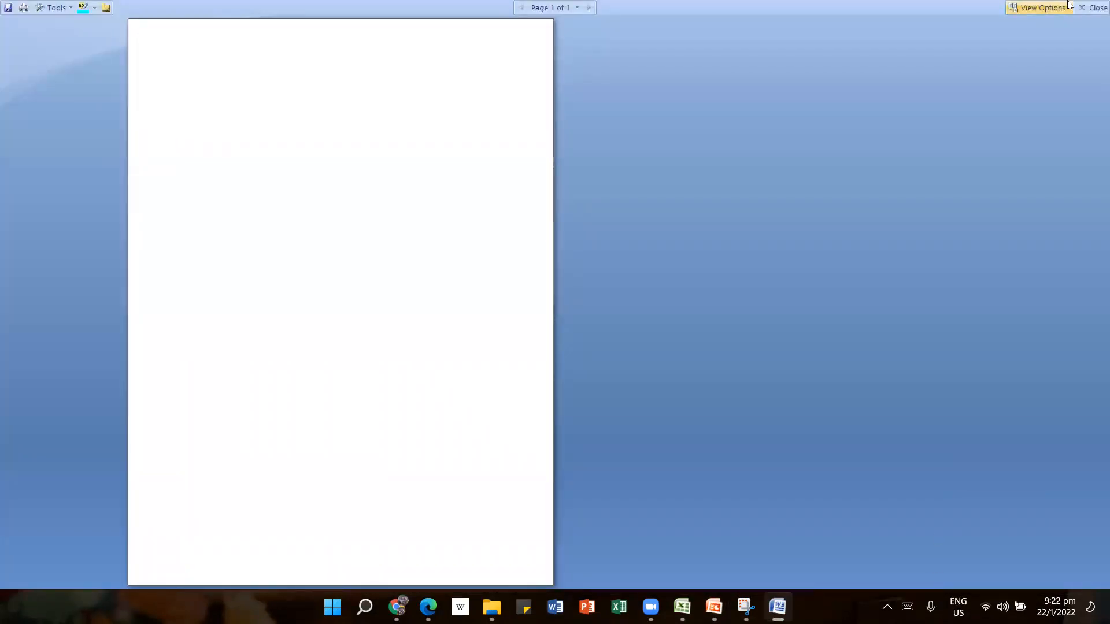
pyautogui.click(1086, 8)
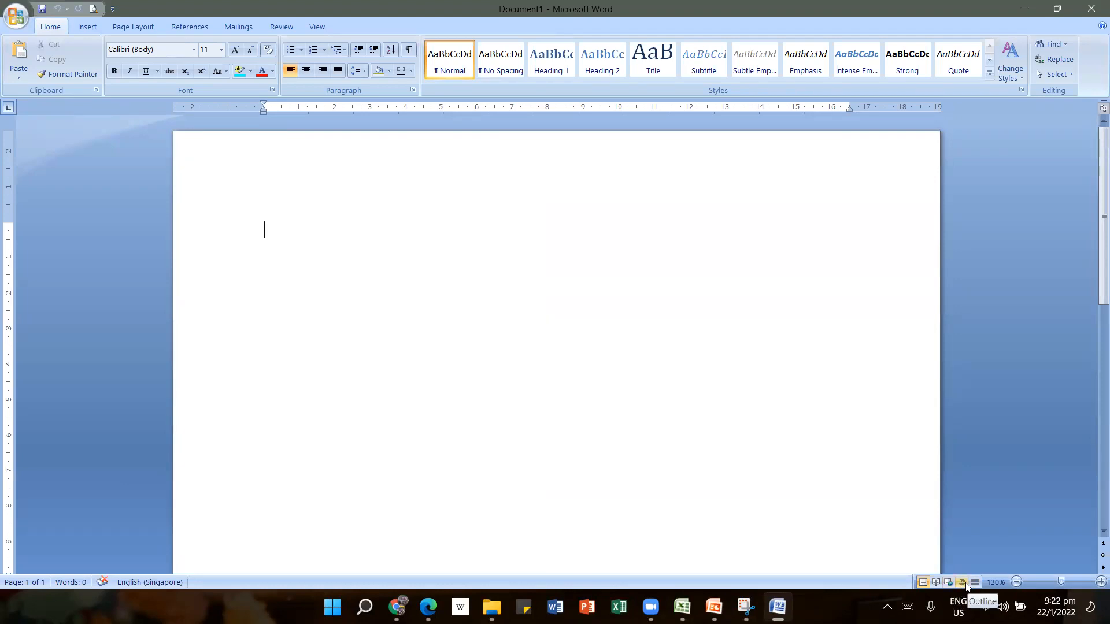
pyautogui.click(962, 582)
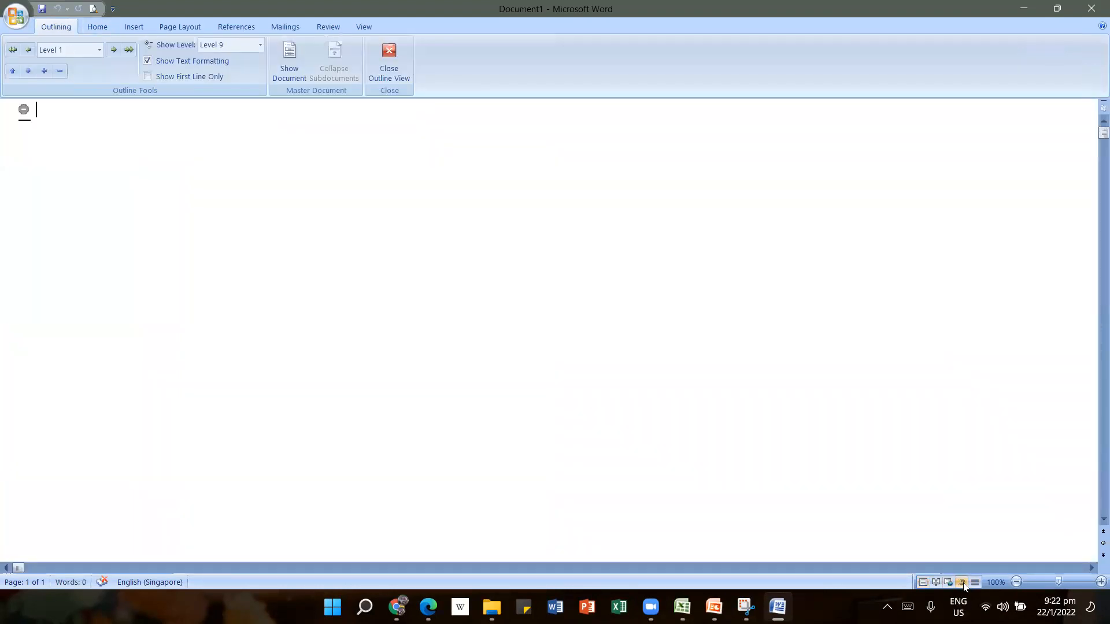
pyautogui.click(390, 65)
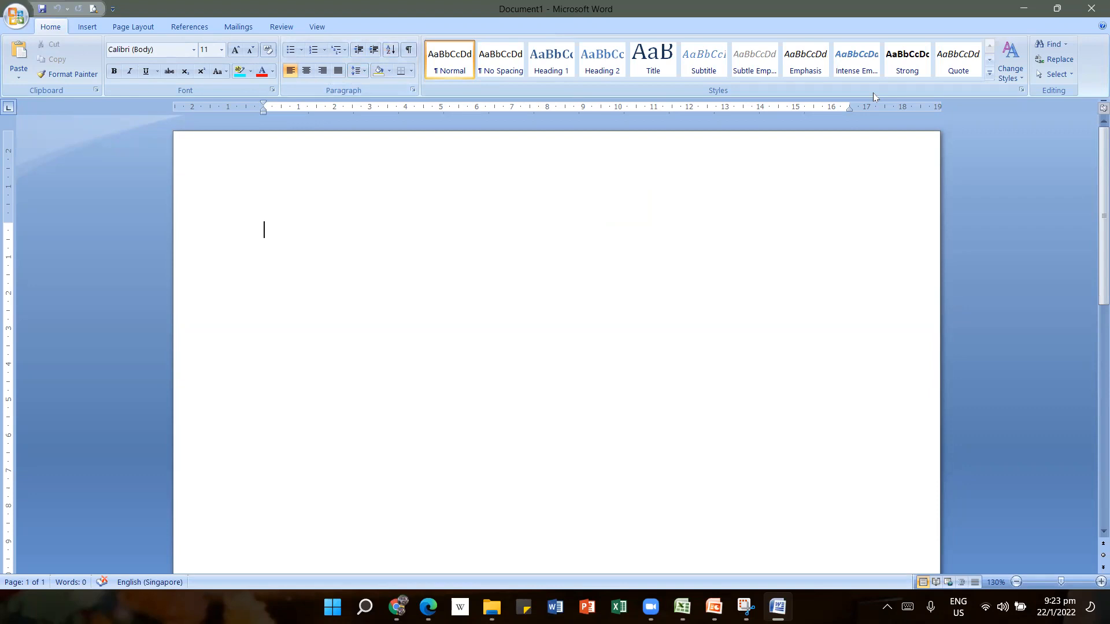
# - Show the Font dialog and the Full Screen Reading view of Document1 once more, closing each one
pyautogui.click(272, 91)
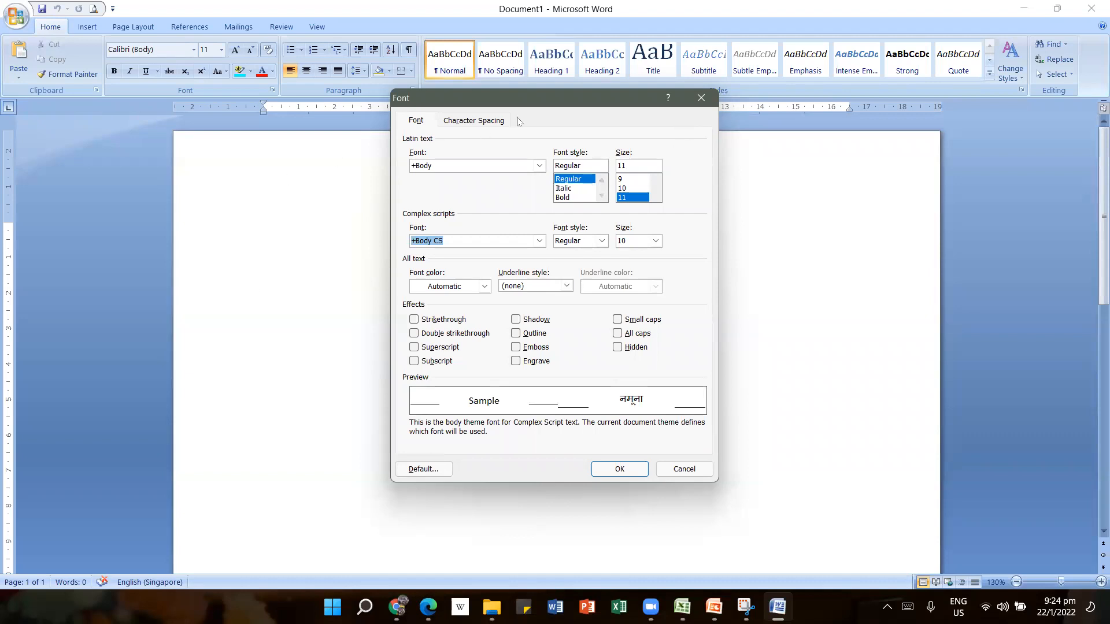
pyautogui.click(698, 100)
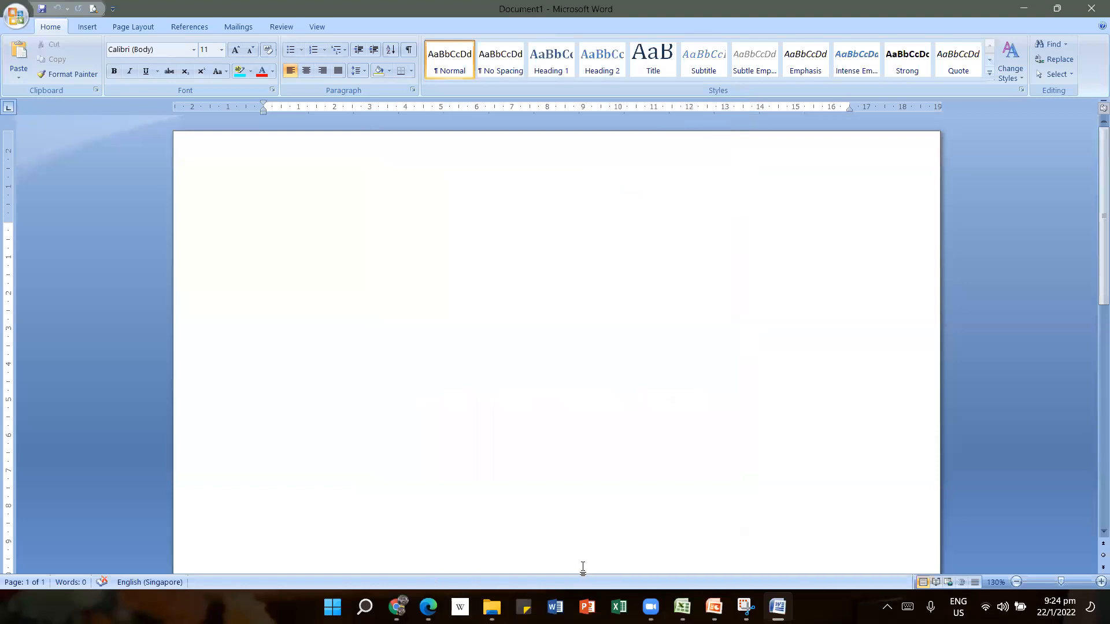
pyautogui.click(932, 584)
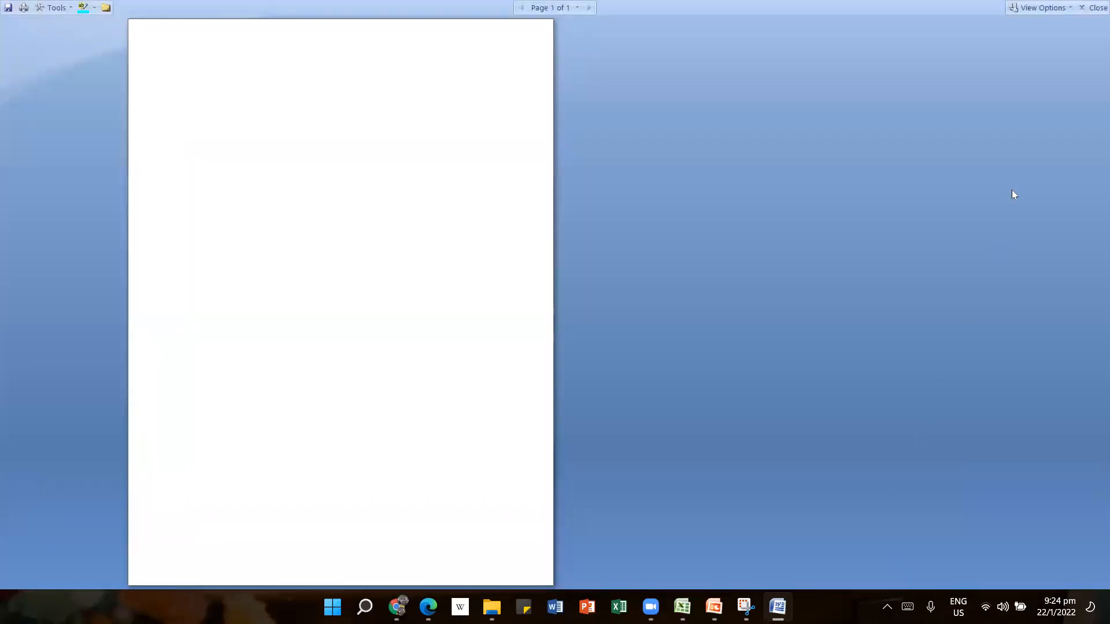
pyautogui.click(1095, 7)
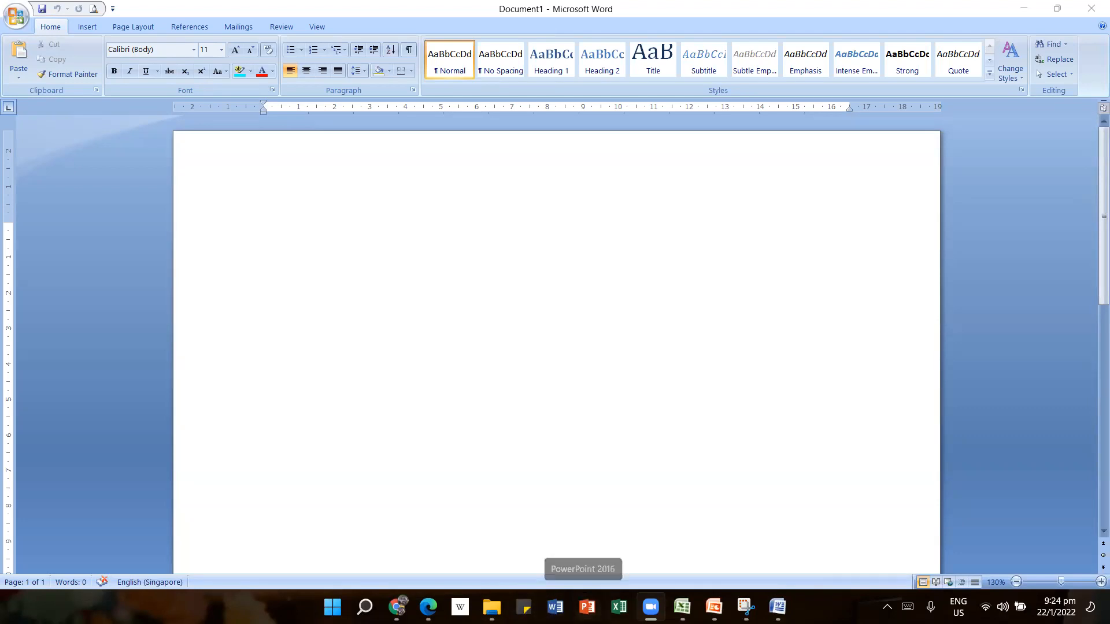
# - Switch to the MsWord-Lesson 2 presentation in PowerPoint and view the Getting Started slide
pyautogui.moveTo(707, 606)
pyautogui.click(666, 536)
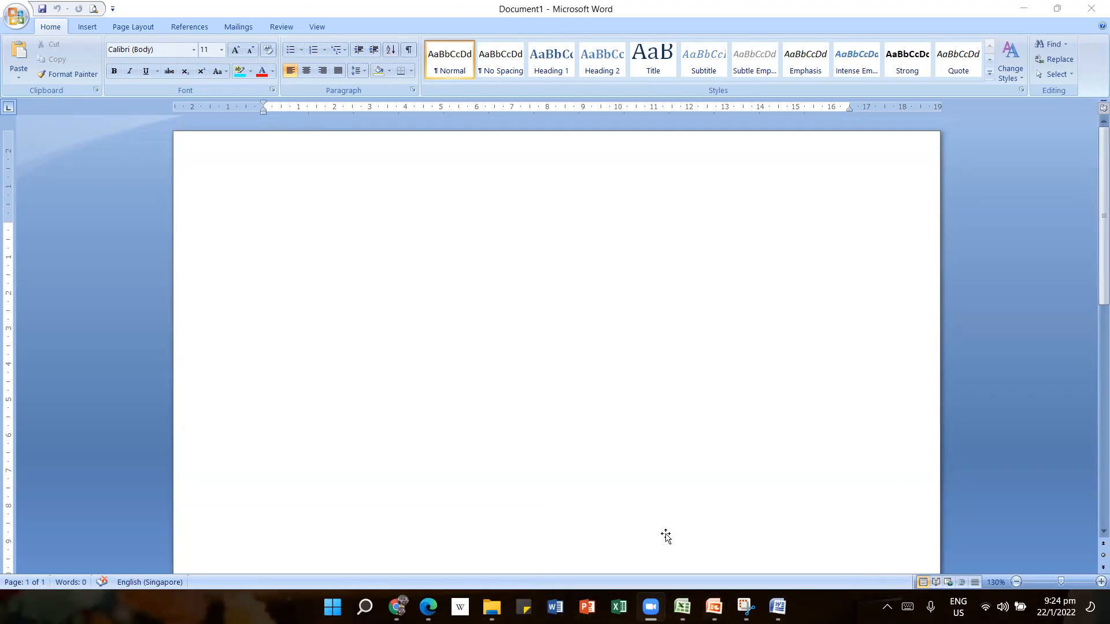
pyautogui.click(79, 240)
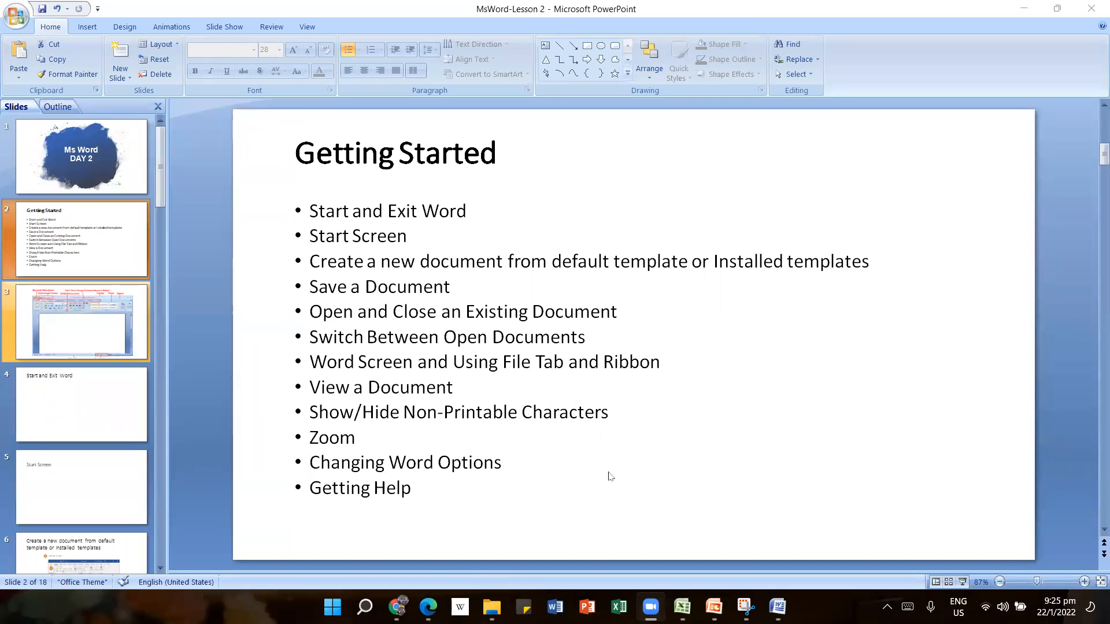
pyautogui.click(555, 606)
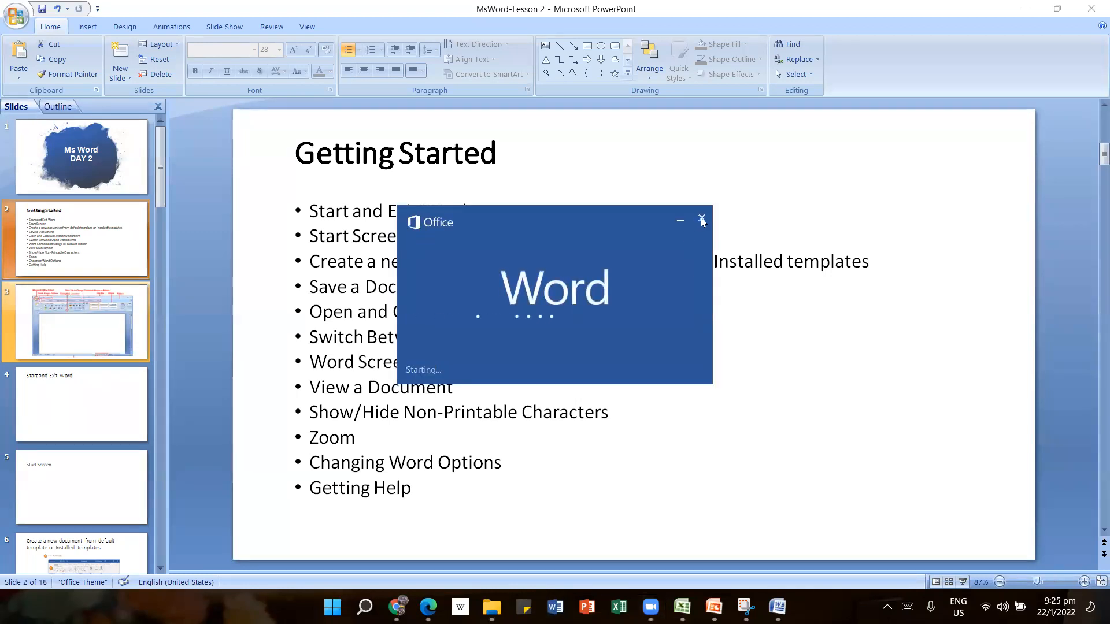
pyautogui.click(701, 218)
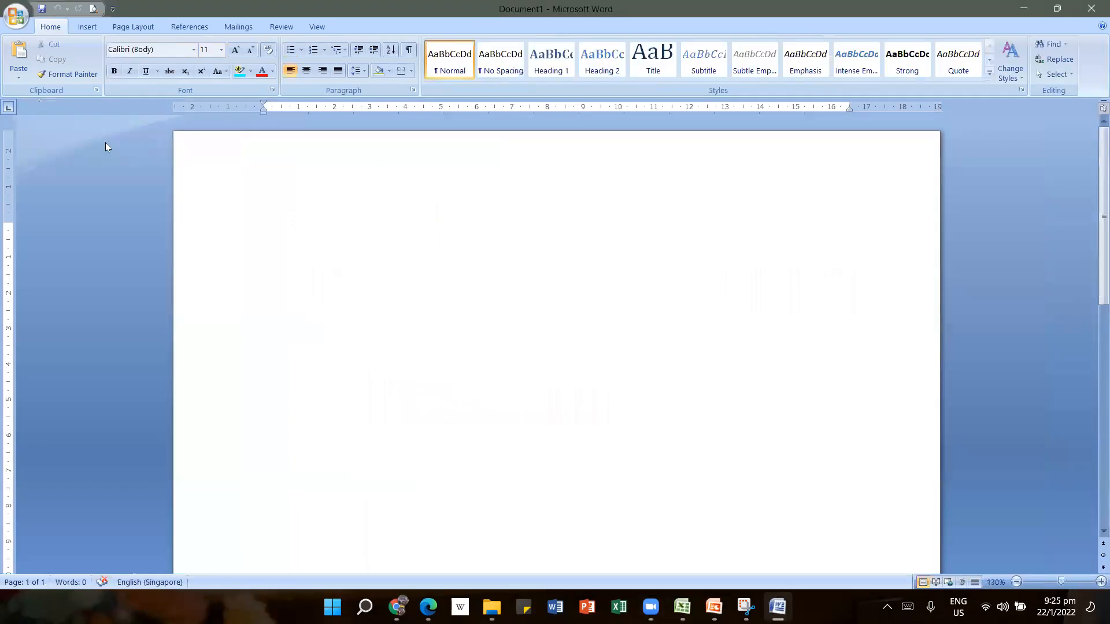
pyautogui.click(16, 24)
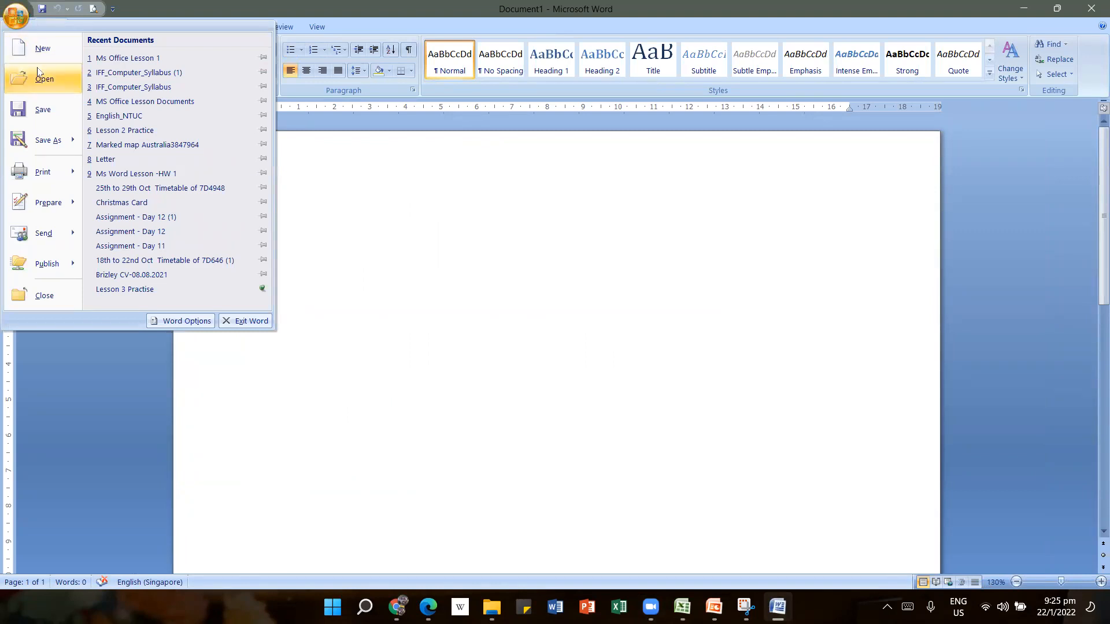
pyautogui.click(50, 82)
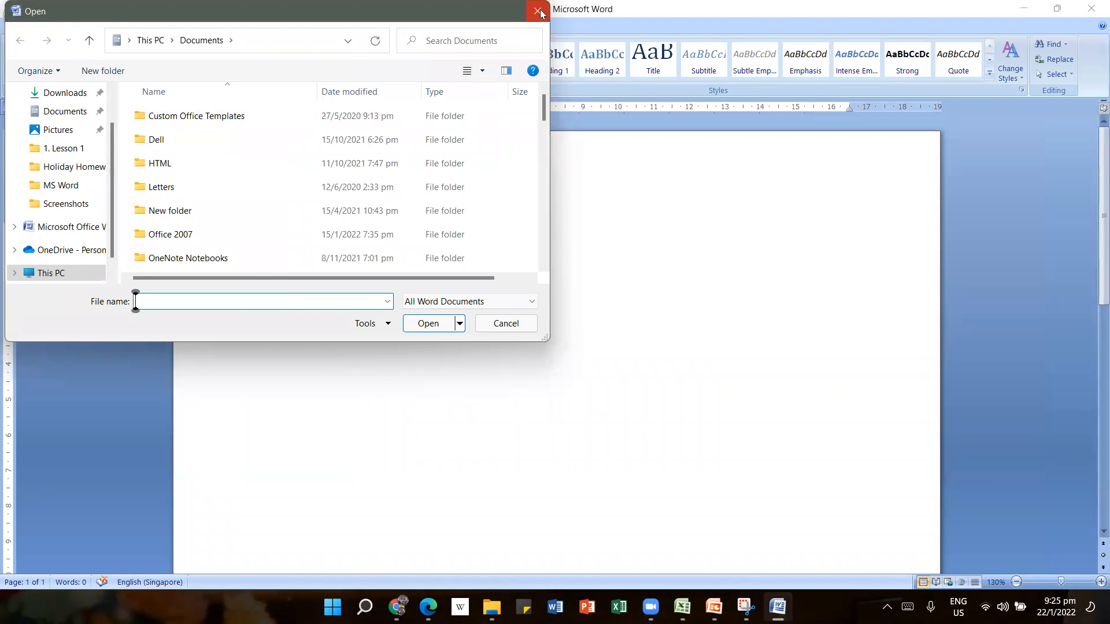
pyautogui.click(538, 11)
# - Create a new Word document from the installed template Timeless resume
pyautogui.click(16, 16)
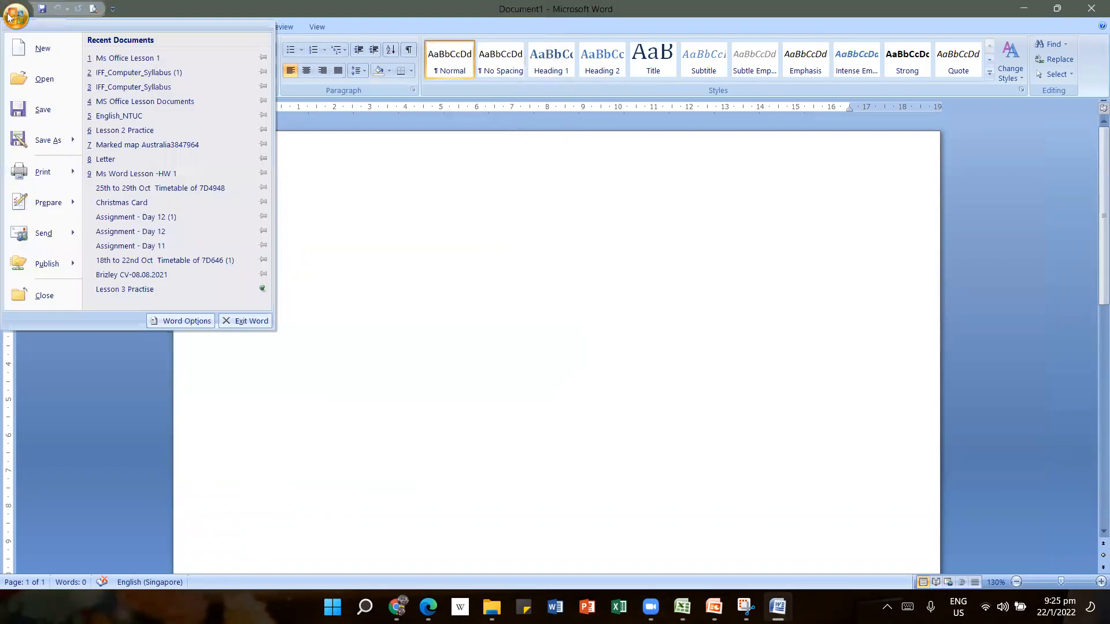
pyautogui.click(41, 48)
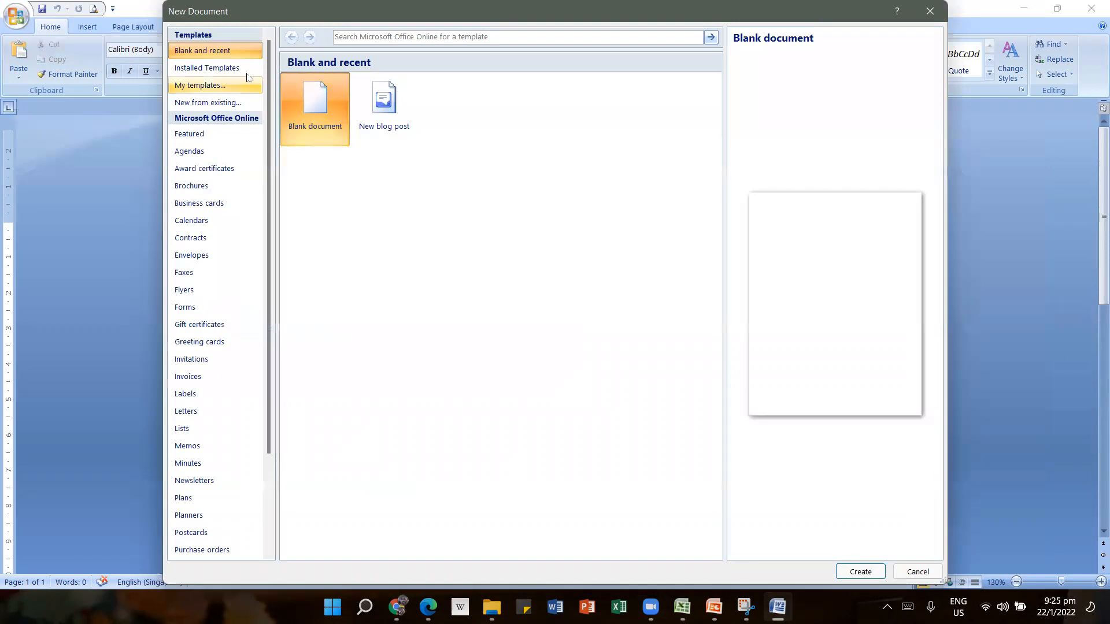
pyautogui.click(202, 67)
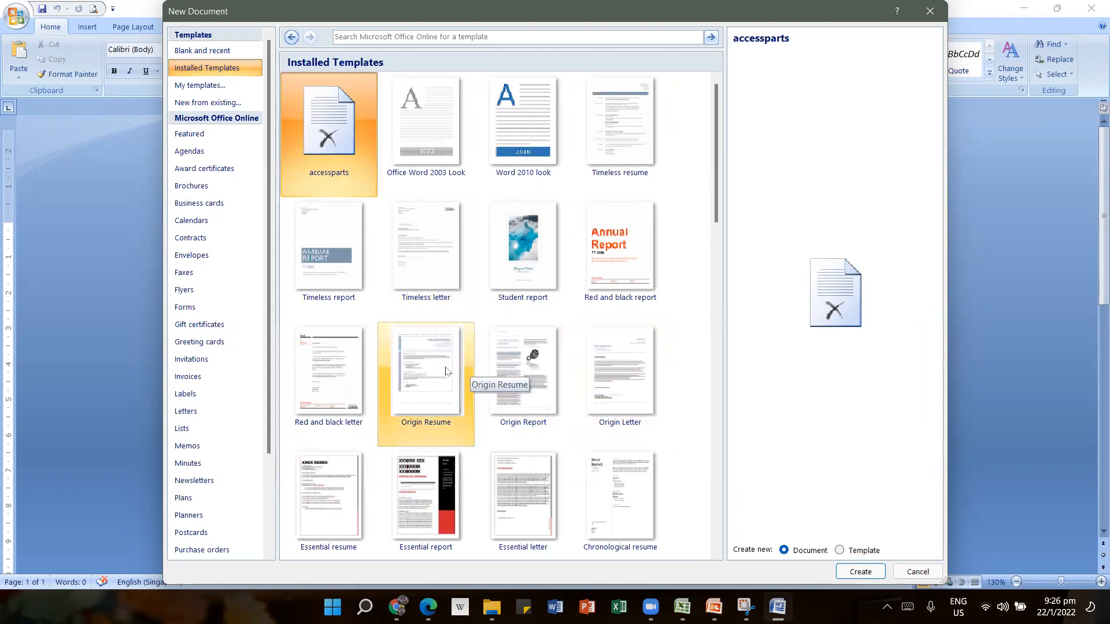
pyautogui.scroll(-2, 446, 371)
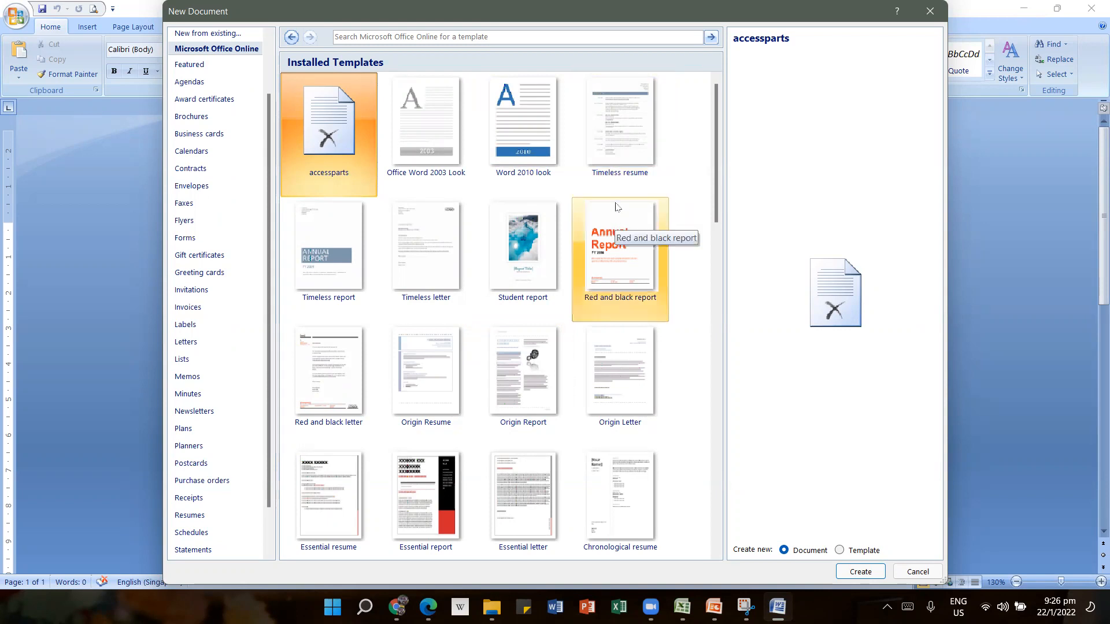
pyautogui.click(619, 158)
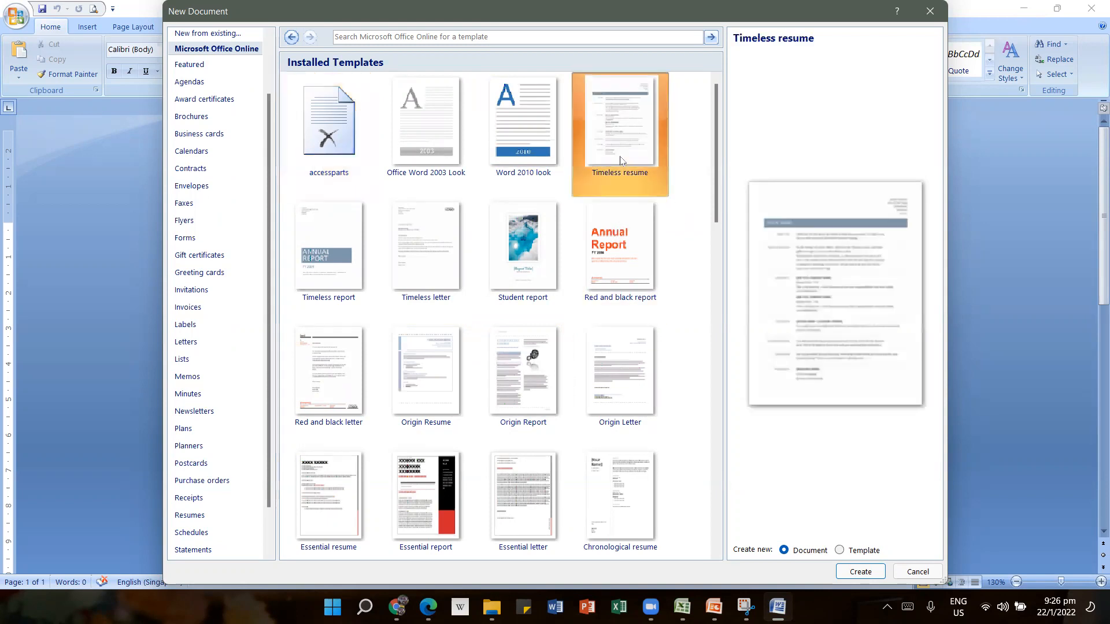
pyautogui.click(846, 577)
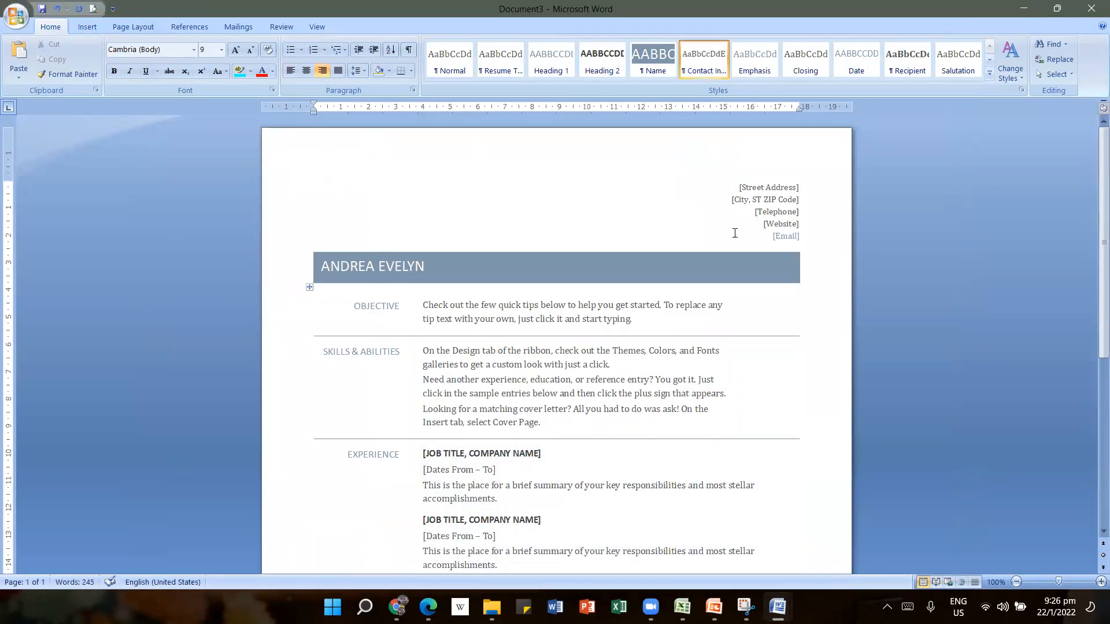
# - Look through the sections of the new resume document and close it without saving
pyautogui.click(579, 306)
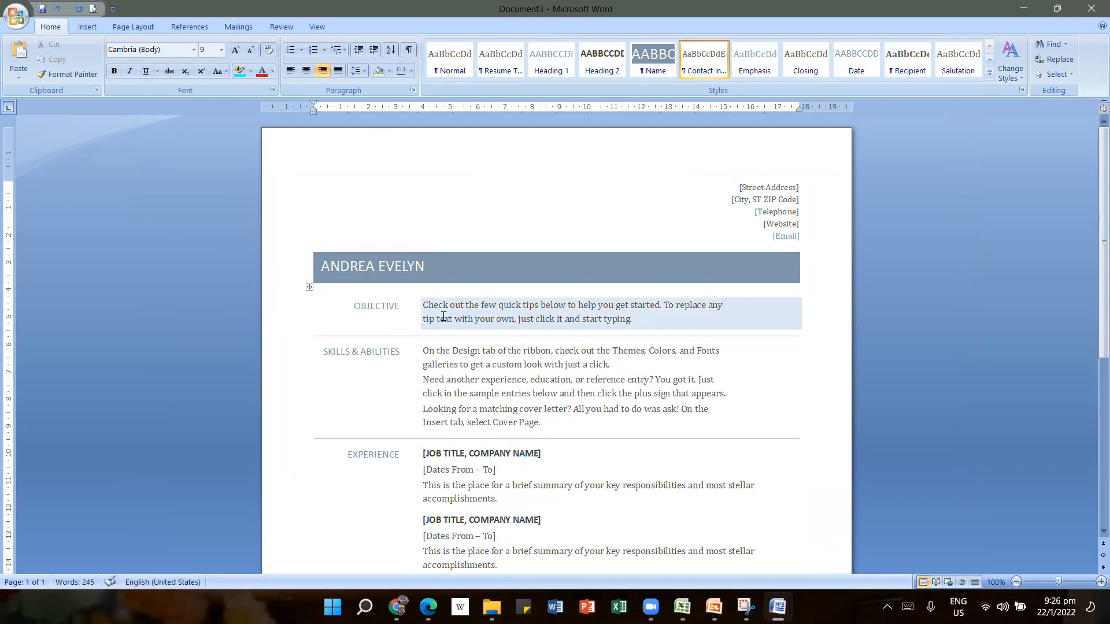
pyautogui.scroll(-8, 481, 406)
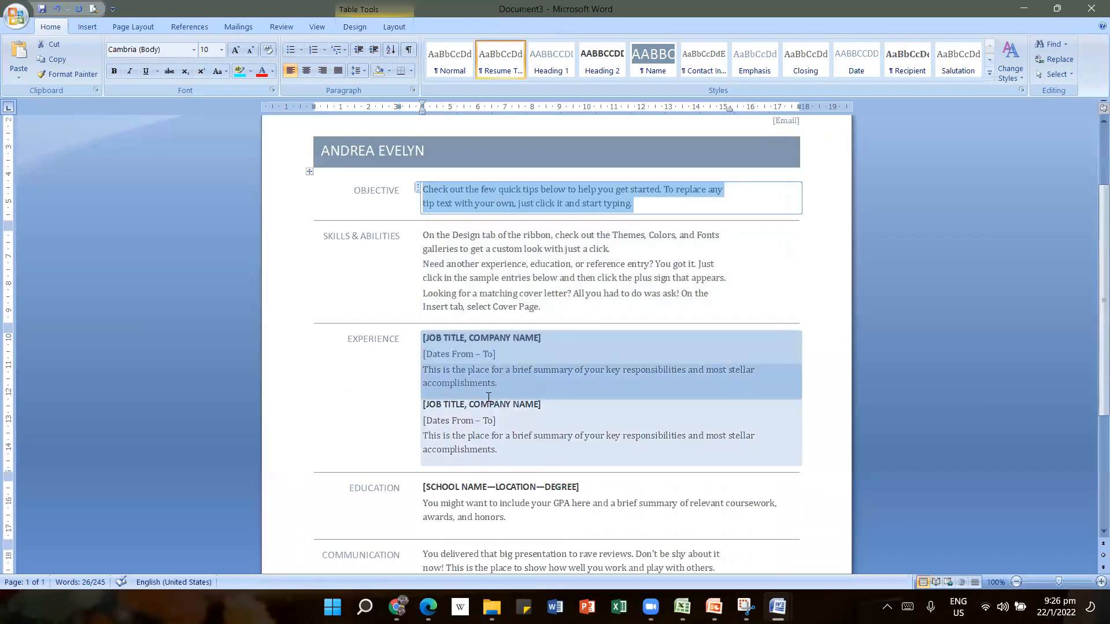
pyautogui.scroll(-3, 488, 397)
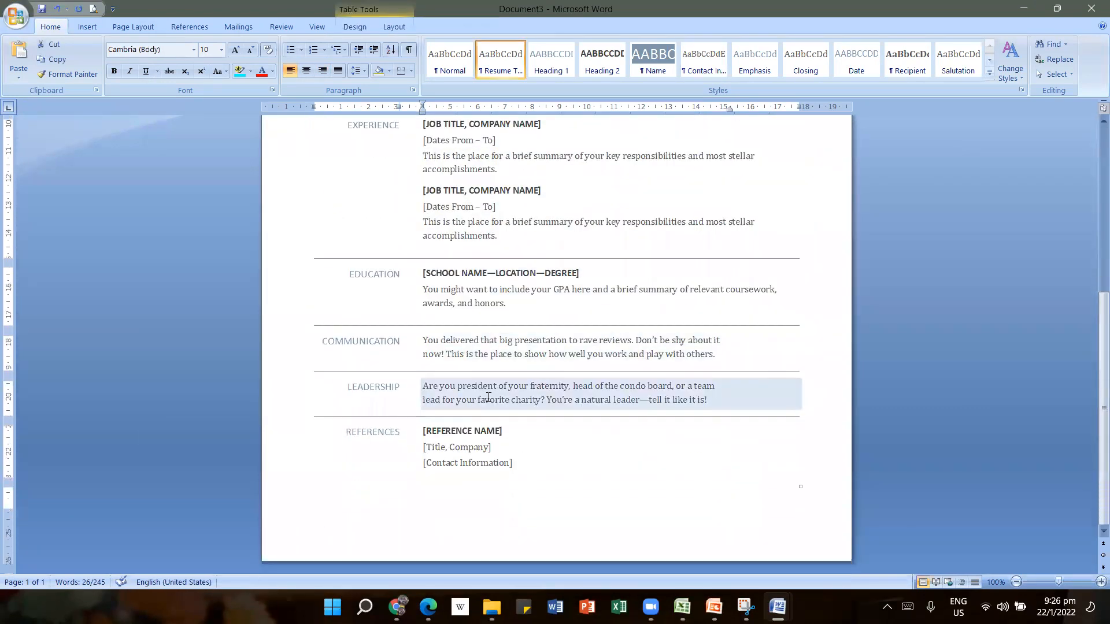
pyautogui.scroll(2, 489, 397)
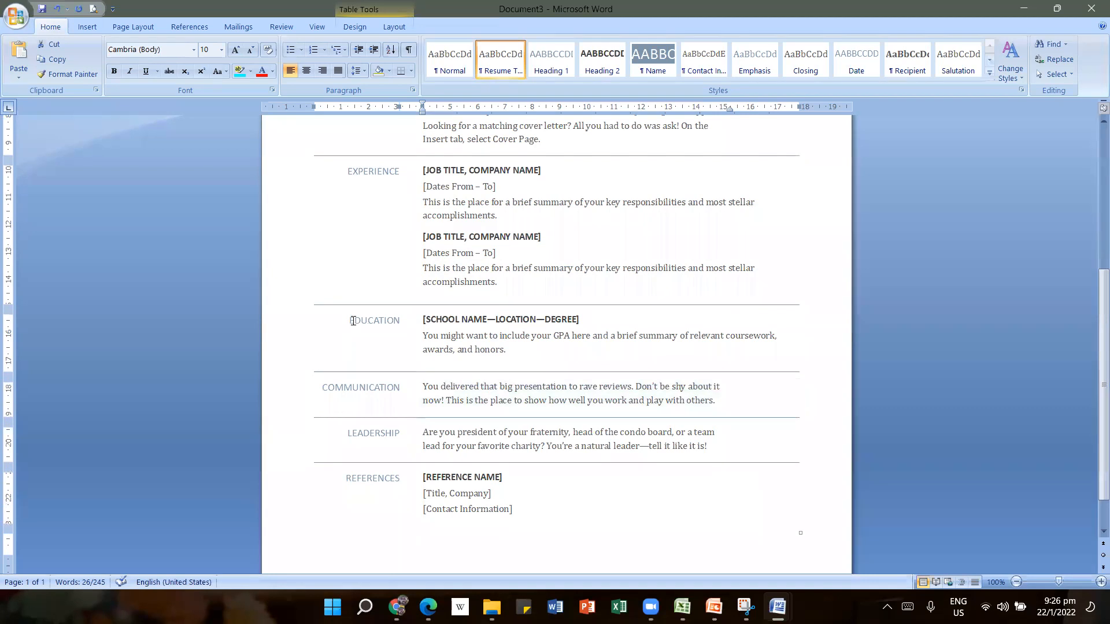
pyautogui.click(1091, 8)
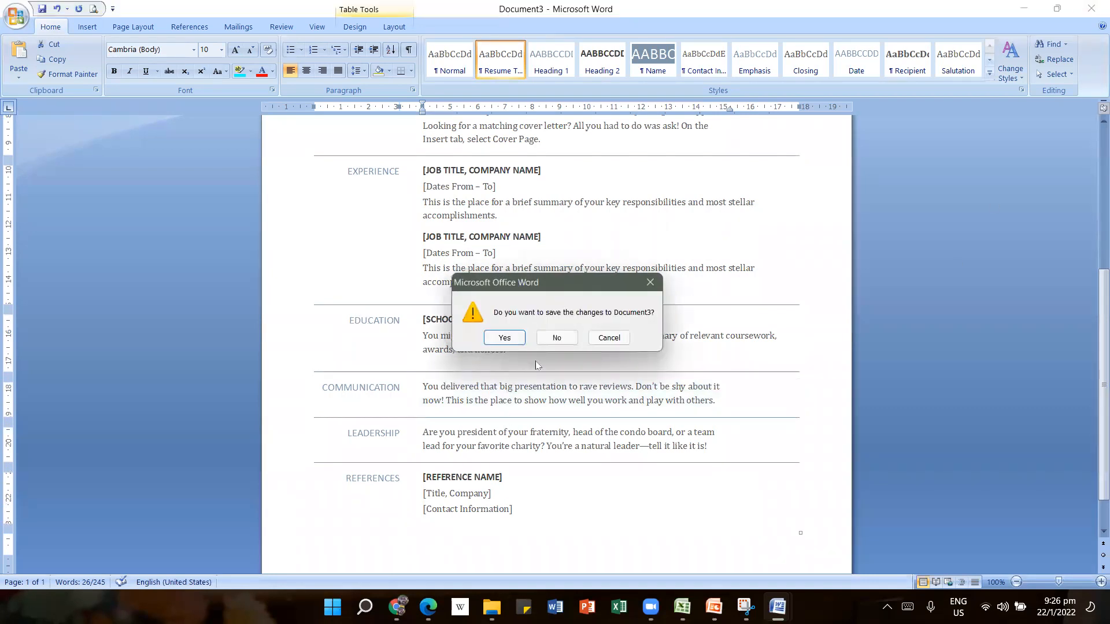
pyautogui.click(556, 337)
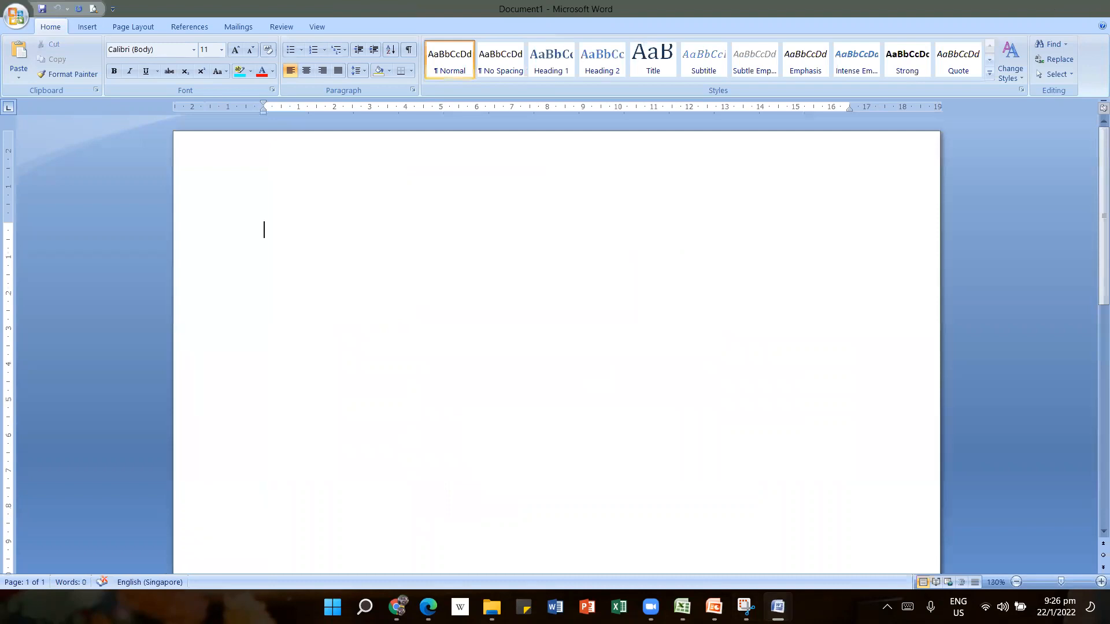
# - Create another new Word document from the installed template Timeless resume after browsing the blank and installed templates
pyautogui.click(714, 607)
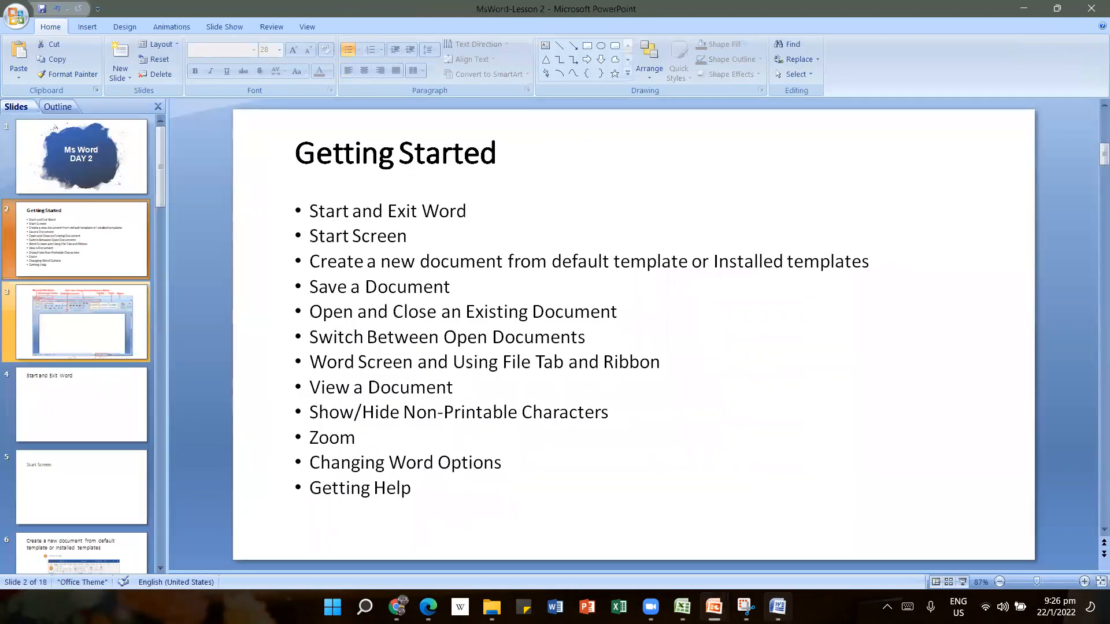
pyautogui.click(778, 607)
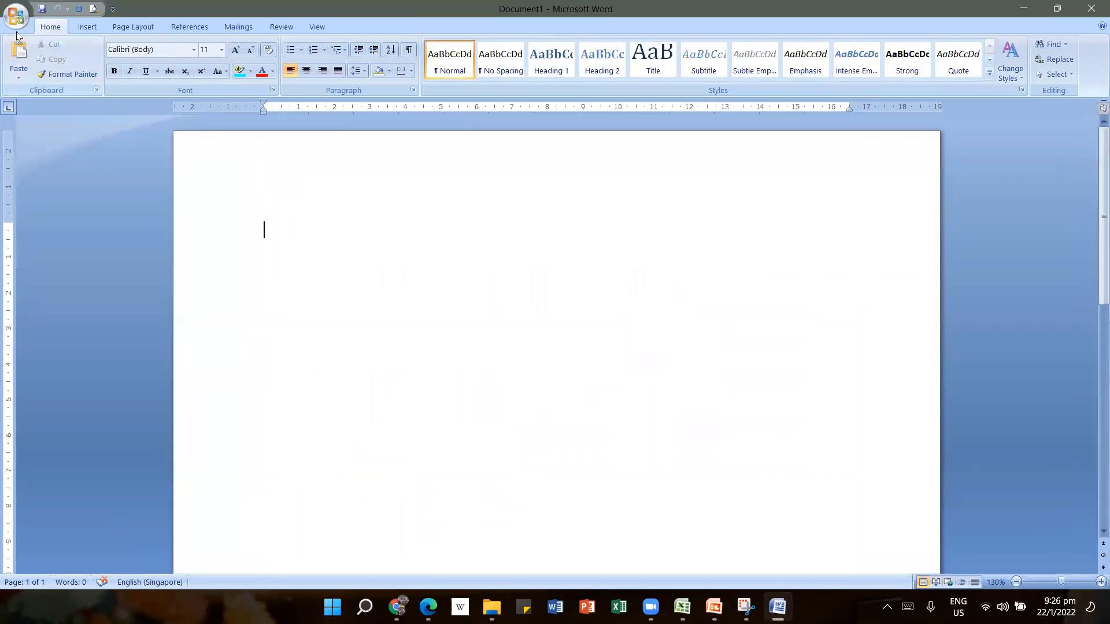
pyautogui.click(16, 18)
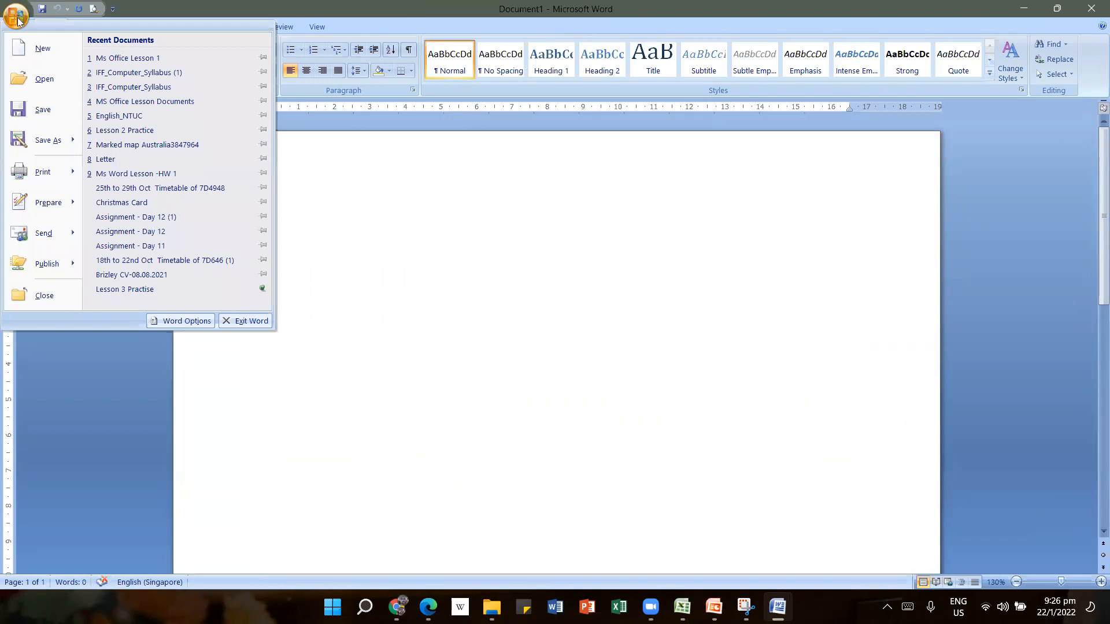
pyautogui.click(53, 48)
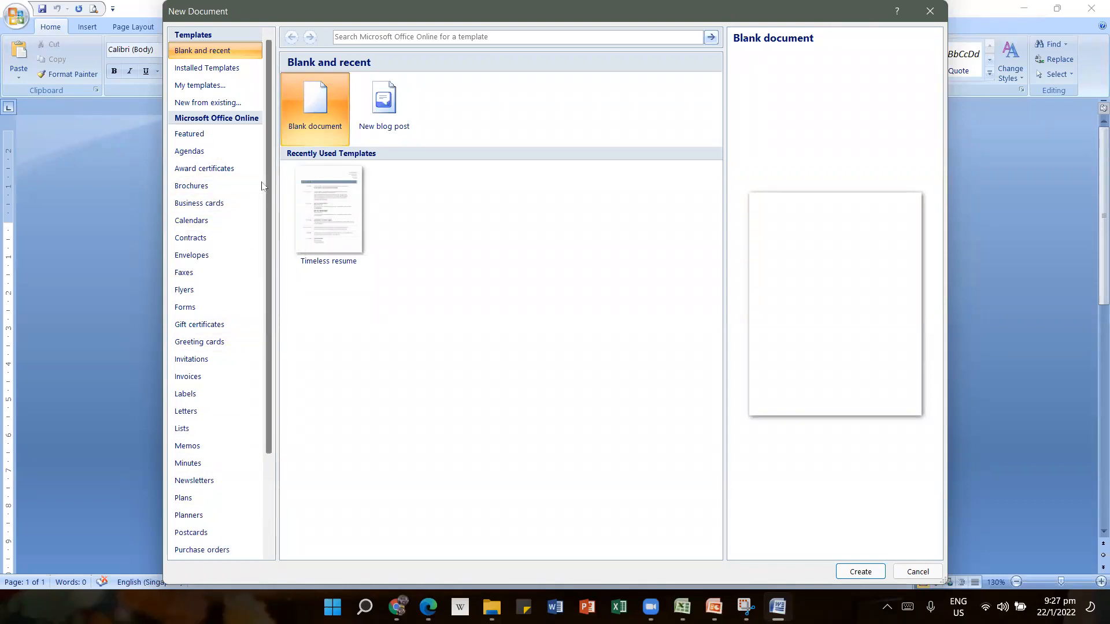
pyautogui.click(223, 71)
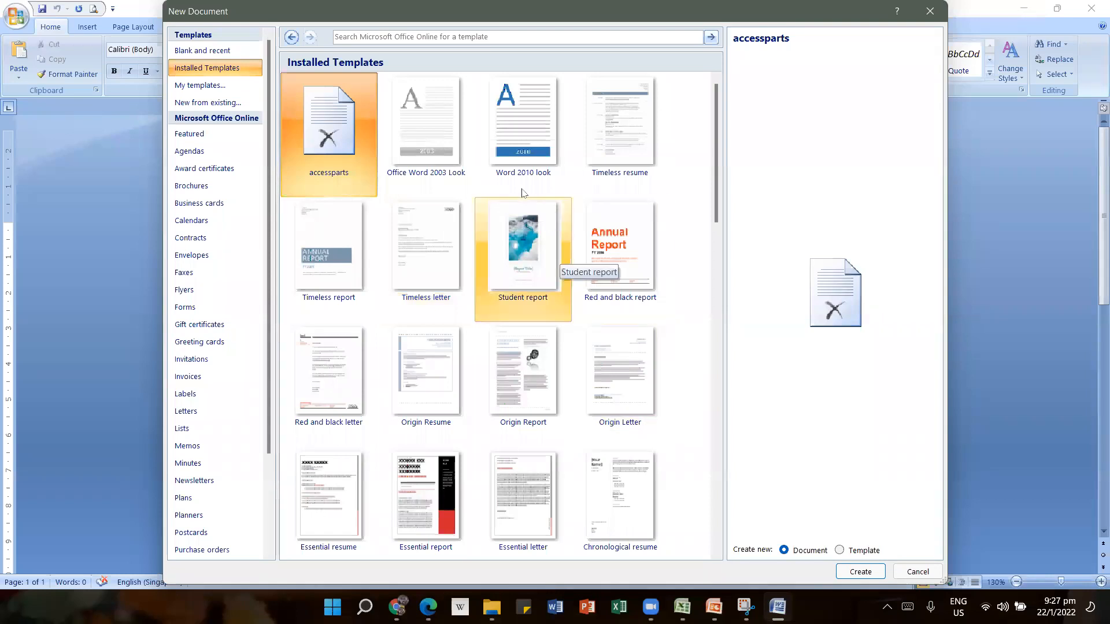
pyautogui.click(202, 51)
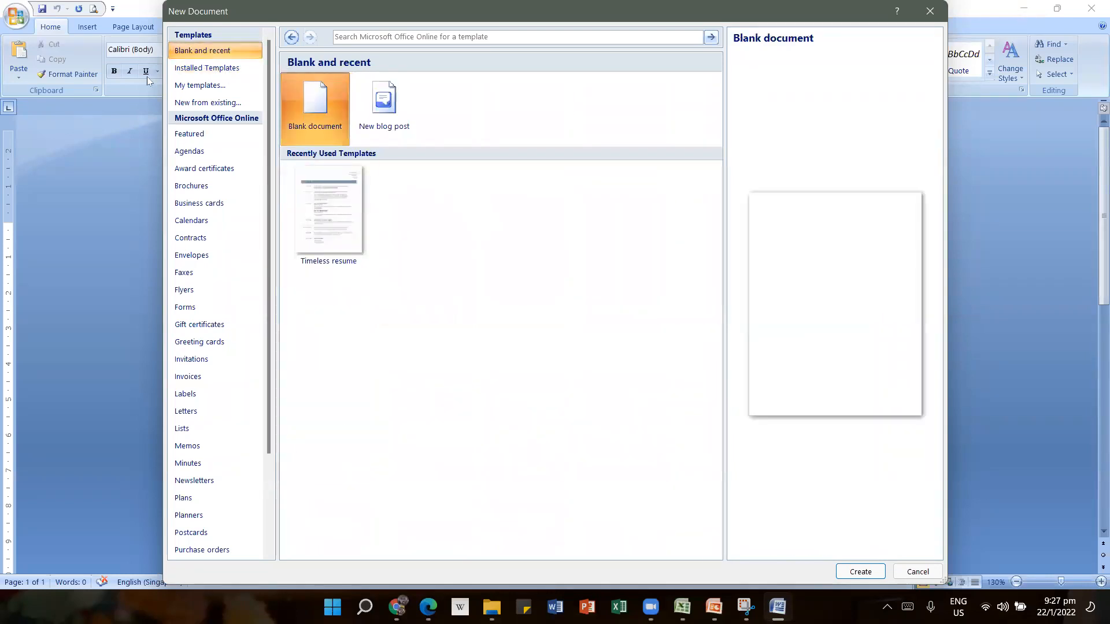
pyautogui.click(207, 68)
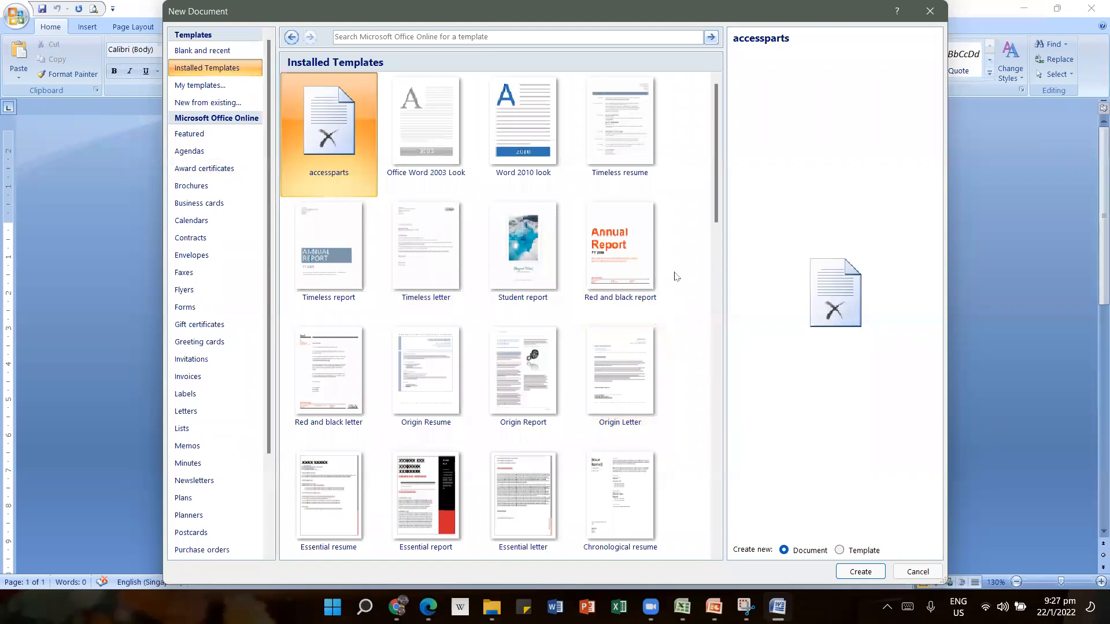
pyautogui.click(635, 155)
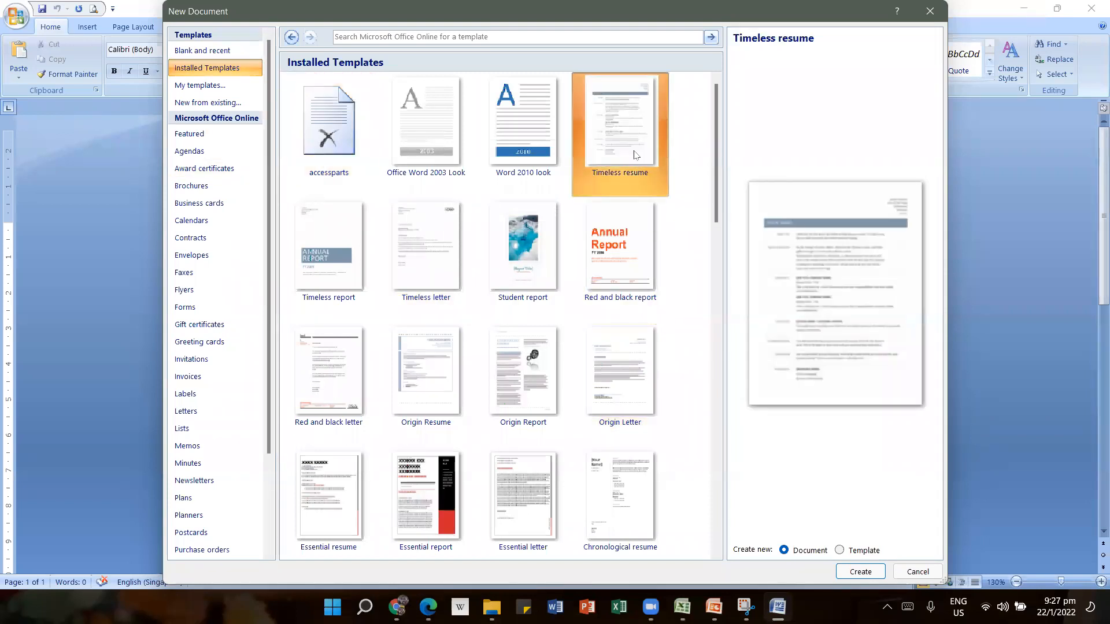
pyautogui.click(850, 572)
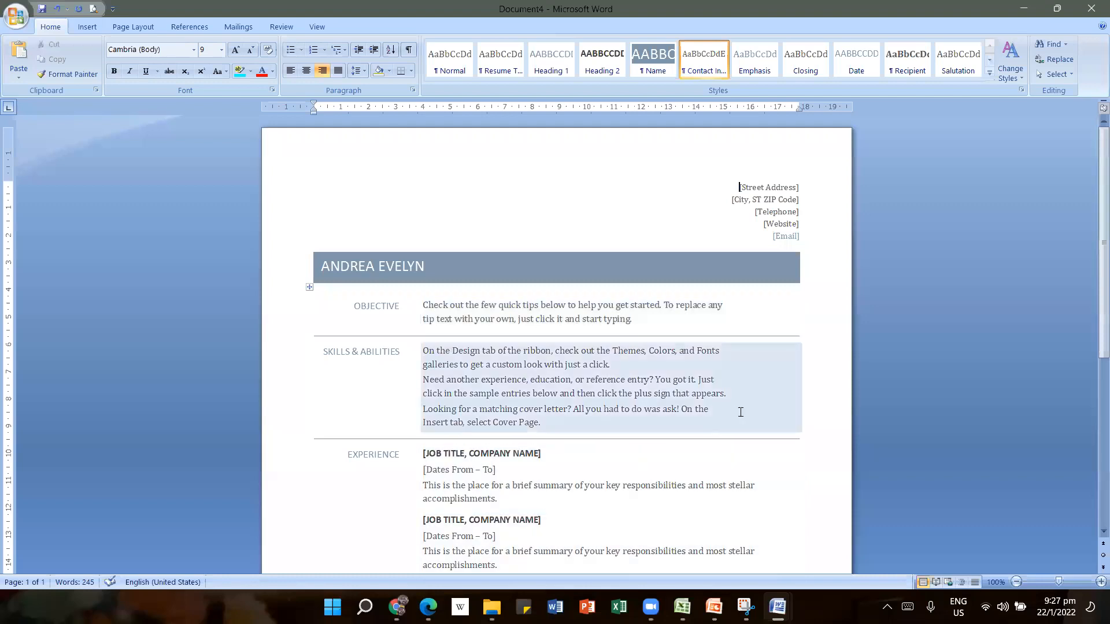
# - Look through the new resume from contact details to Communication, ending with the Skills & Abilities placeholder text selected
pyautogui.scroll(-7, 740, 391)
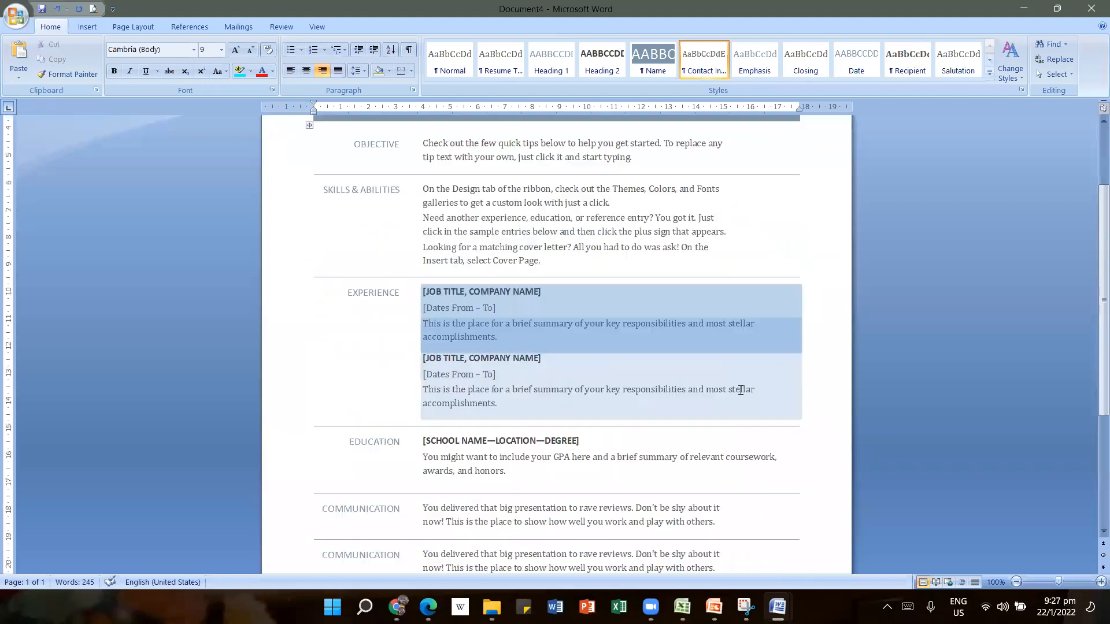
pyautogui.scroll(-1, 740, 390)
pyautogui.scroll(8, 741, 390)
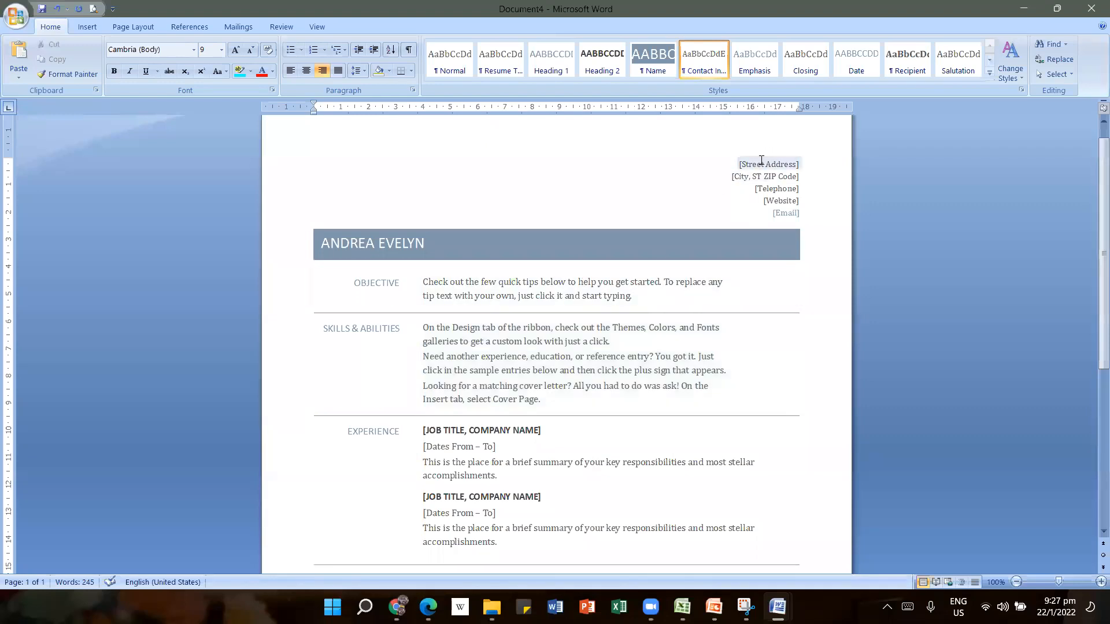
pyautogui.click(454, 288)
pyautogui.click(447, 358)
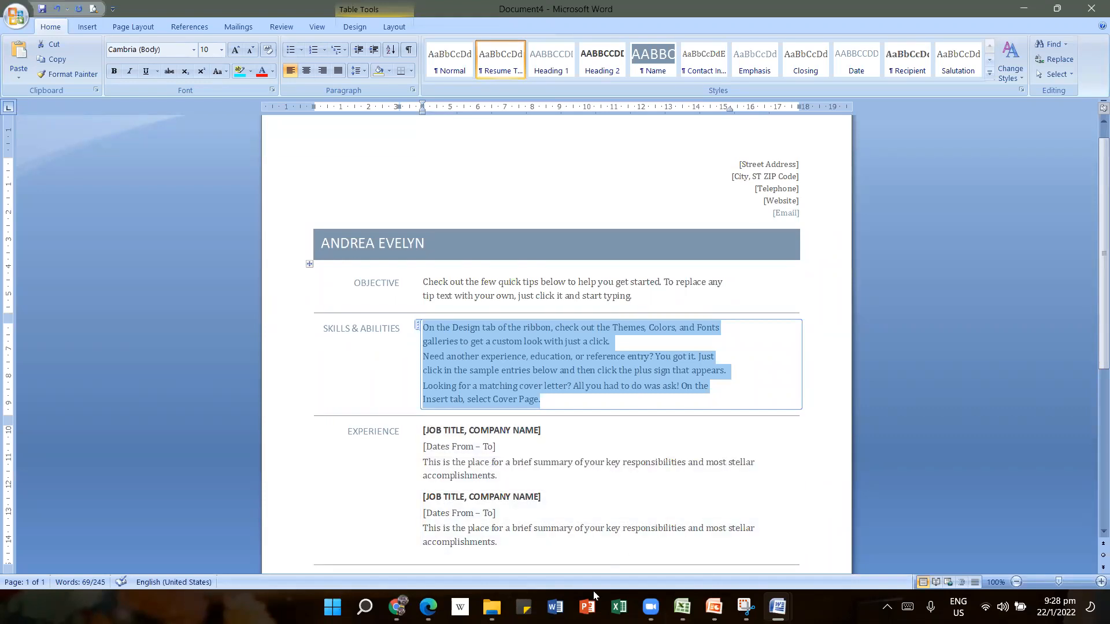
# - Switch to the MsWord-Lesson 2 presentation in PowerPoint to view the Getting Started slide, and return to Document1 in Word
pyautogui.click(587, 606)
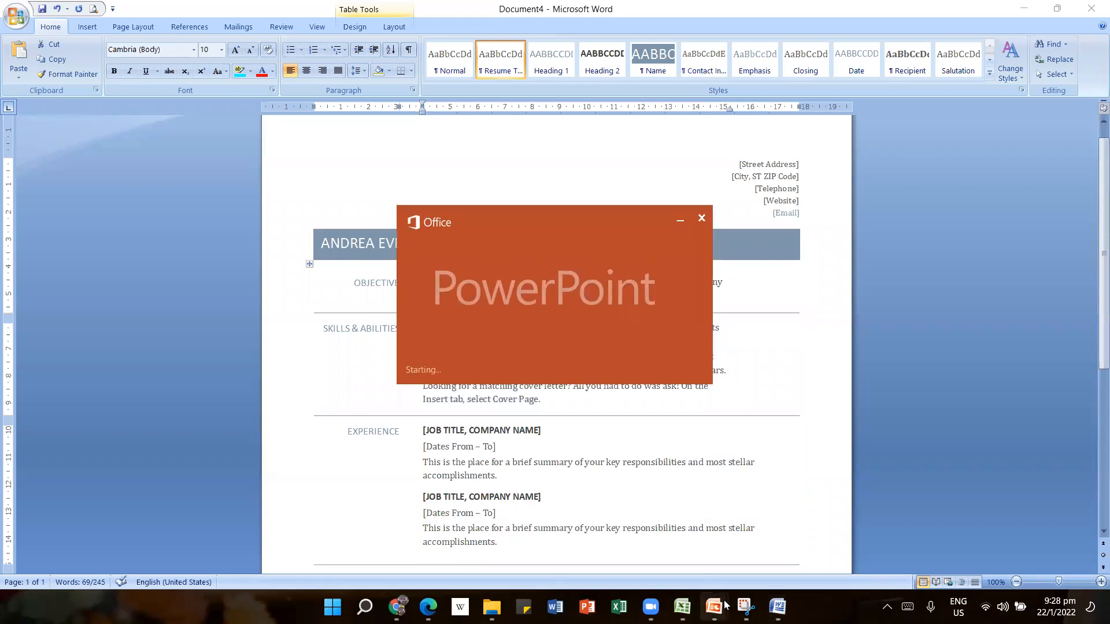
pyautogui.moveTo(714, 604)
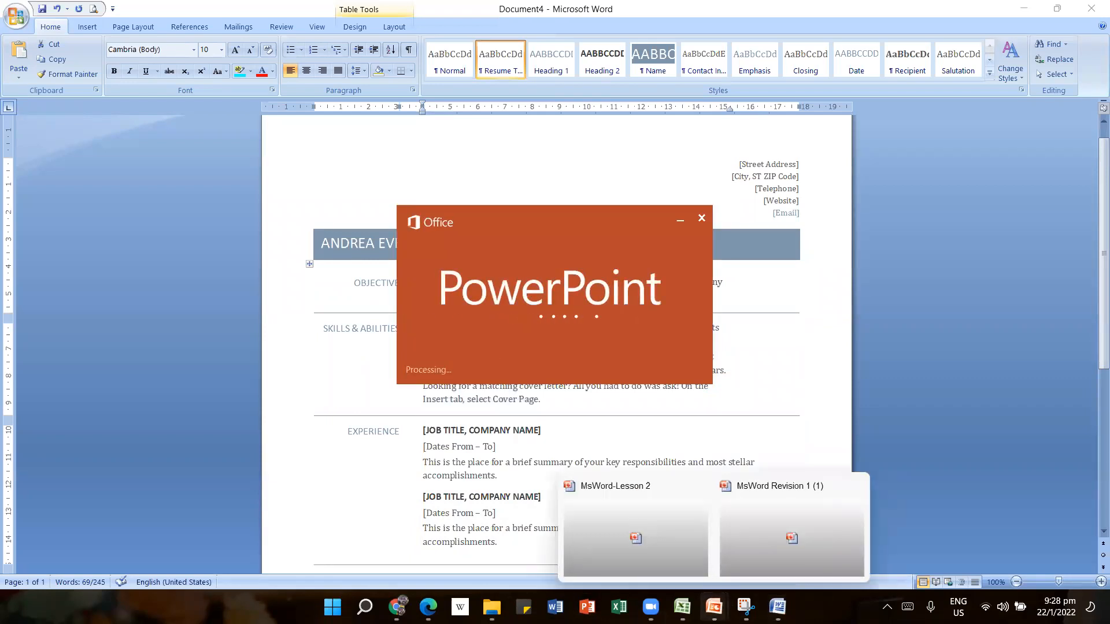
pyautogui.click(616, 520)
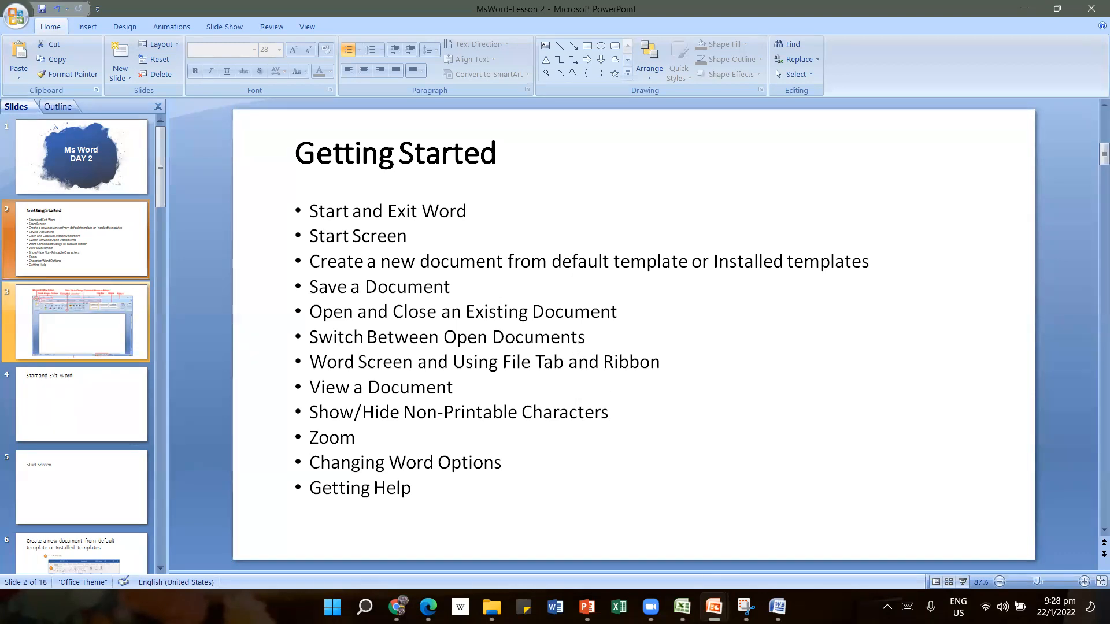
pyautogui.moveTo(777, 606)
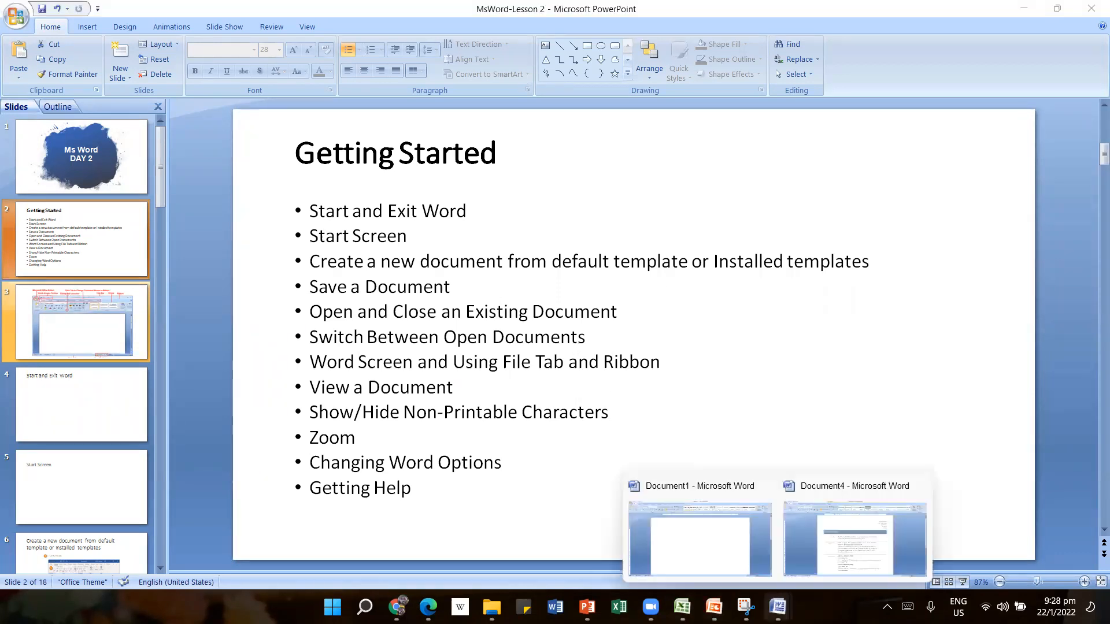
pyautogui.click(728, 543)
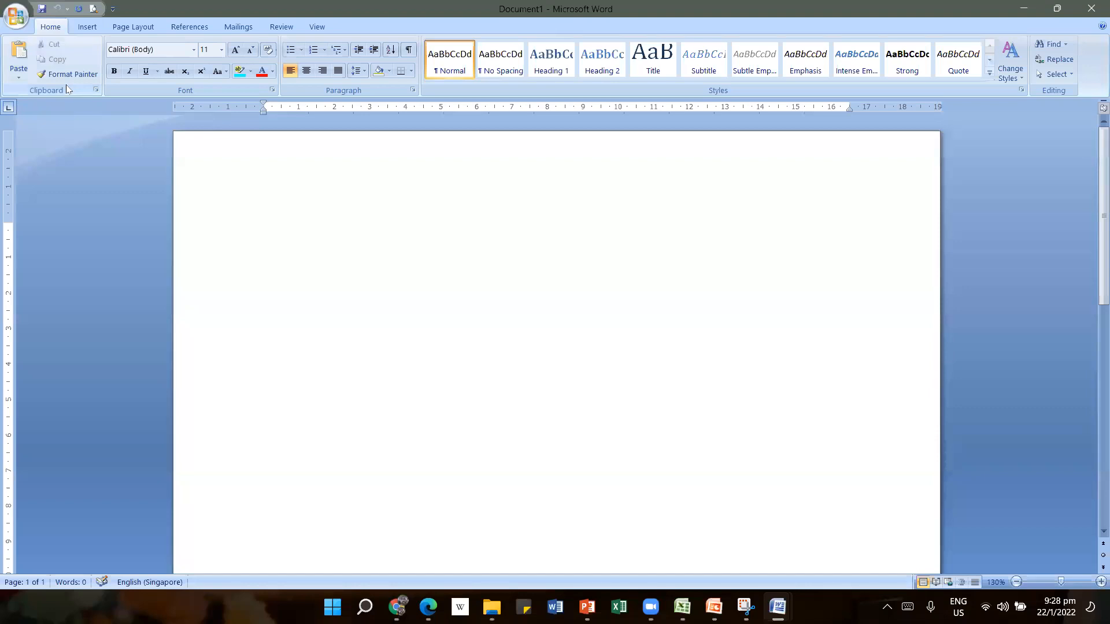
# - Start saving the blank Document1, browse the available folders and choose the Desktop as the save location
pyautogui.click(13, 22)
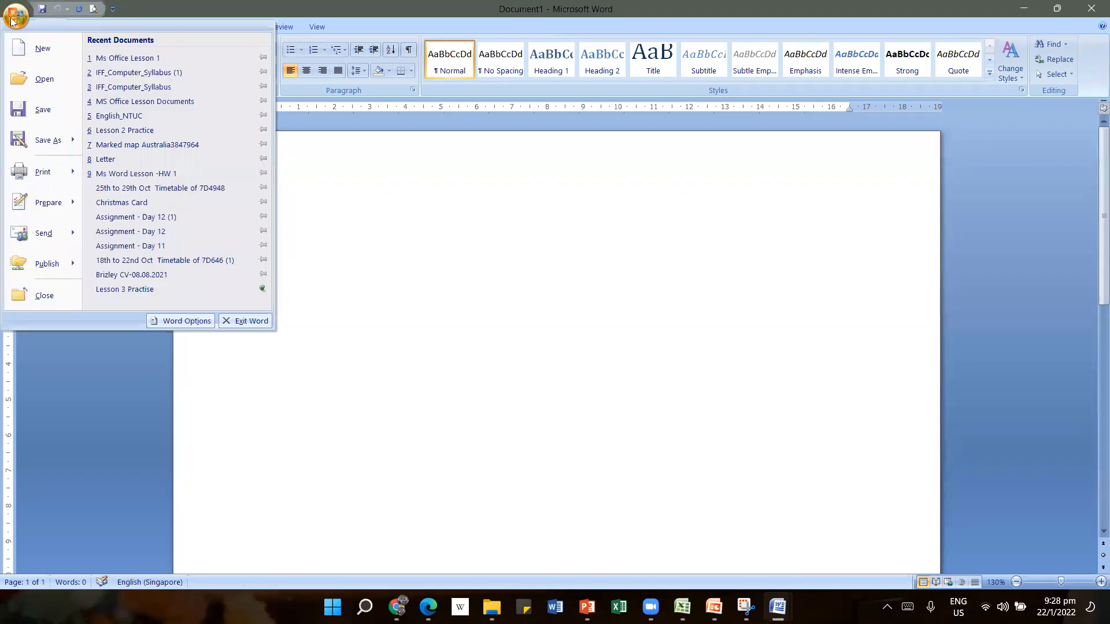
pyautogui.click(60, 103)
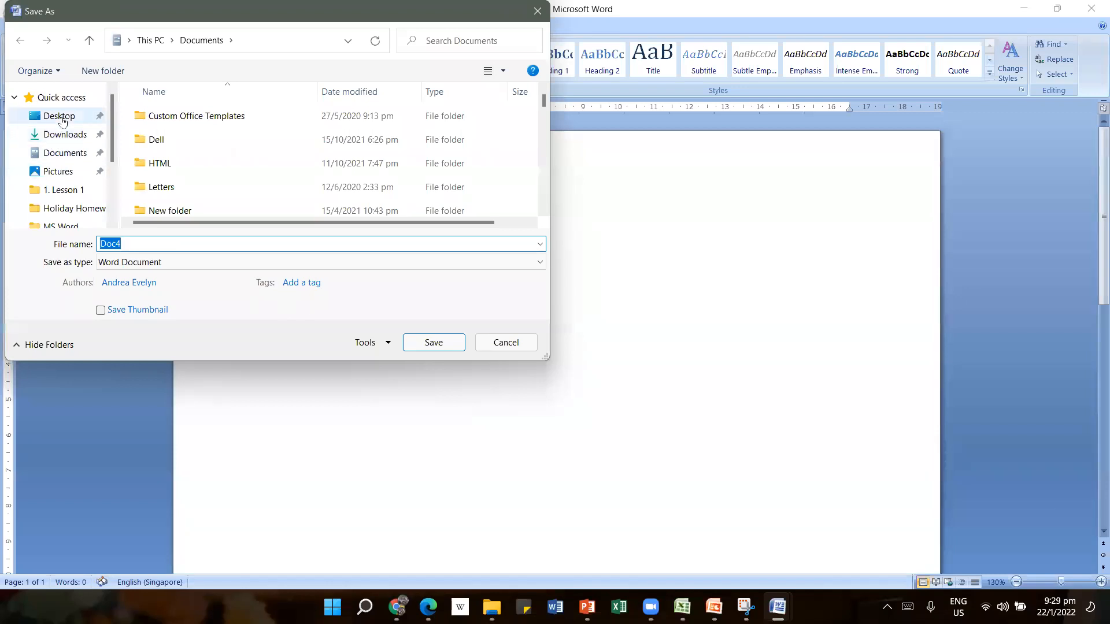
pyautogui.click(74, 142)
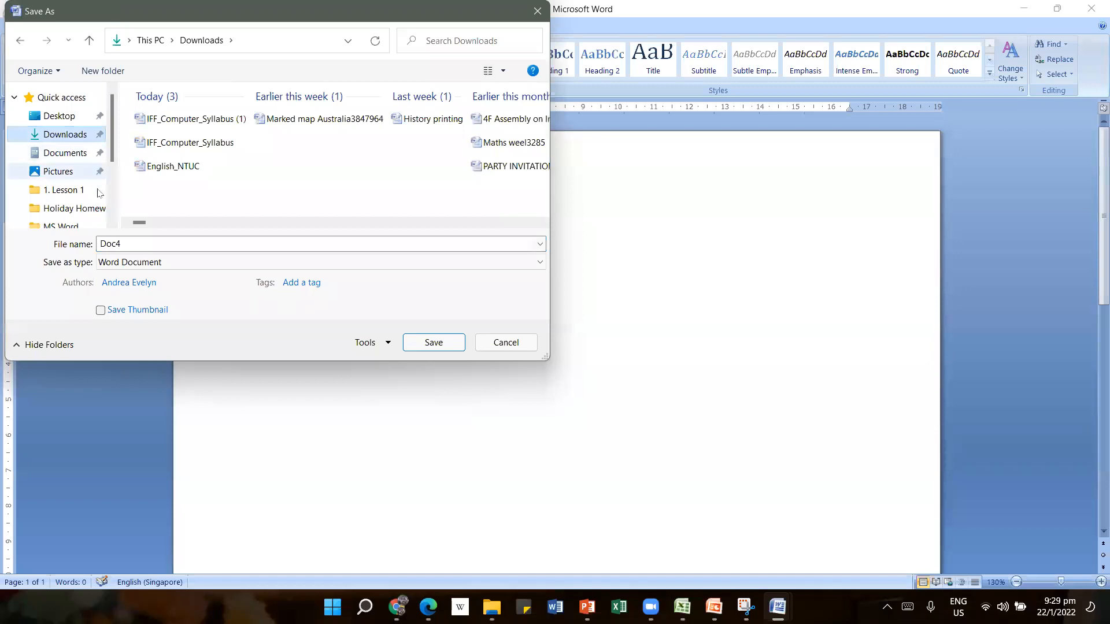
pyautogui.click(113, 226)
pyautogui.click(113, 226)
pyautogui.click(113, 226)
pyautogui.click(113, 226)
pyautogui.click(113, 225)
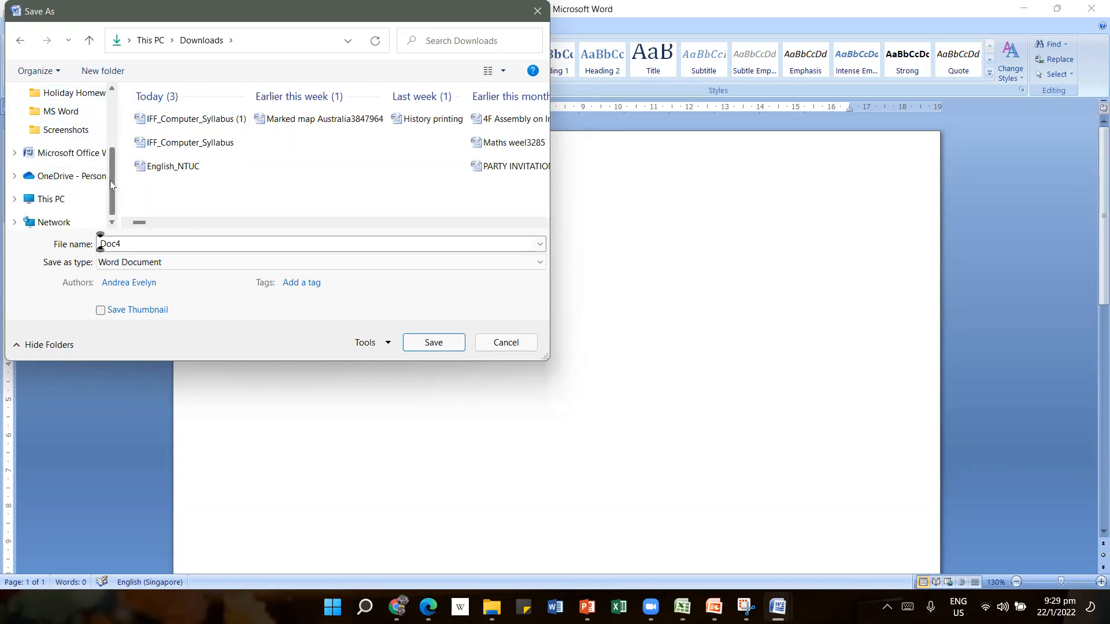
pyautogui.scroll(2, 110, 180)
pyautogui.click(63, 95)
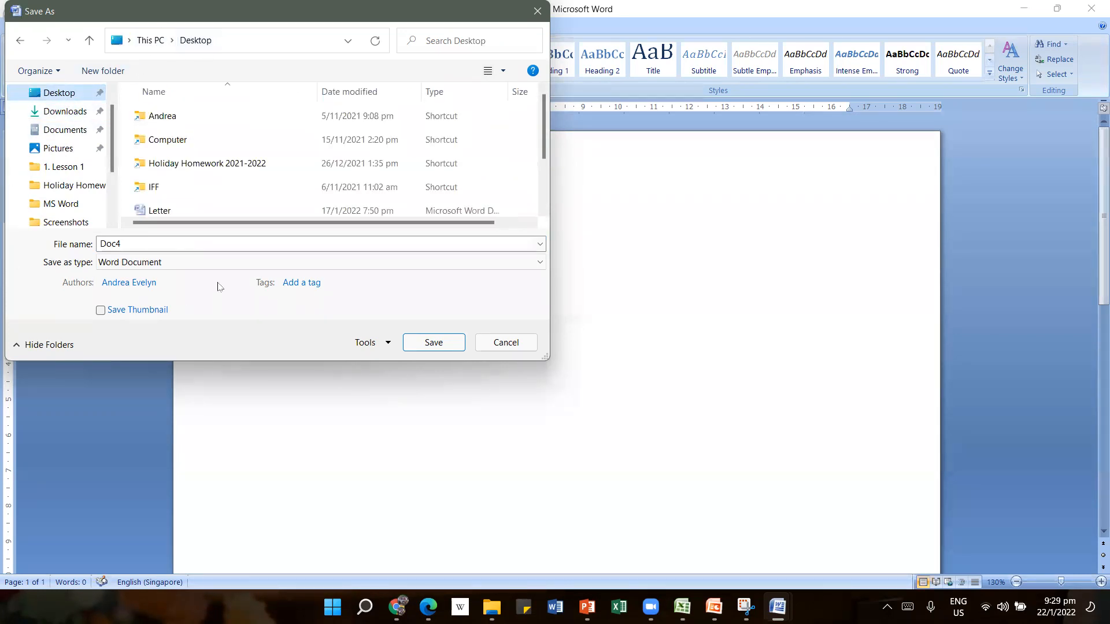
# - Name the document Lesson 2 and save it as a Word Document
pyautogui.doubleClick(166, 244)
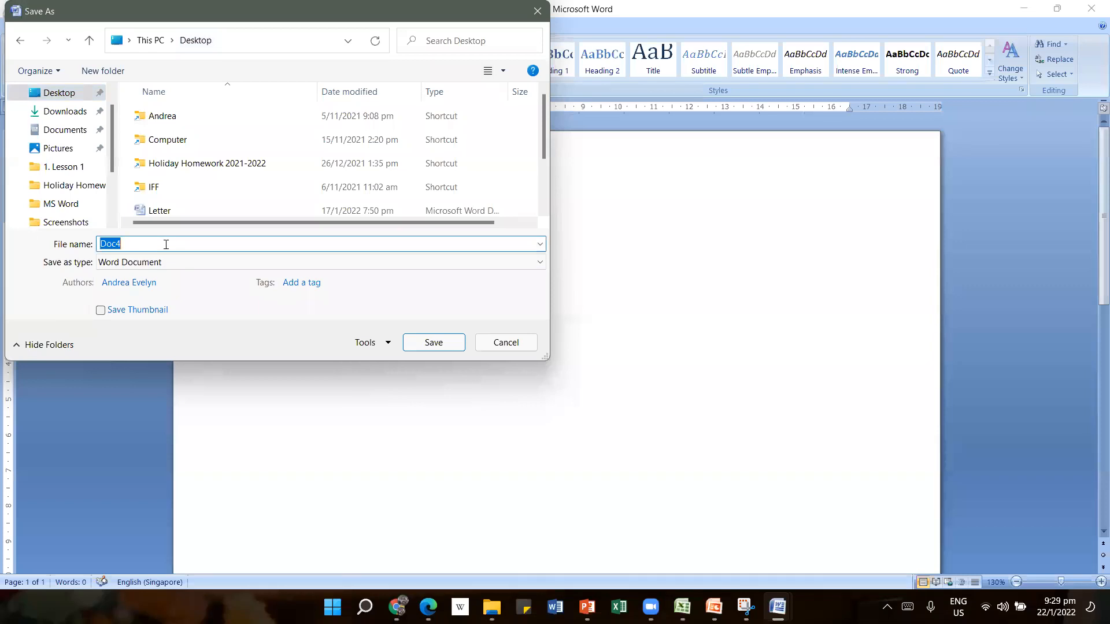
pyautogui.write('Lesson 2')
pyautogui.click(446, 345)
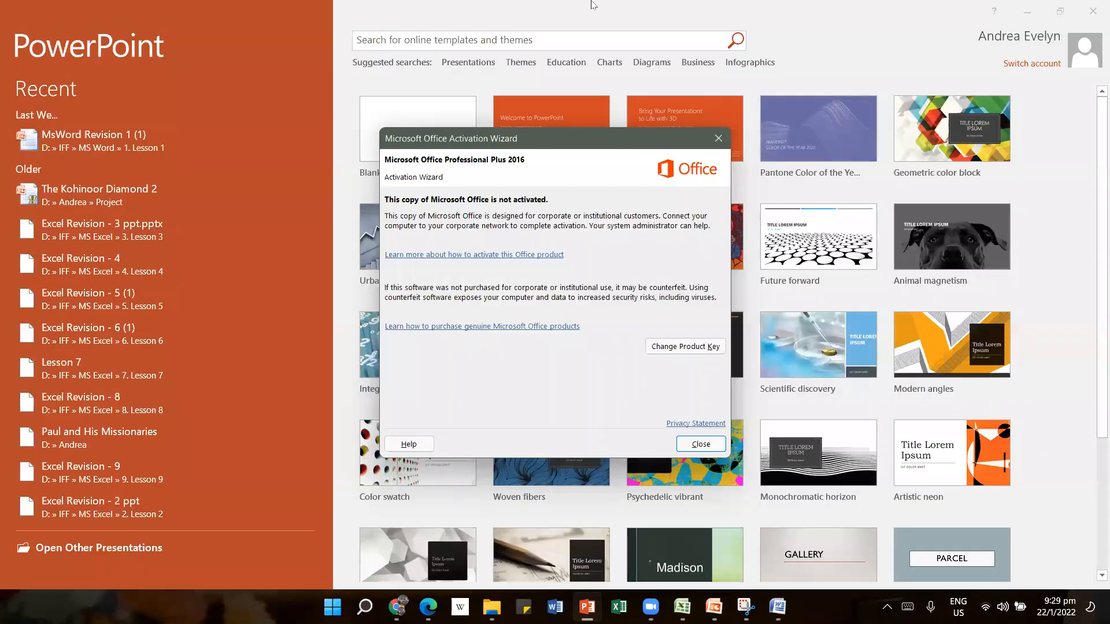
# - Close the Microsoft Office Activation Wizard and the extra PowerPoint start window
pyautogui.click(701, 444)
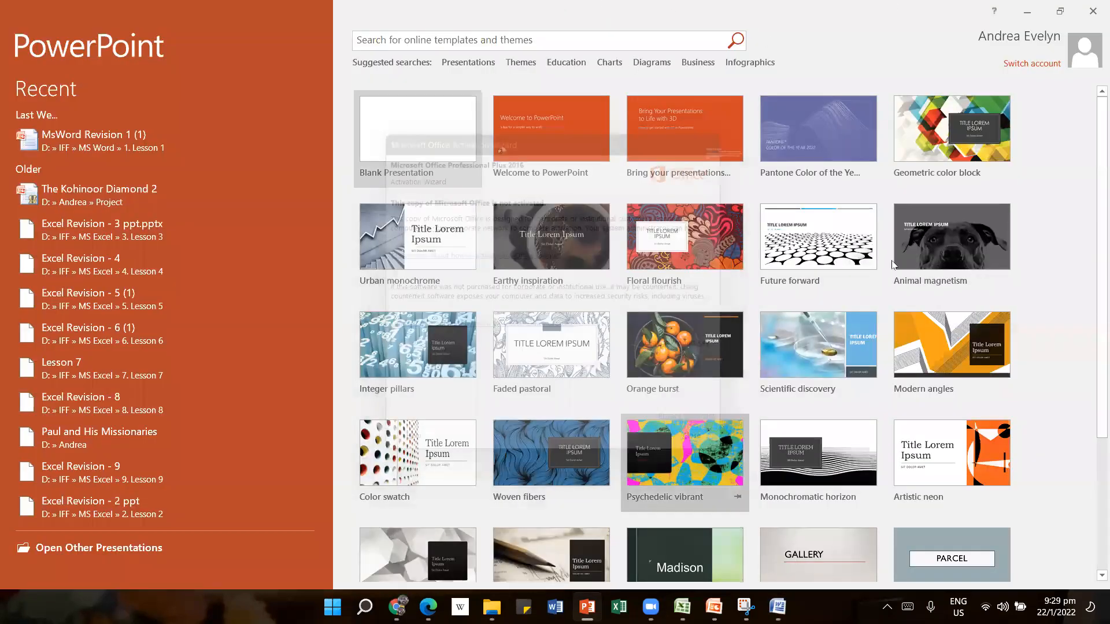
pyautogui.click(1093, 11)
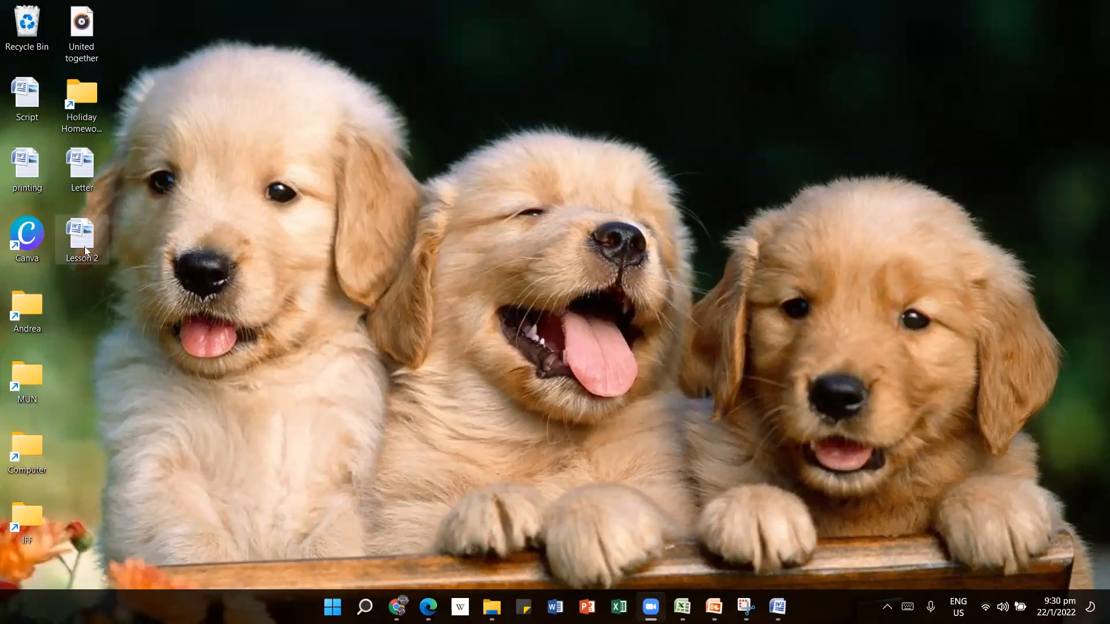
# - Try to delete the Lesson 2 file from the desktop
pyautogui.moveTo(85, 246)
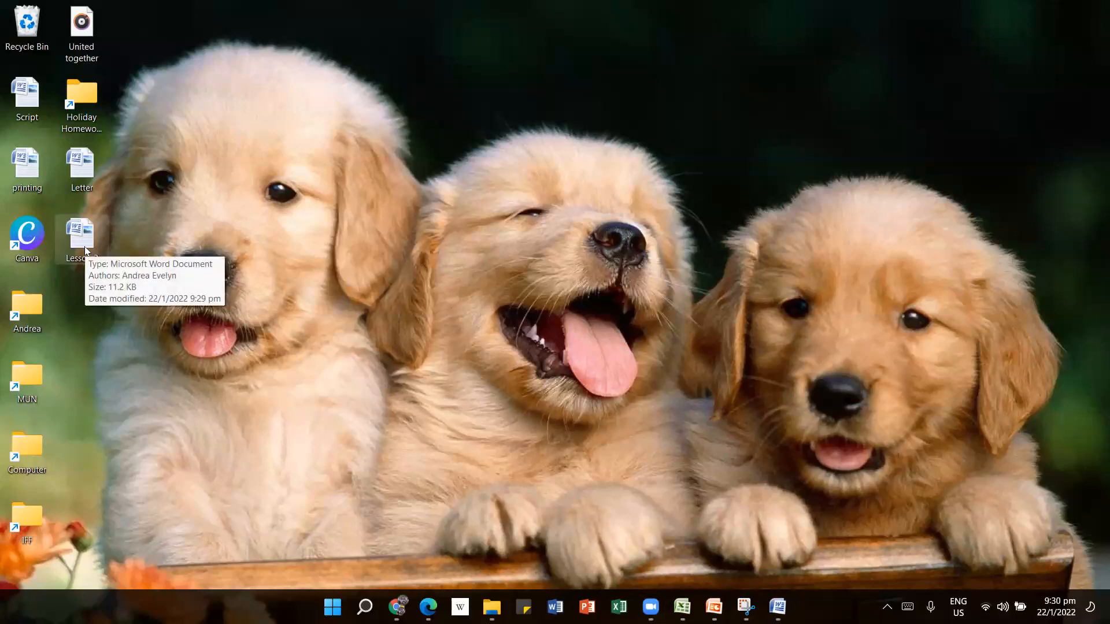
pyautogui.press('Delete')
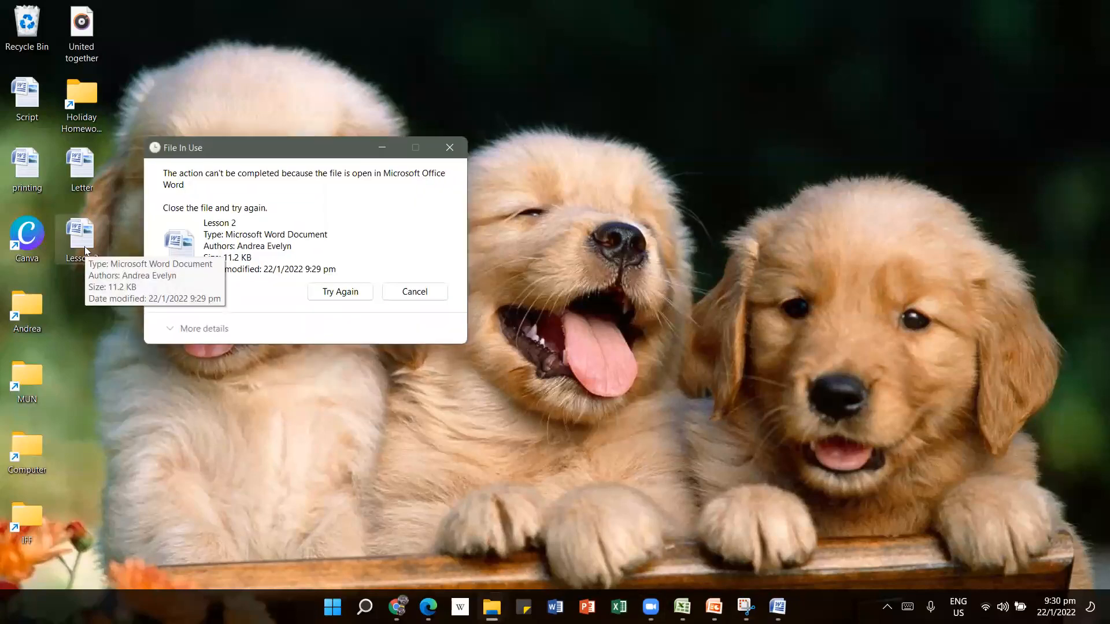
pyautogui.click(410, 296)
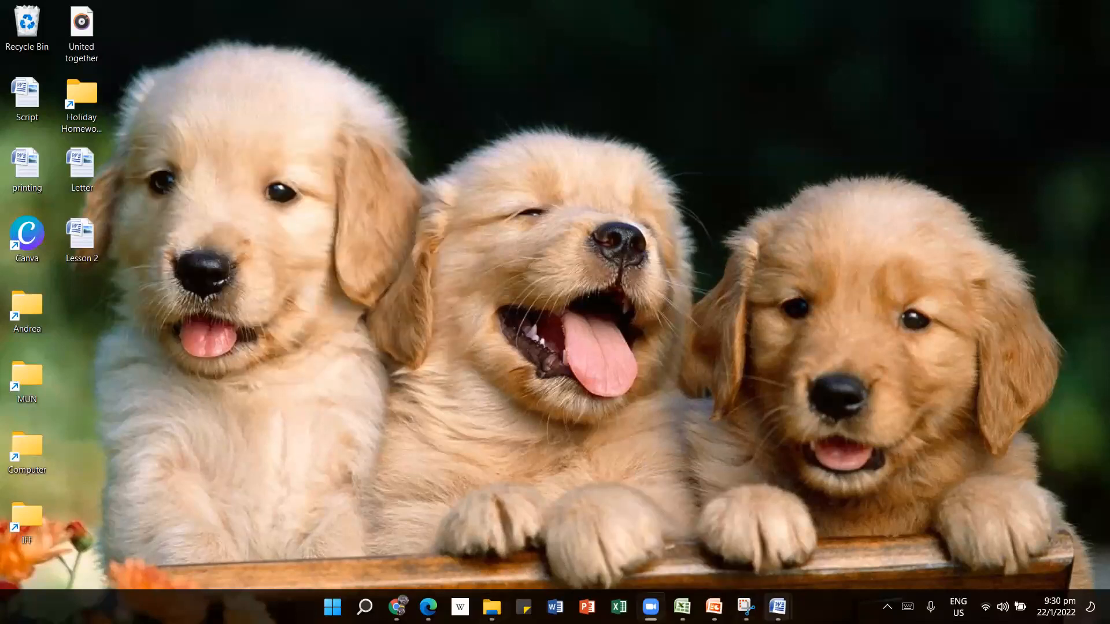
# - Return to the open Lesson 2 document in Word and save it again under the same name
pyautogui.click(777, 604)
pyautogui.click(707, 546)
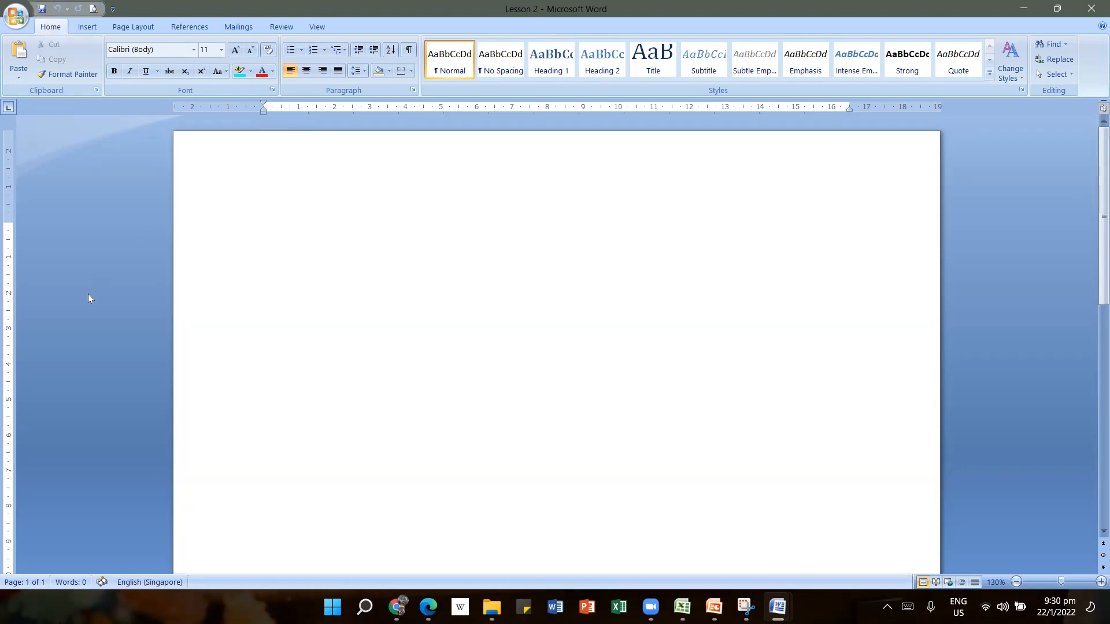
pyautogui.click(16, 17)
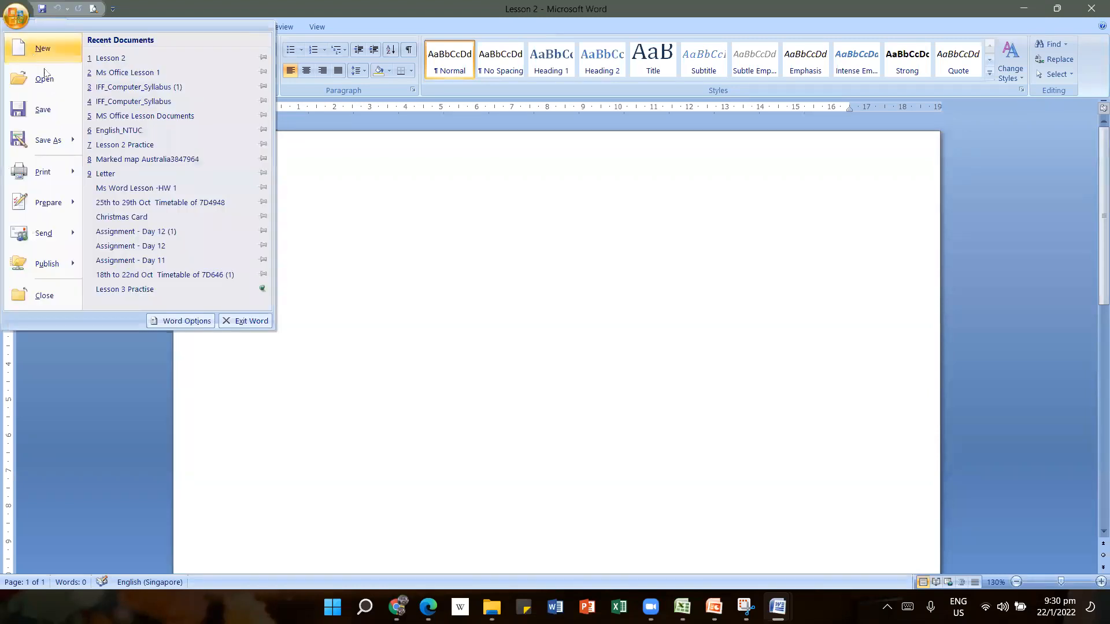
pyautogui.click(48, 110)
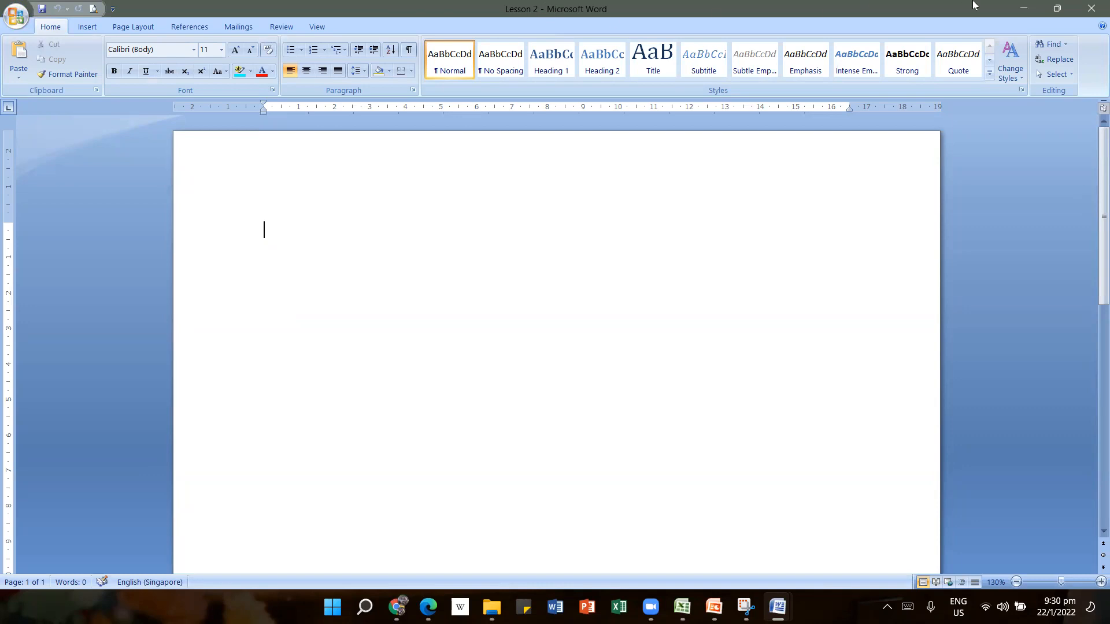
# - Create another new blank document from the Blank and recent templates
pyautogui.click(15, 16)
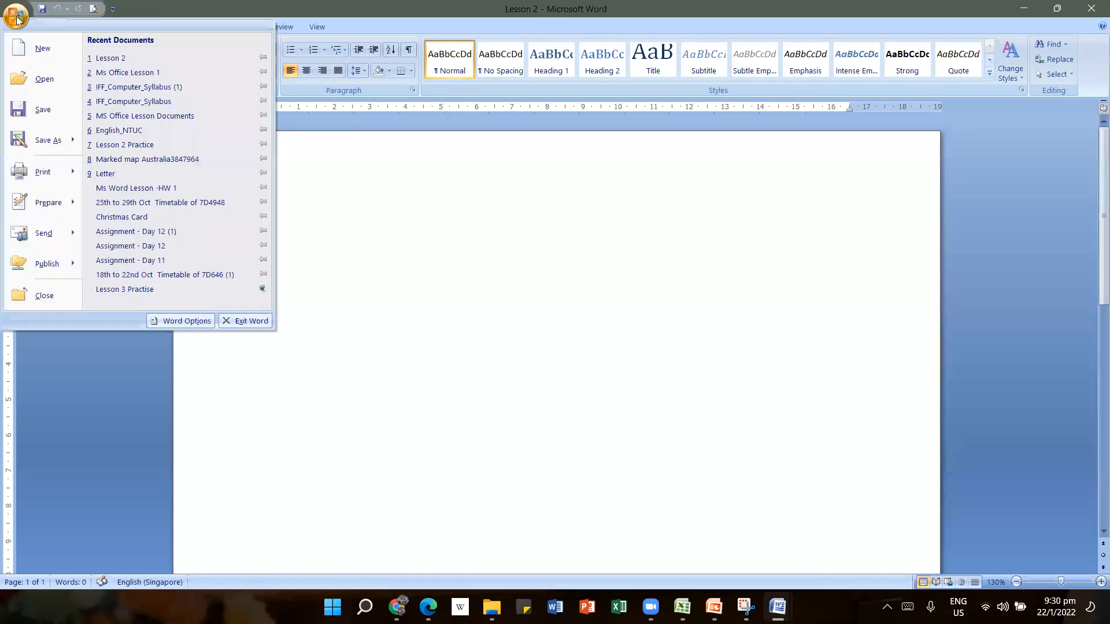
pyautogui.click(41, 50)
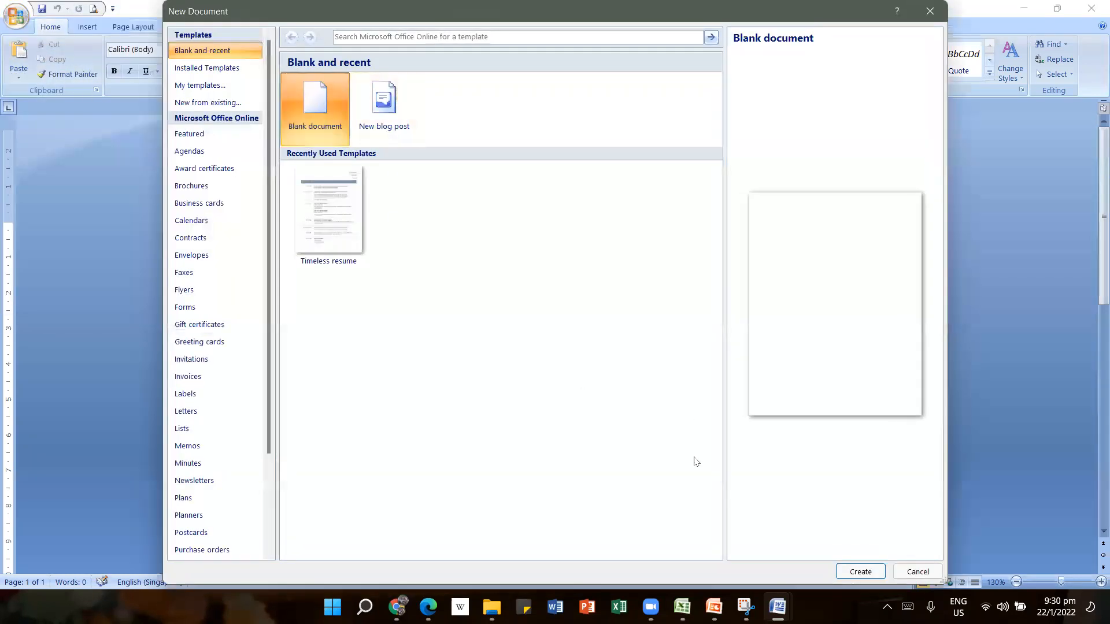
pyautogui.click(859, 571)
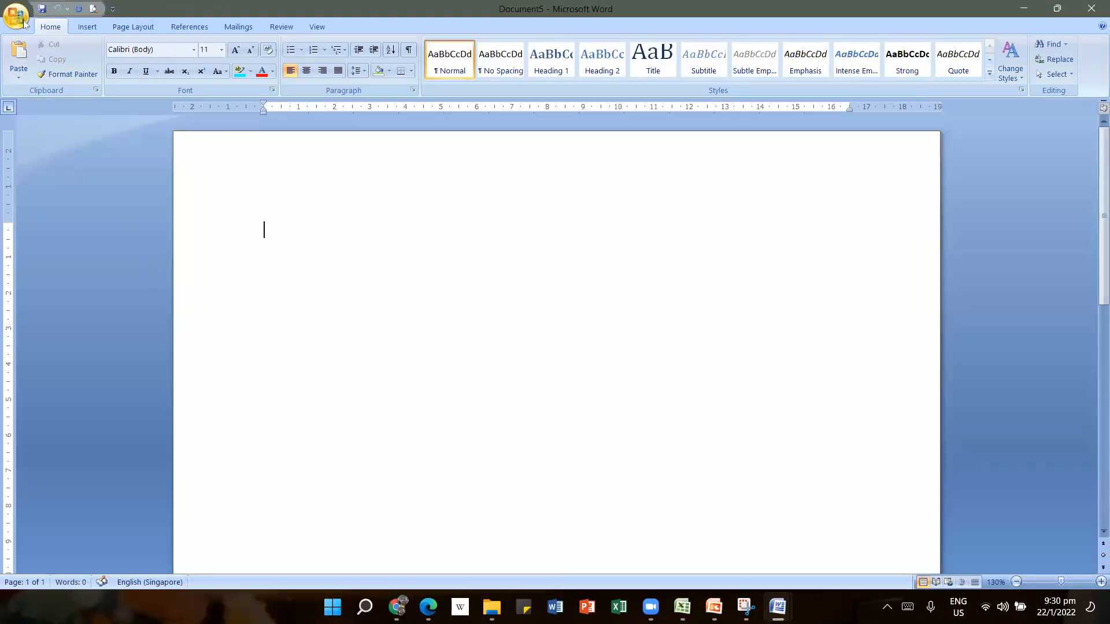
# - Save the new blank document to the Desktop under the file name IFF lesson
pyautogui.click(23, 22)
pyautogui.click(45, 98)
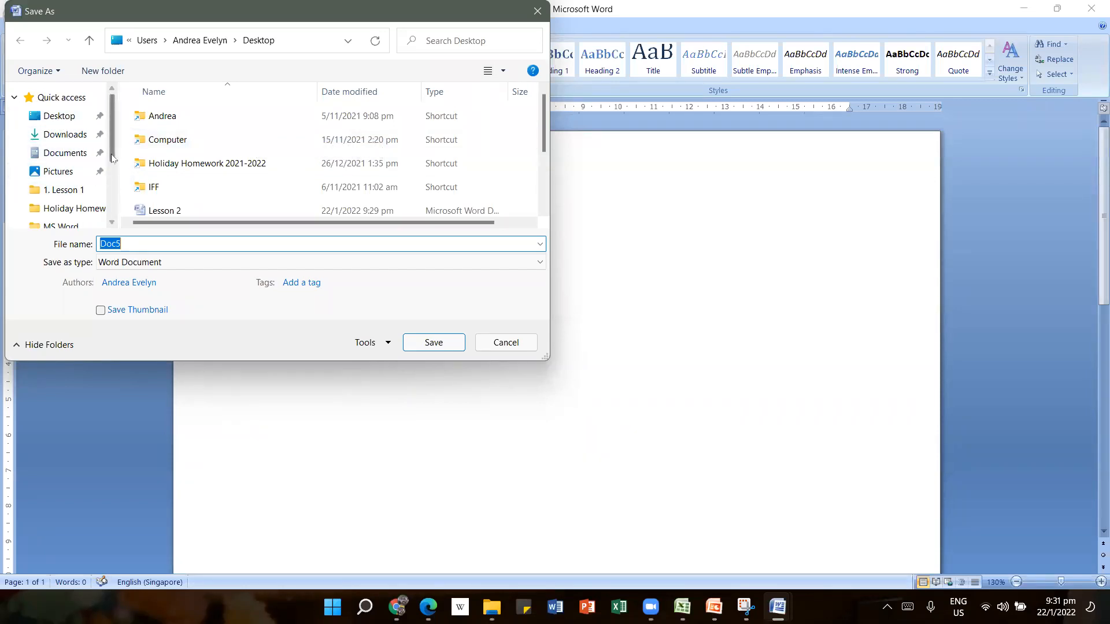
pyautogui.scroll(-1, 114, 183)
pyautogui.scroll(-1, 114, 184)
pyautogui.scroll(3, 115, 184)
pyautogui.click(56, 117)
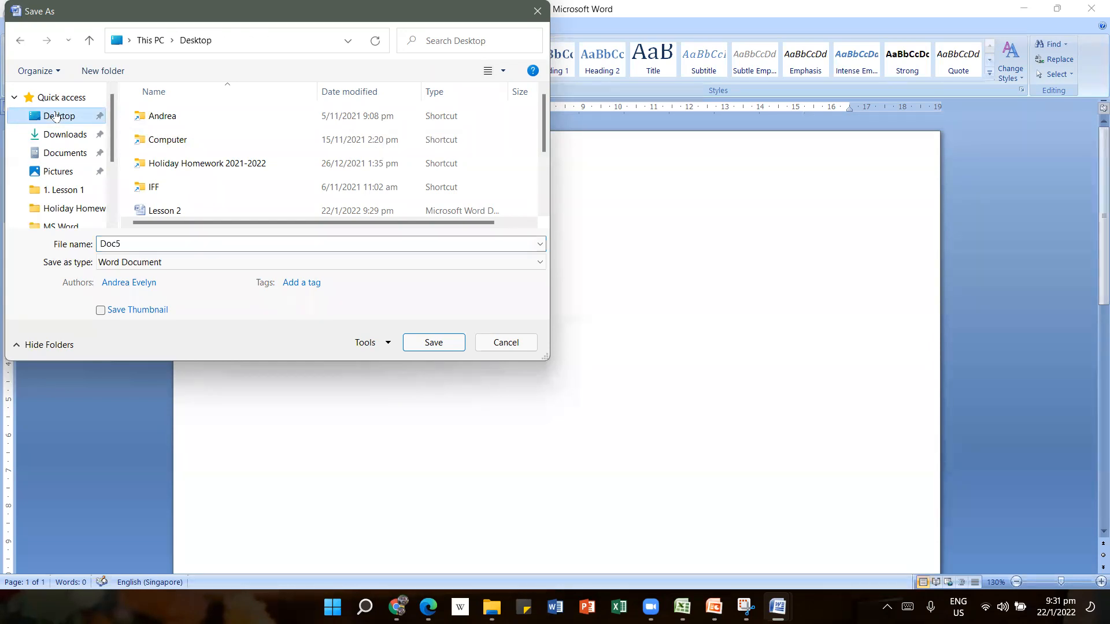
pyautogui.click(130, 249)
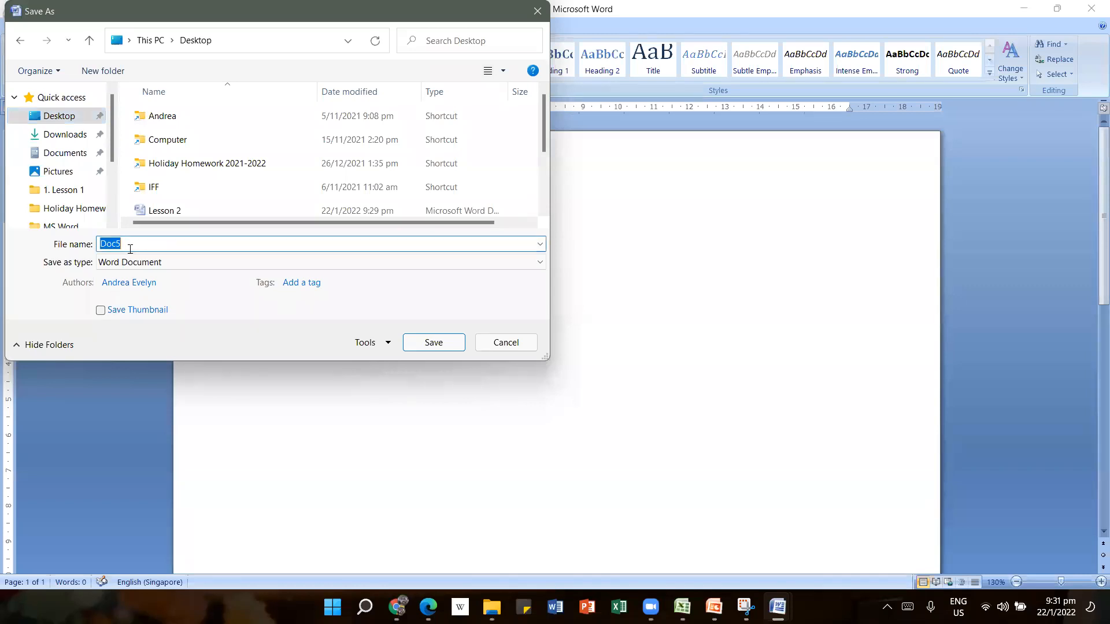
pyautogui.write('IFF')
pyautogui.write('lesson')
pyautogui.click(423, 340)
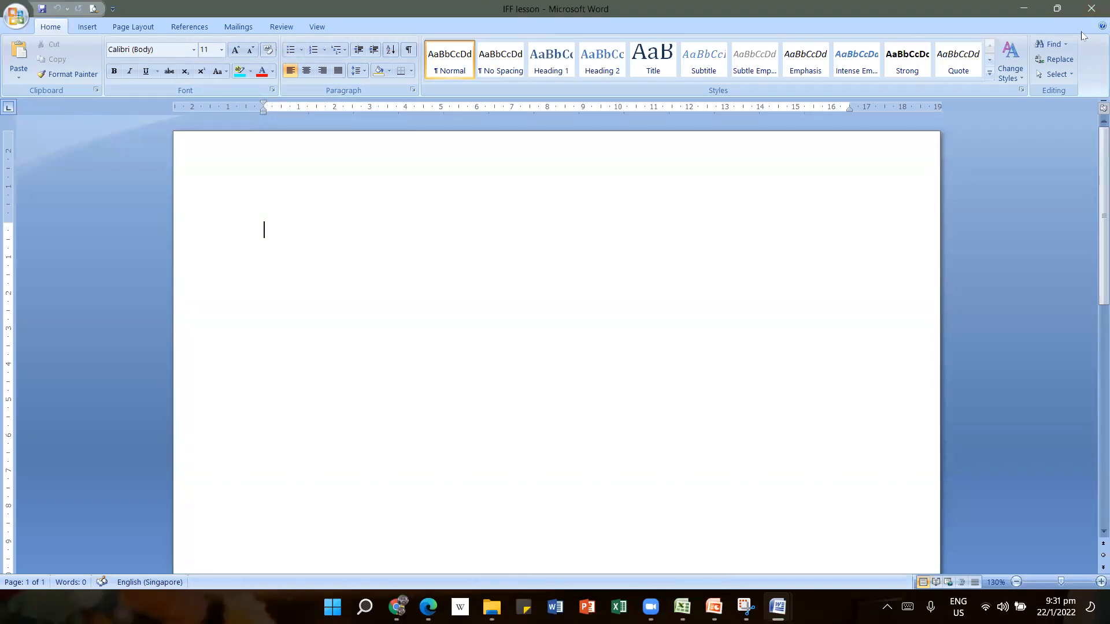
# - Switch to the MsWord-Lesson 2 presentation in PowerPoint and read the Getting Started topic list
pyautogui.press('super+d')
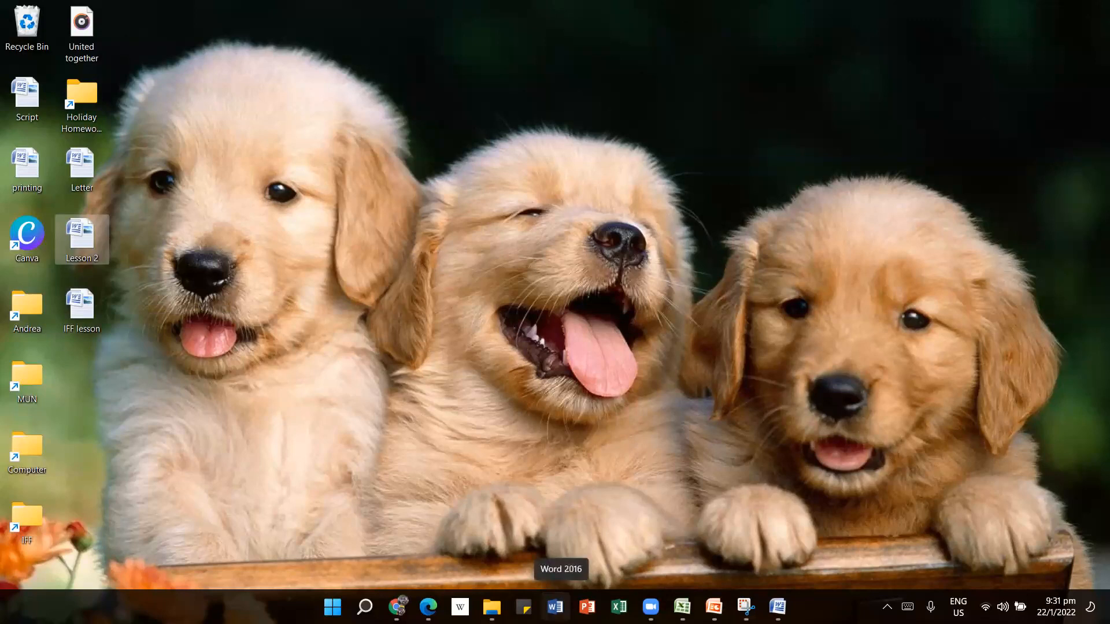
pyautogui.moveTo(714, 607)
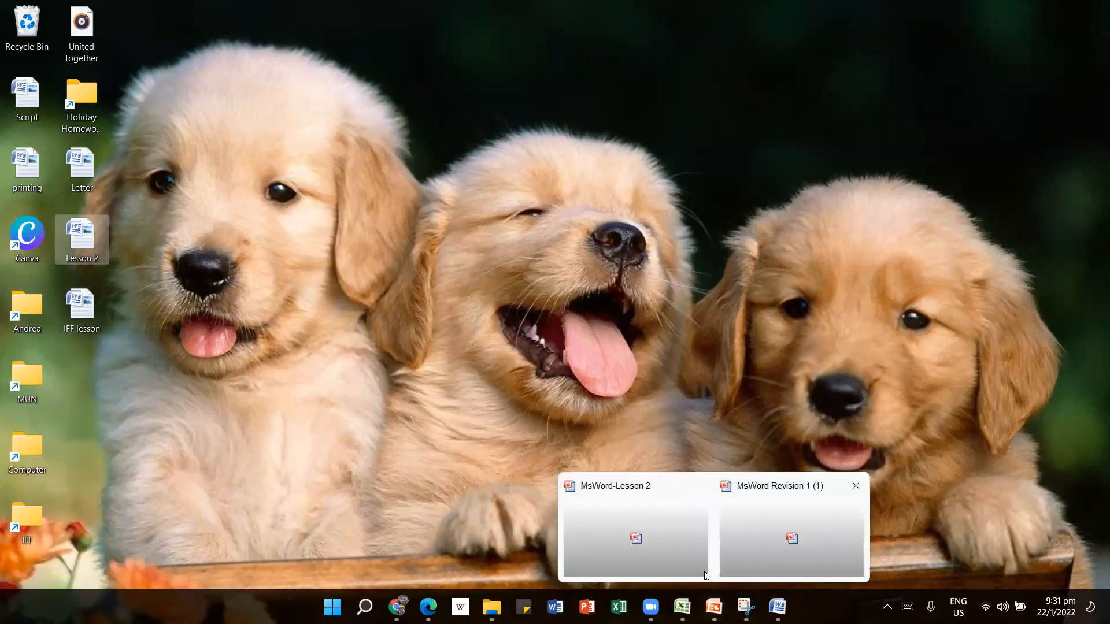
pyautogui.click(627, 567)
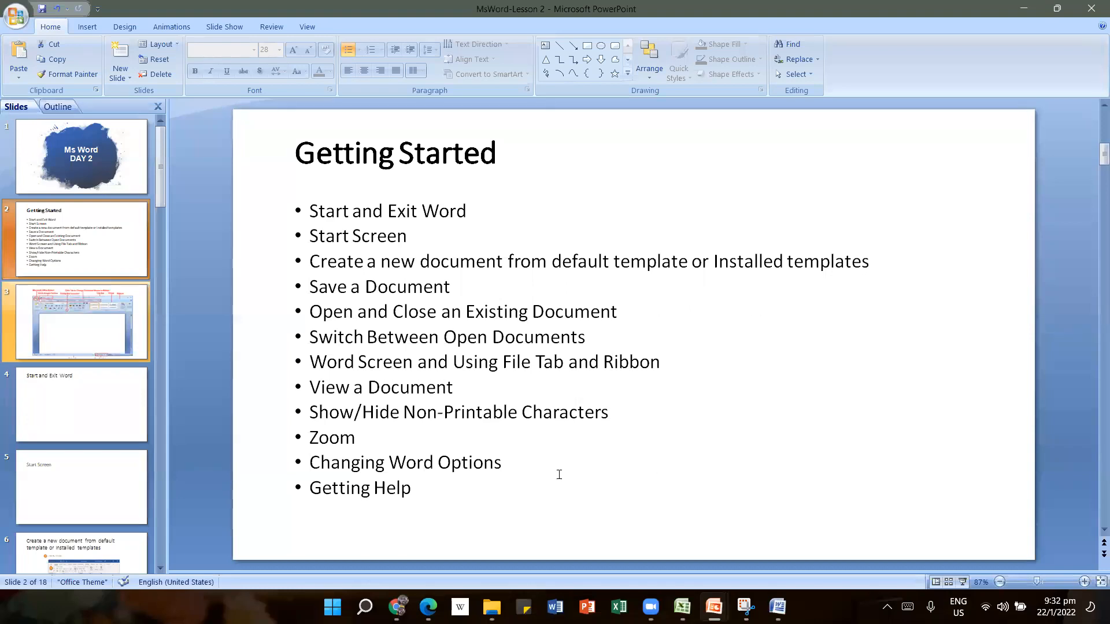
pyautogui.moveTo(492, 607)
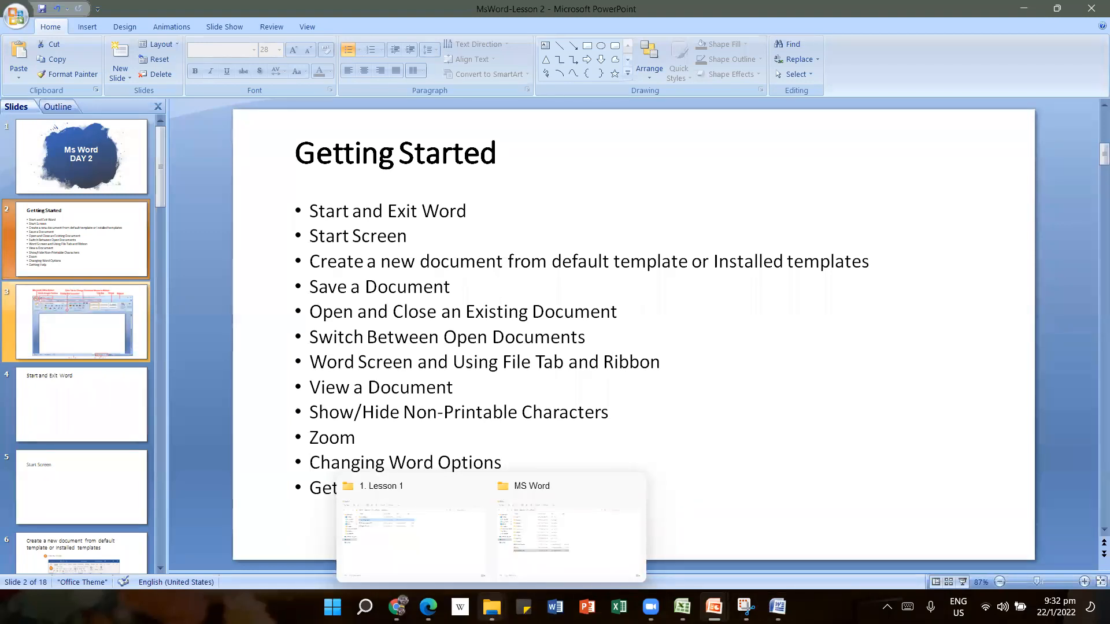
# - Return to the desktop, open the IFF lesson file in Word and close it again
pyautogui.press('super+d')
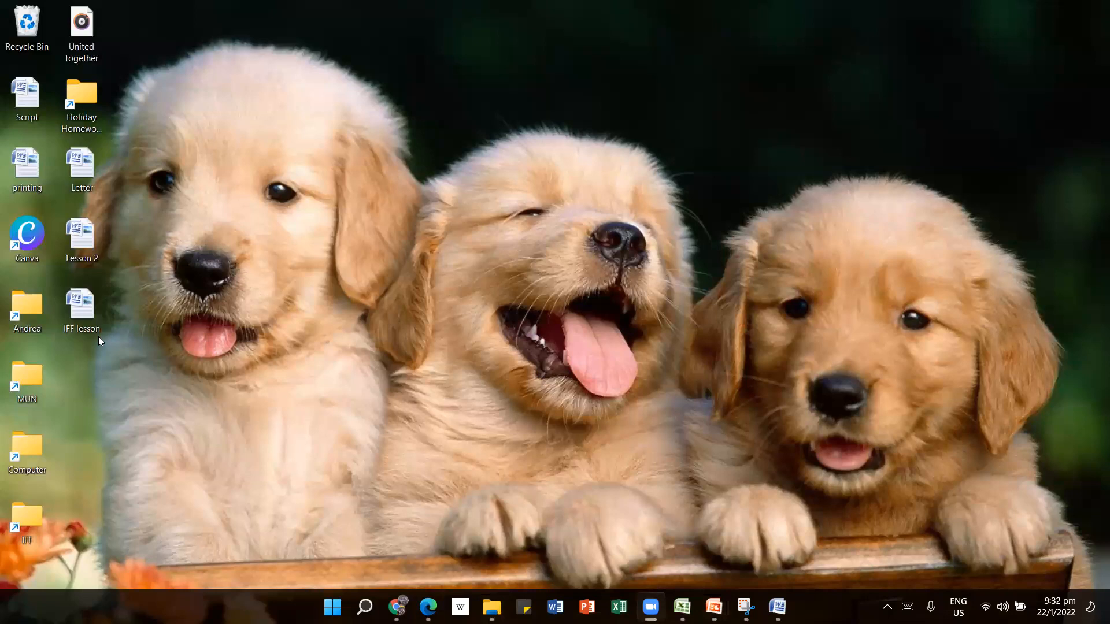
pyautogui.doubleClick(89, 316)
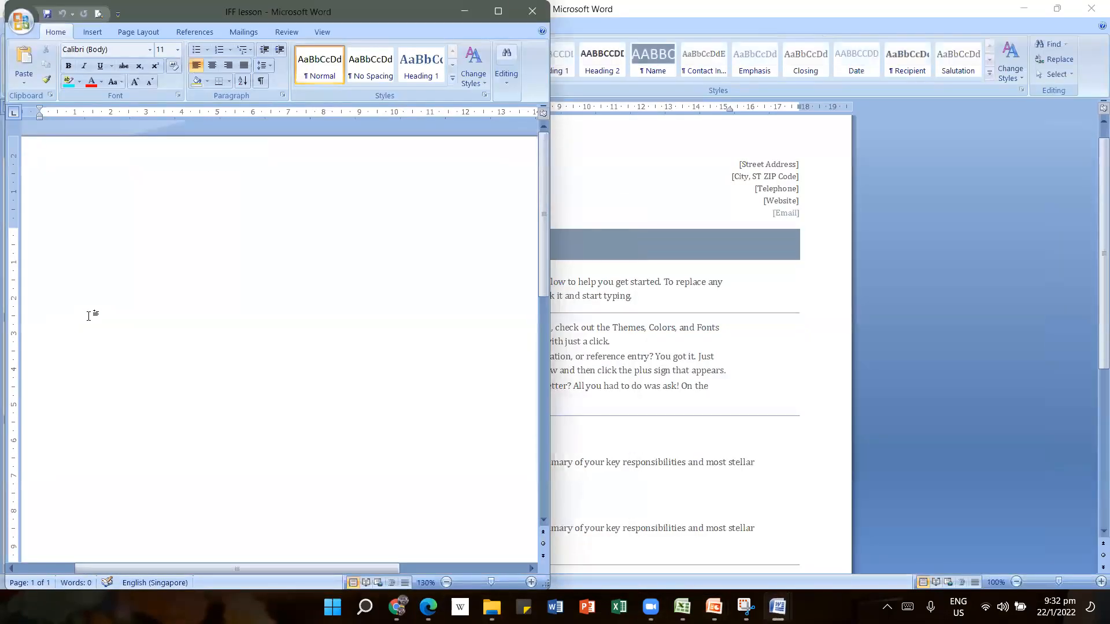
pyautogui.click(527, 17)
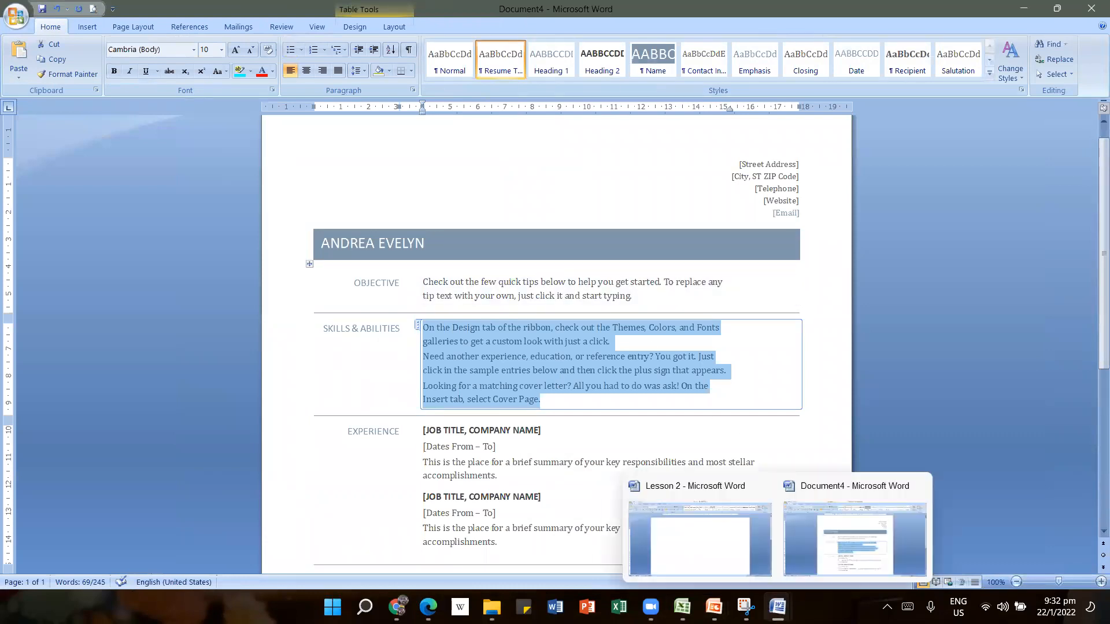
# - Switch to the Lesson 2 window and browse the Documents folder and the OS (C:) drive for files to open
pyautogui.click(777, 606)
pyautogui.click(730, 555)
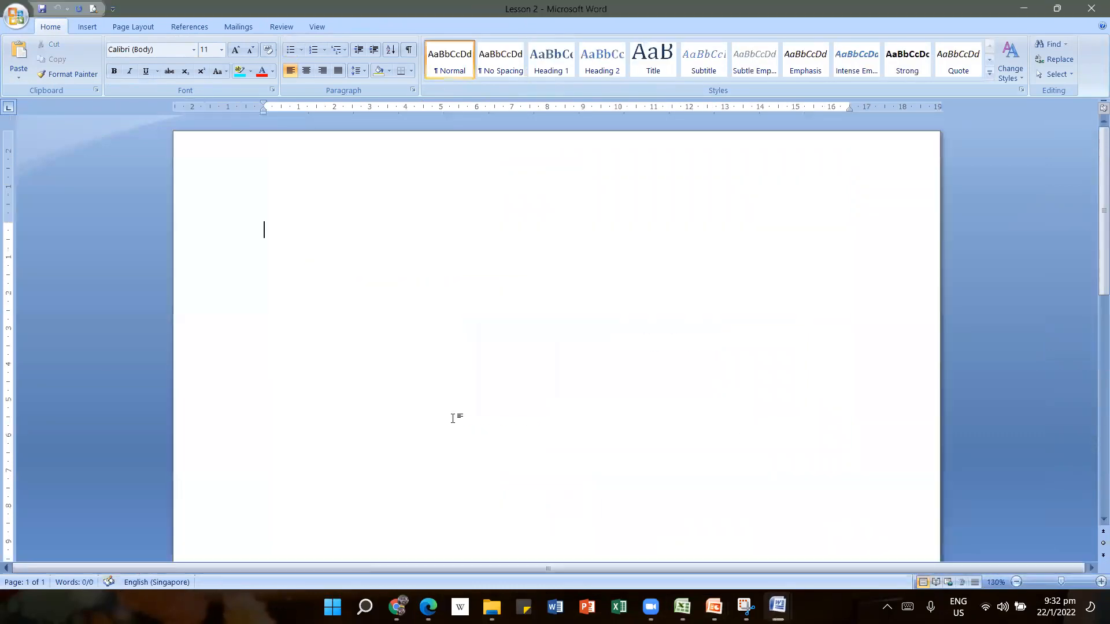
pyautogui.click(15, 16)
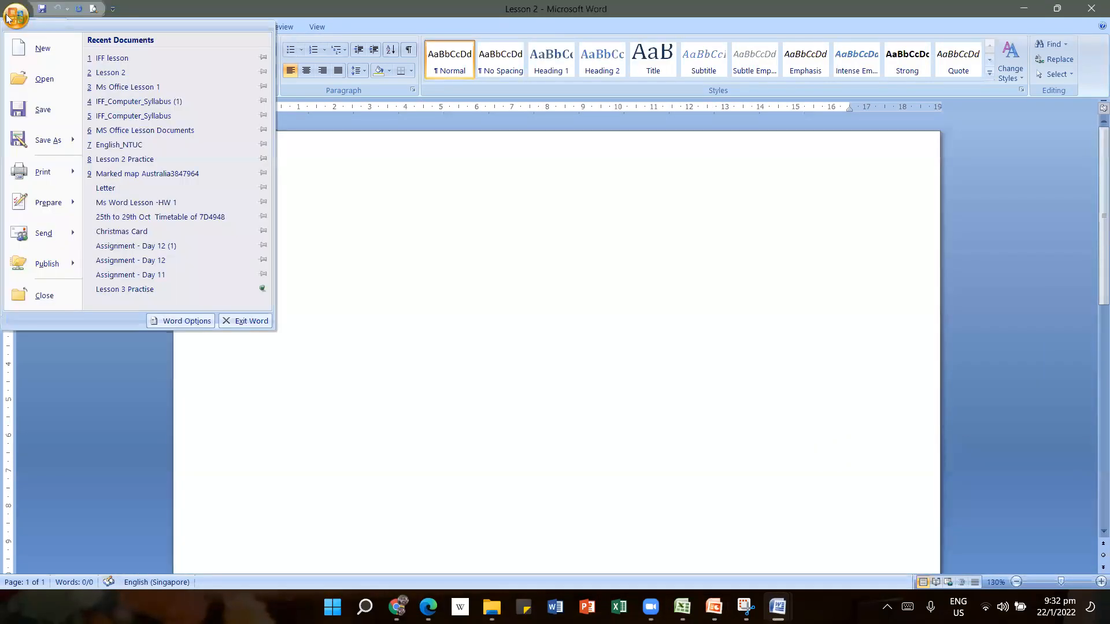
pyautogui.click(32, 82)
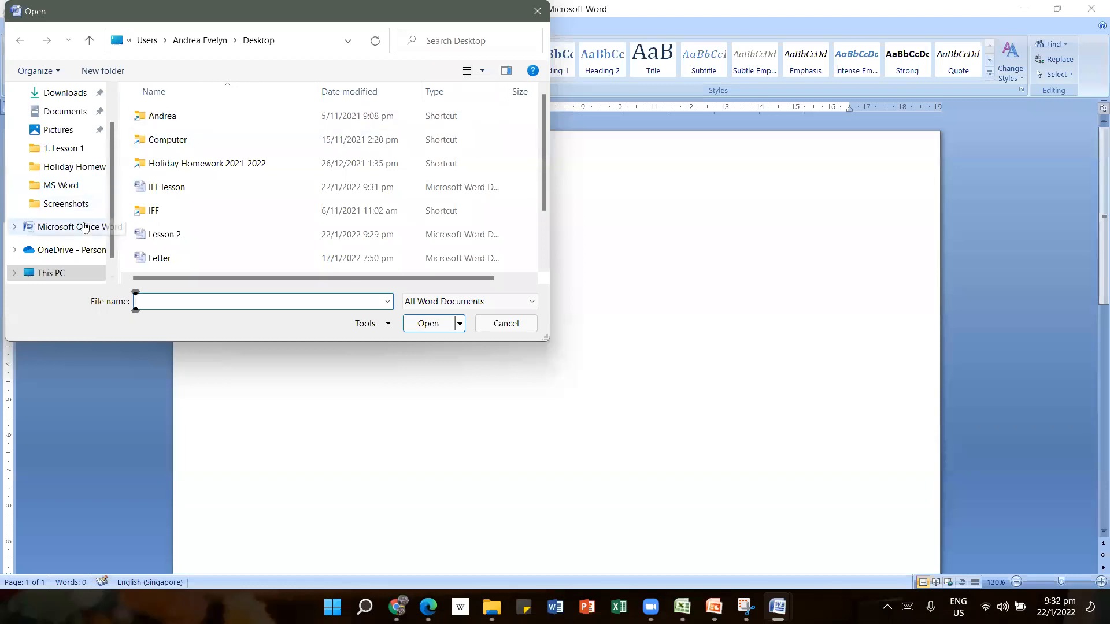
pyautogui.click(64, 119)
pyautogui.scroll(-1, 172, 191)
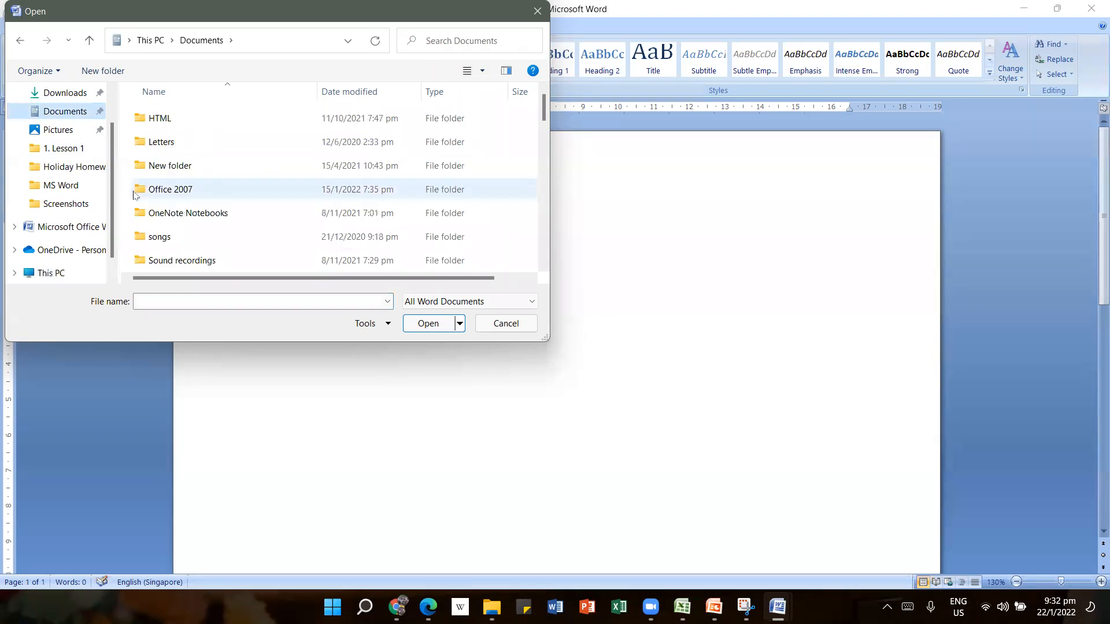
pyautogui.click(111, 276)
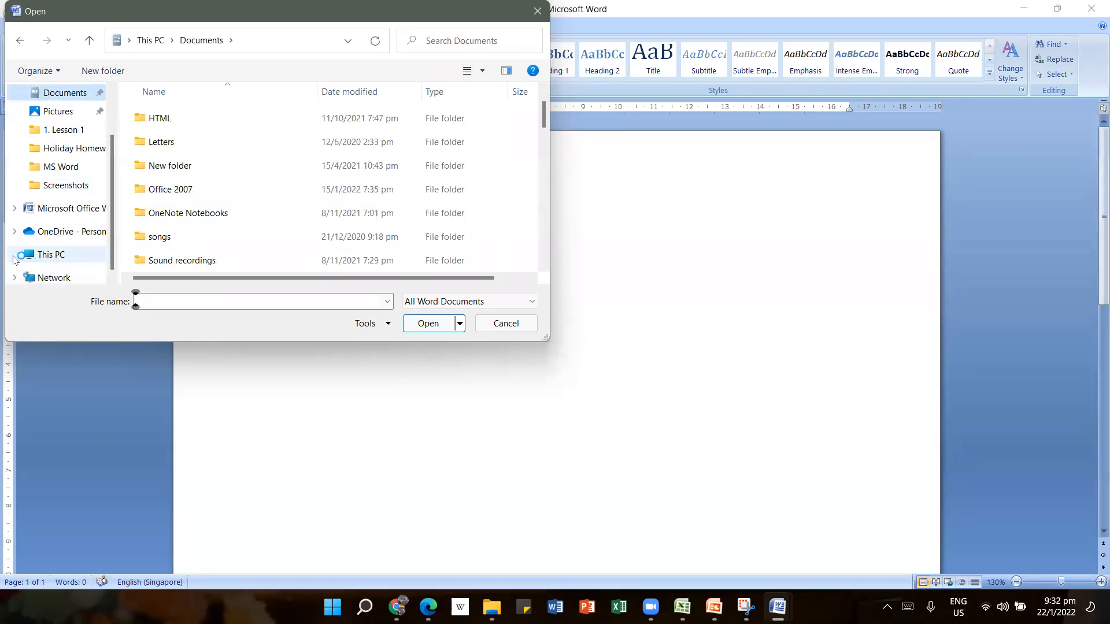
pyautogui.click(15, 255)
pyautogui.click(59, 252)
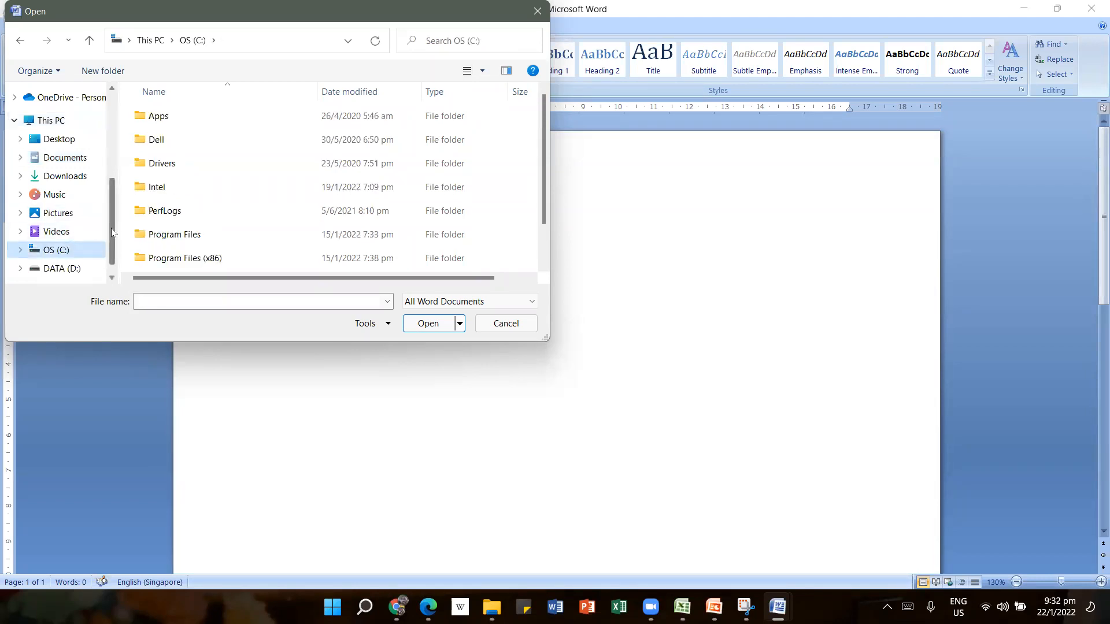
pyautogui.moveTo(111, 228); pyautogui.dragTo(128, 141)
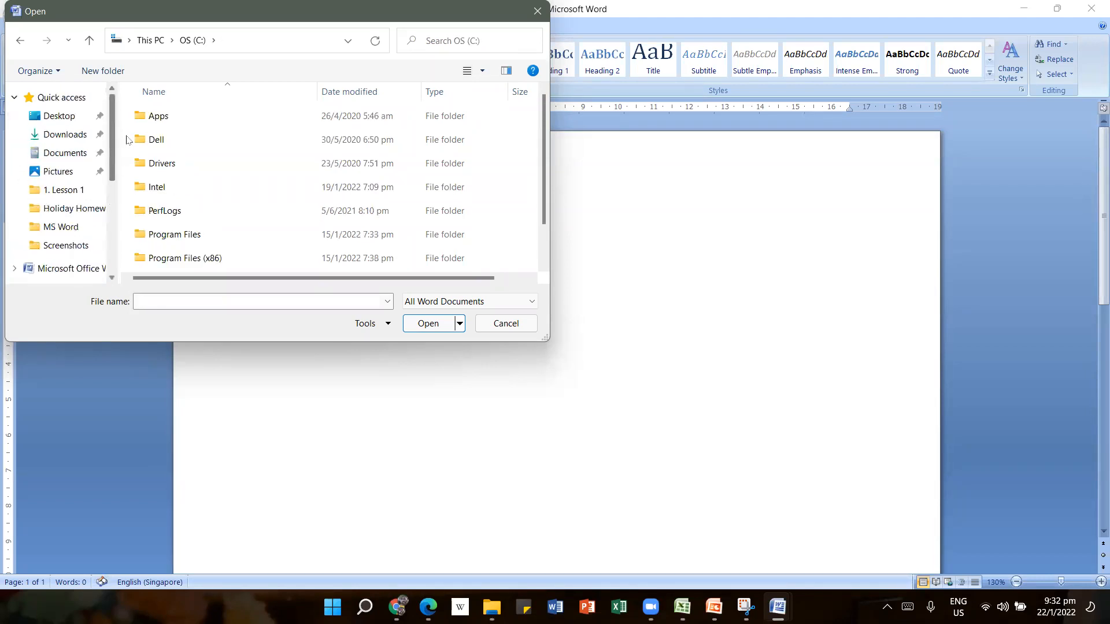
# - Open the existing Lesson 2 document from the Desktop folder
pyautogui.click(57, 122)
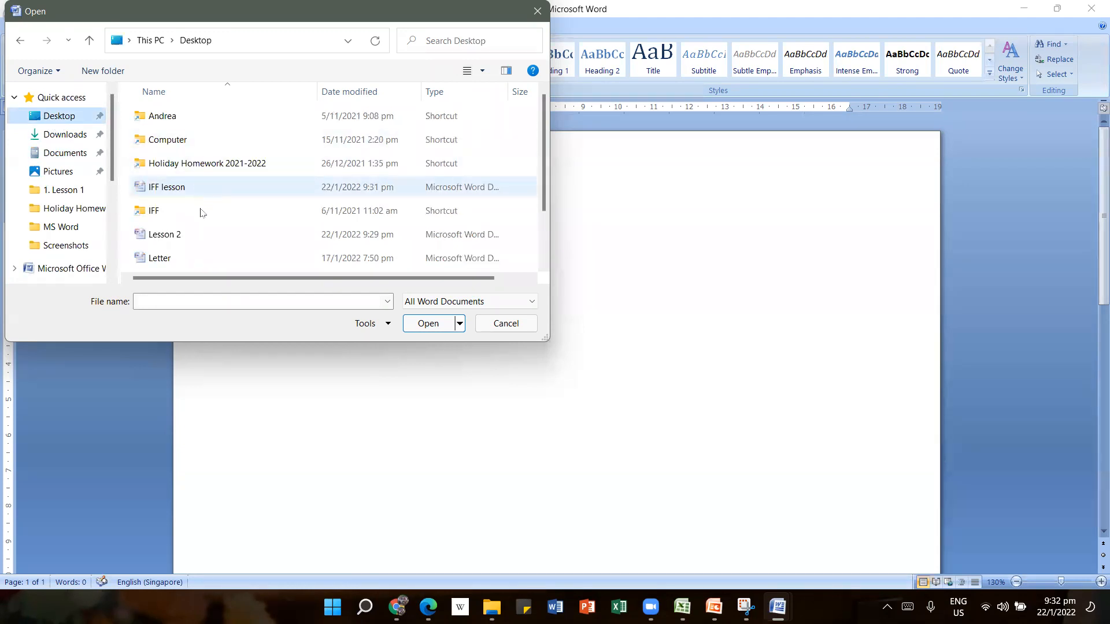
pyautogui.click(175, 243)
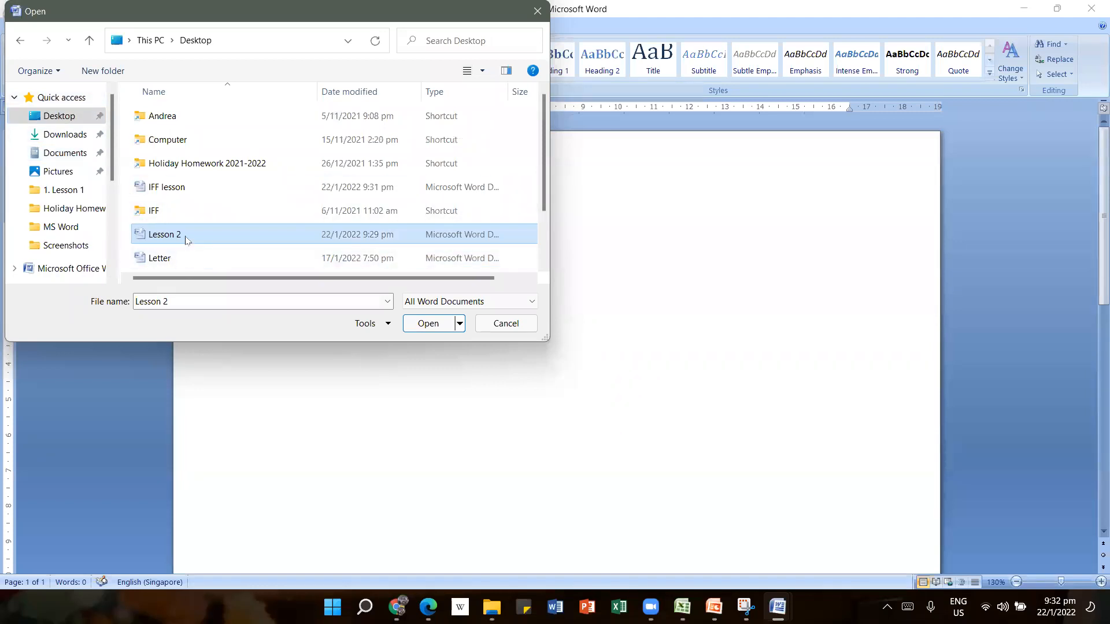
pyautogui.click(432, 325)
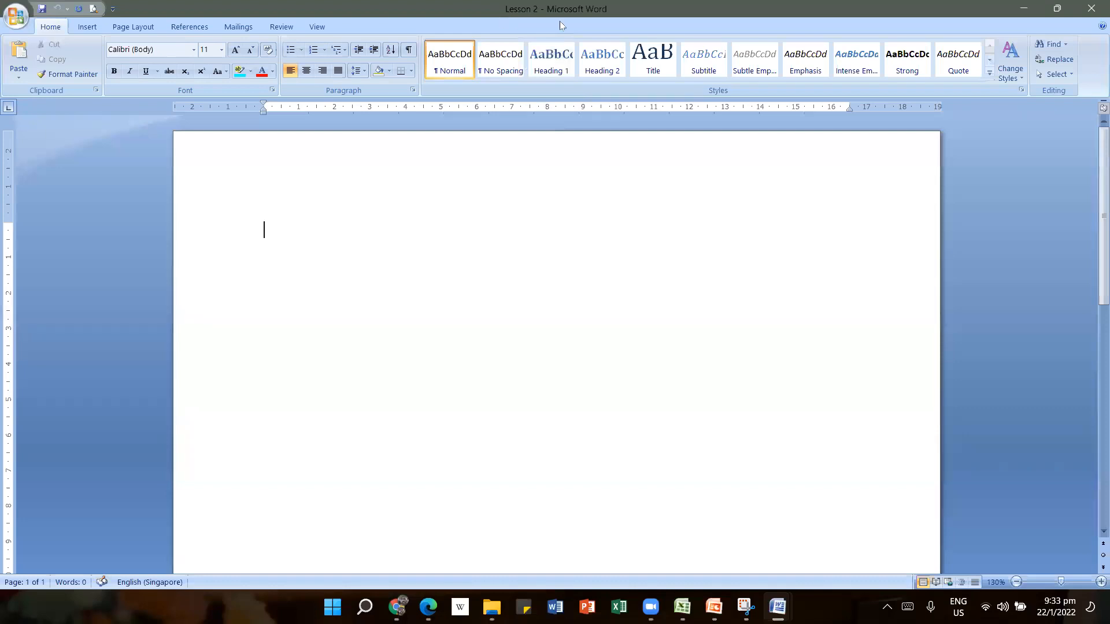
# - Minimize the Lesson 2 window and close the Document4 resume without saving its changes
pyautogui.click(1031, 7)
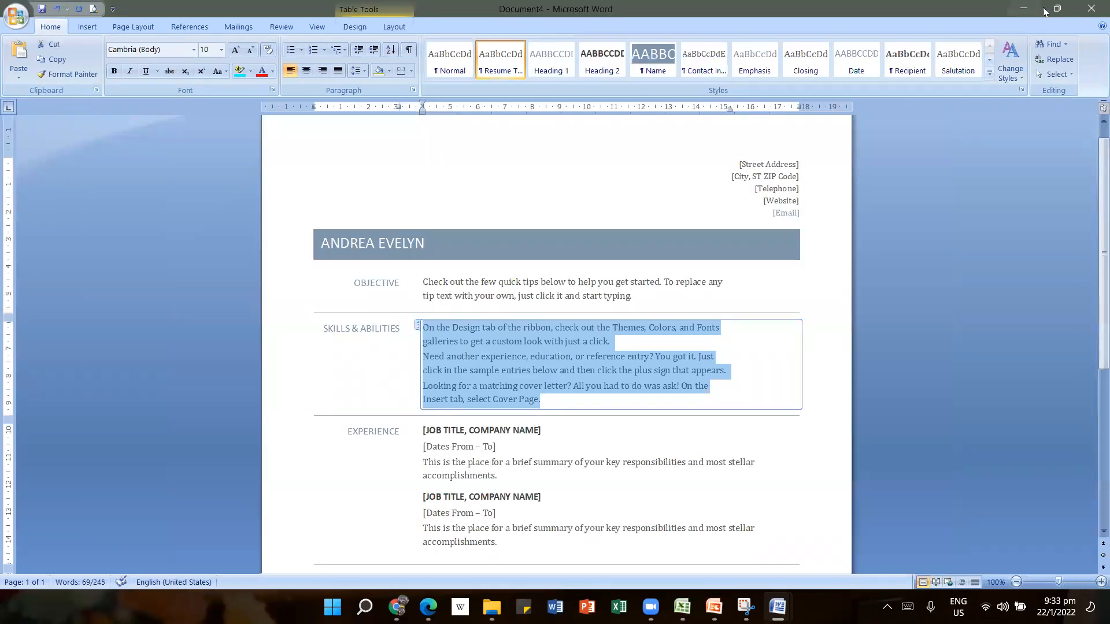
pyautogui.click(1090, 8)
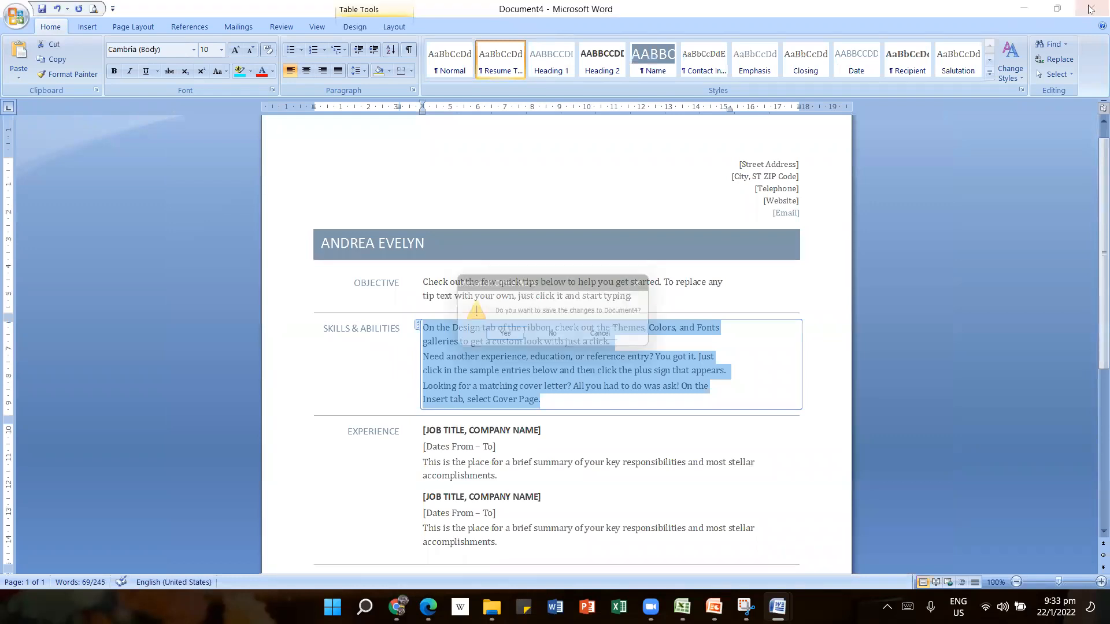
pyautogui.click(556, 337)
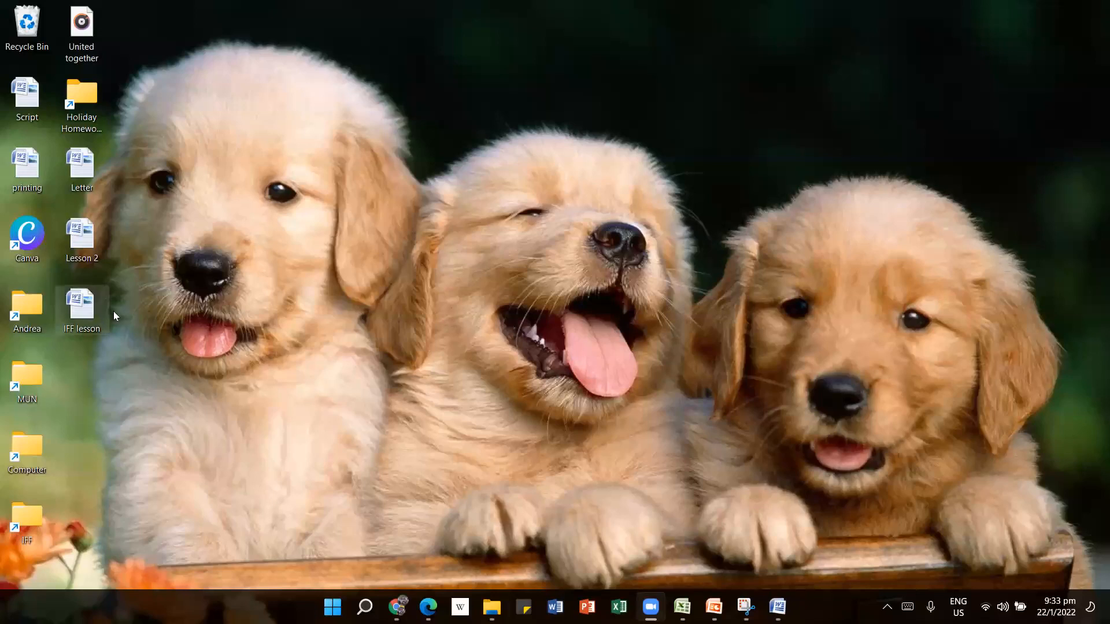
# - Open the IFF lesson file from the desktop, close it, and bring back the Lesson 2 window
pyautogui.doubleClick(81, 305)
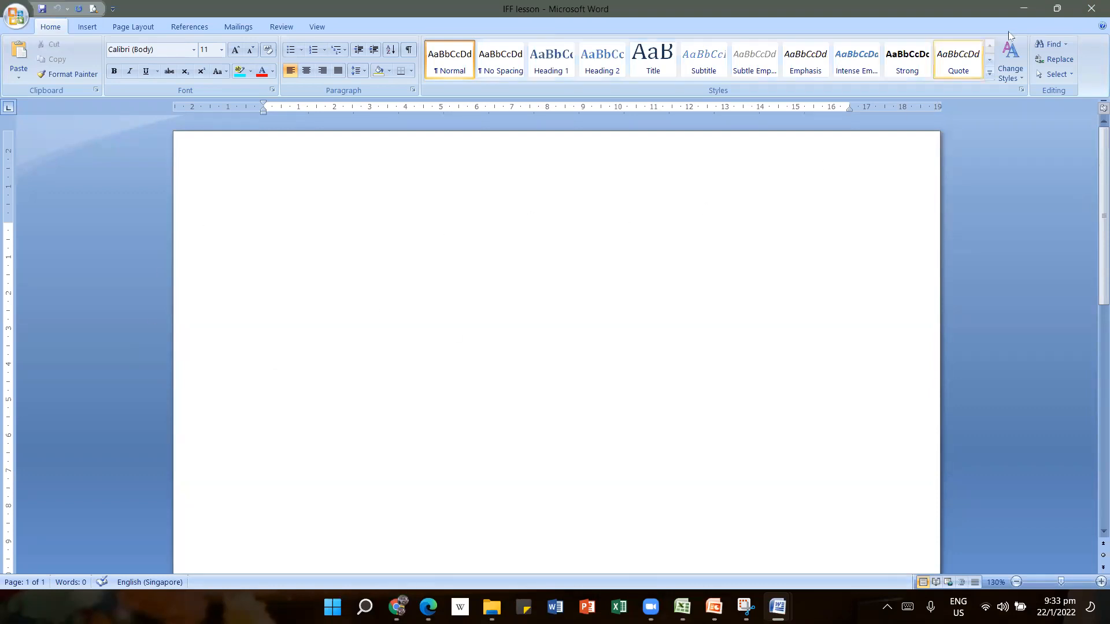
pyautogui.click(1093, 6)
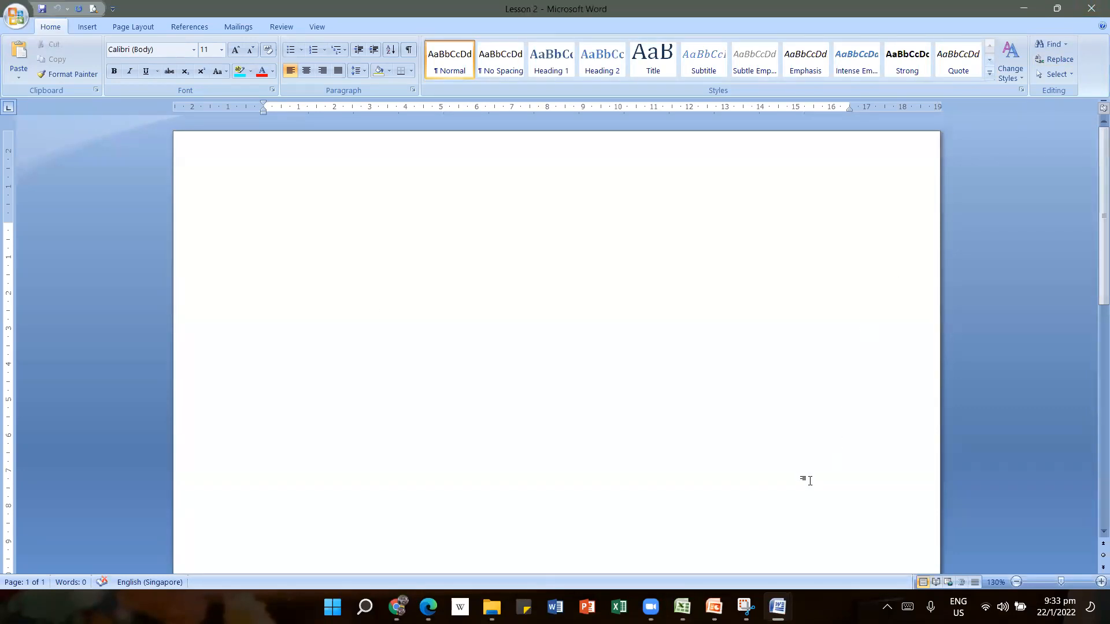
pyautogui.moveTo(778, 605)
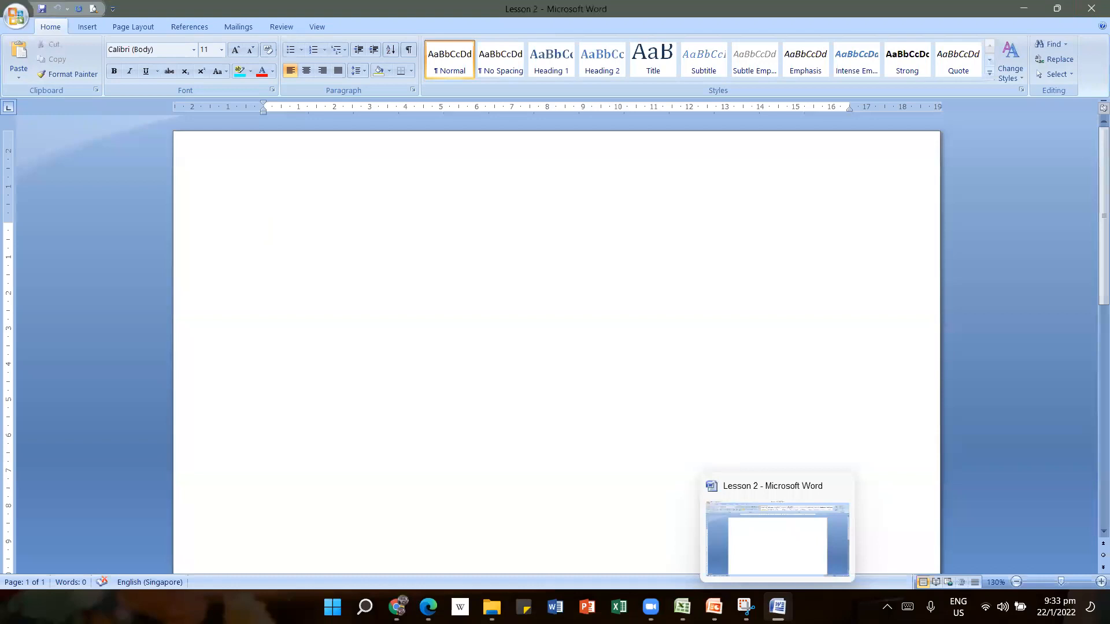
pyautogui.click(778, 606)
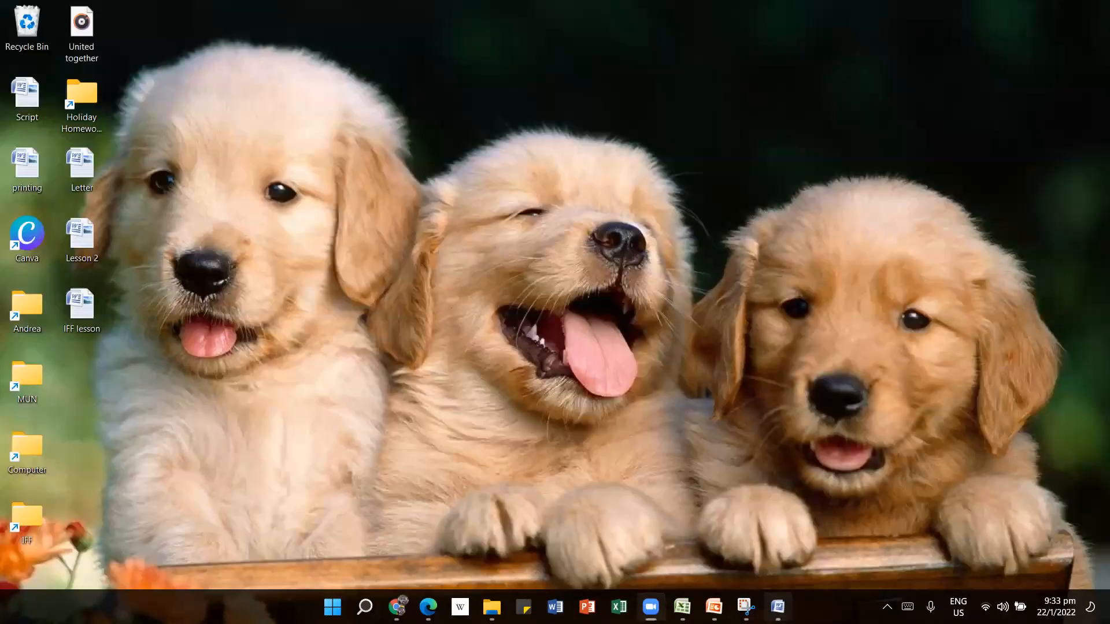
pyautogui.click(778, 605)
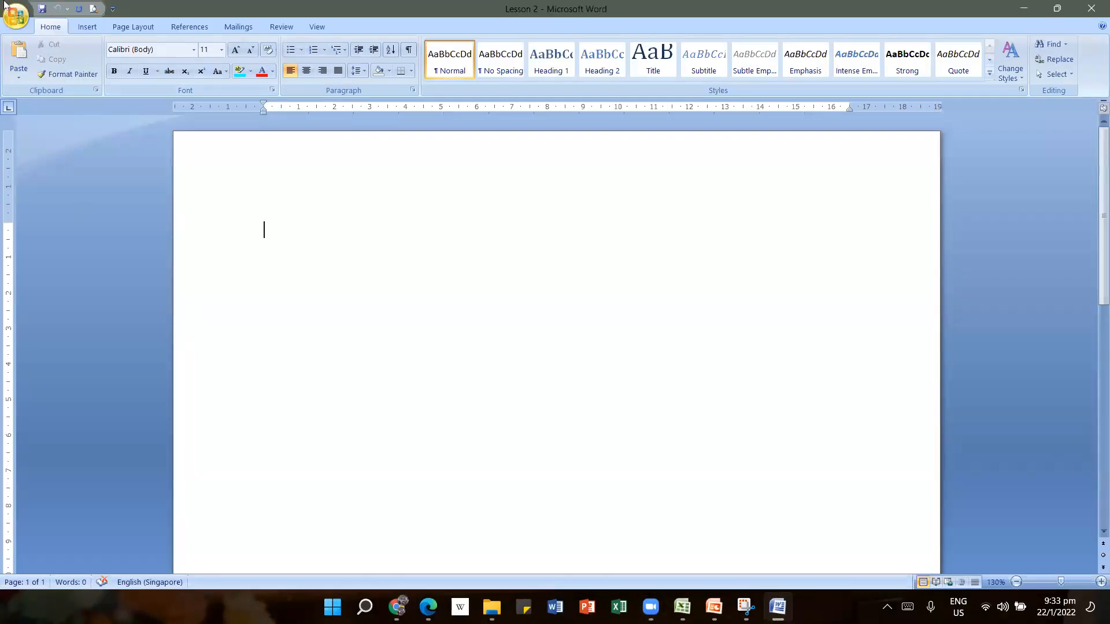
# - Open the IFF lesson document from the Desktop folder using Word's Open command
pyautogui.click(15, 16)
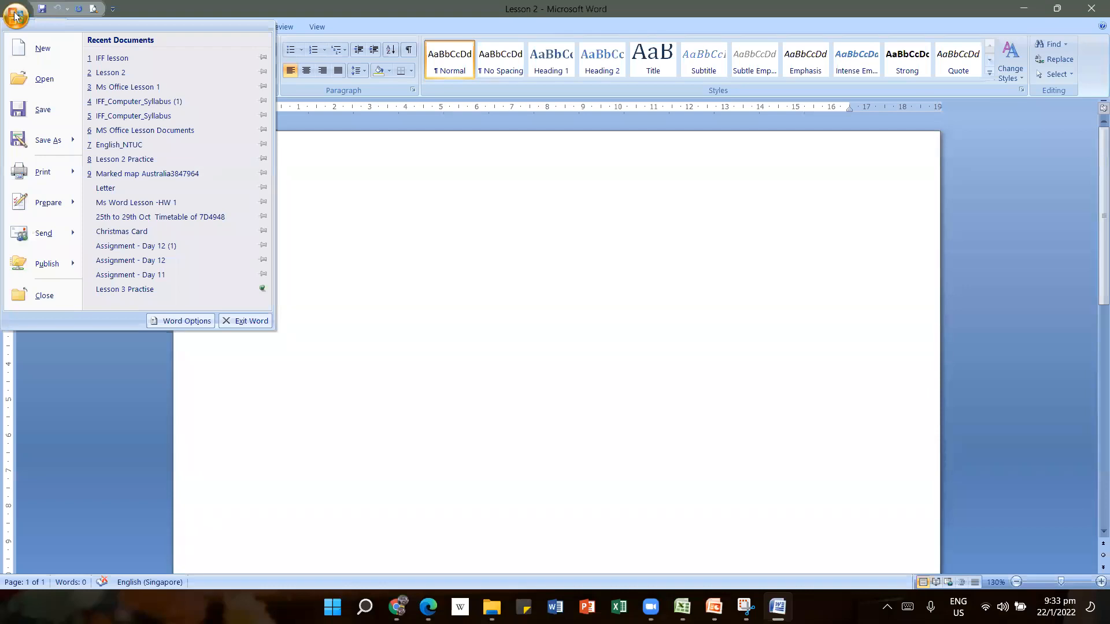
pyautogui.click(36, 79)
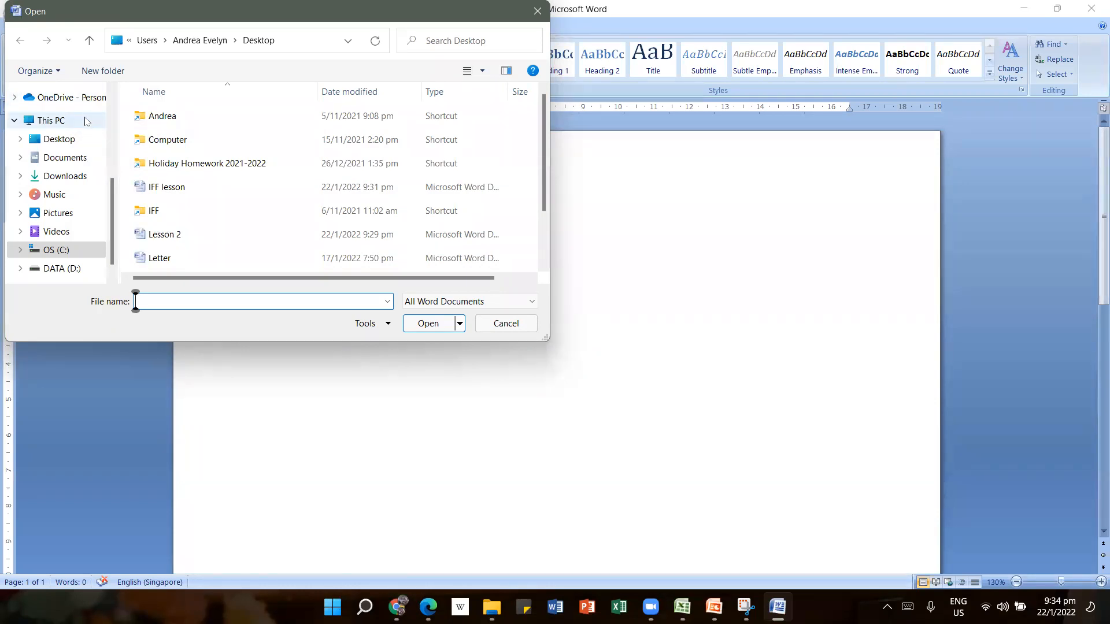
pyautogui.click(63, 139)
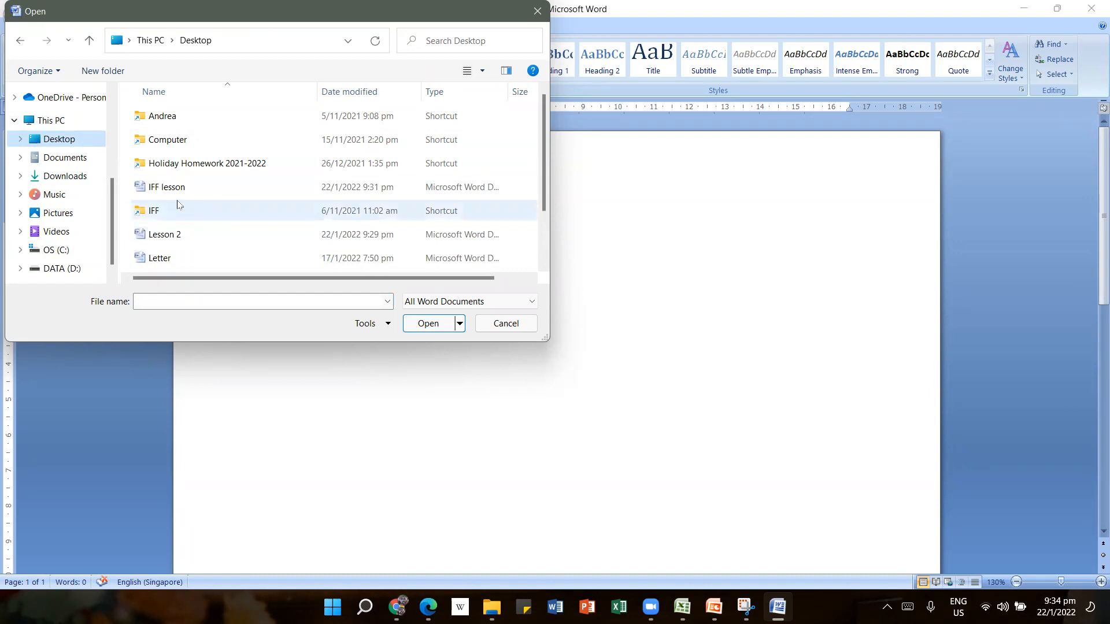
pyautogui.click(157, 185)
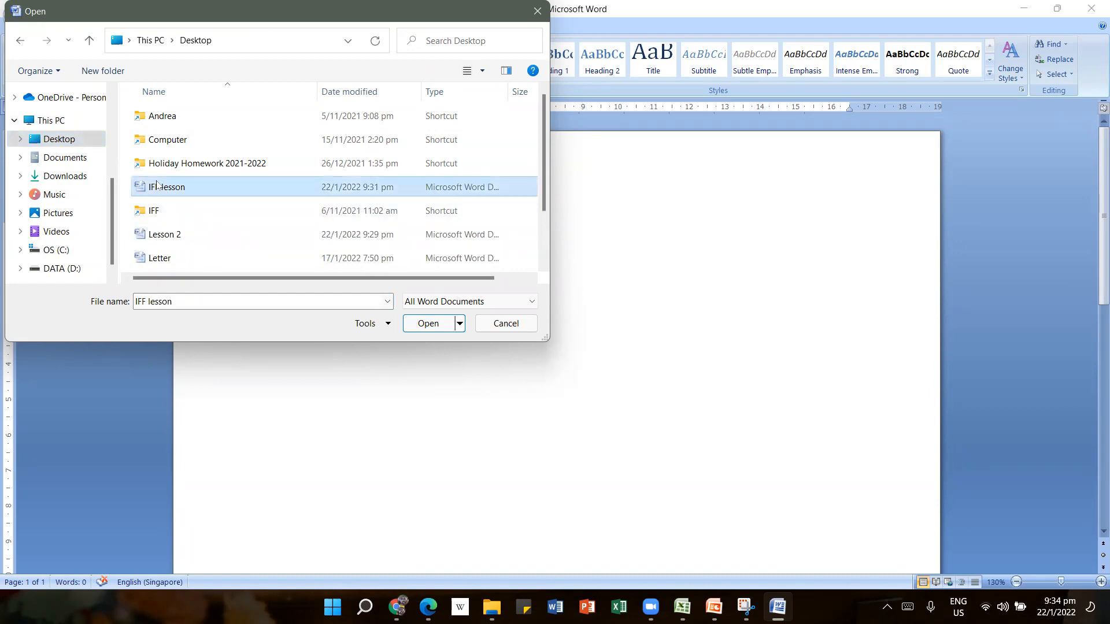
pyautogui.click(425, 322)
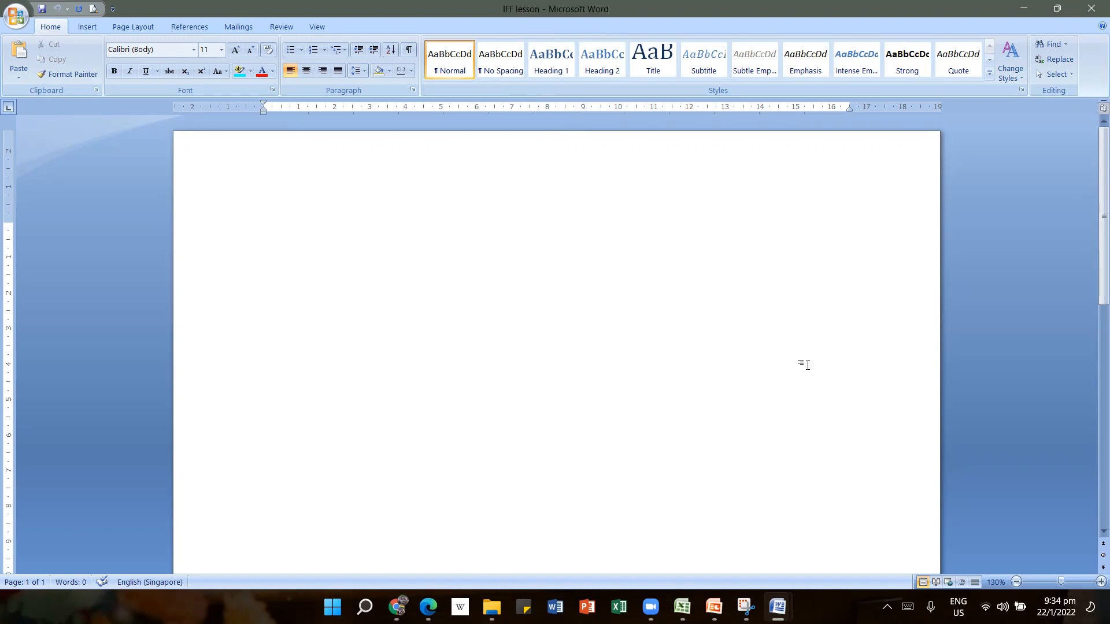
# - Preview the open Word documents and switch from the IFF lesson document to Lesson 2
pyautogui.moveTo(779, 605)
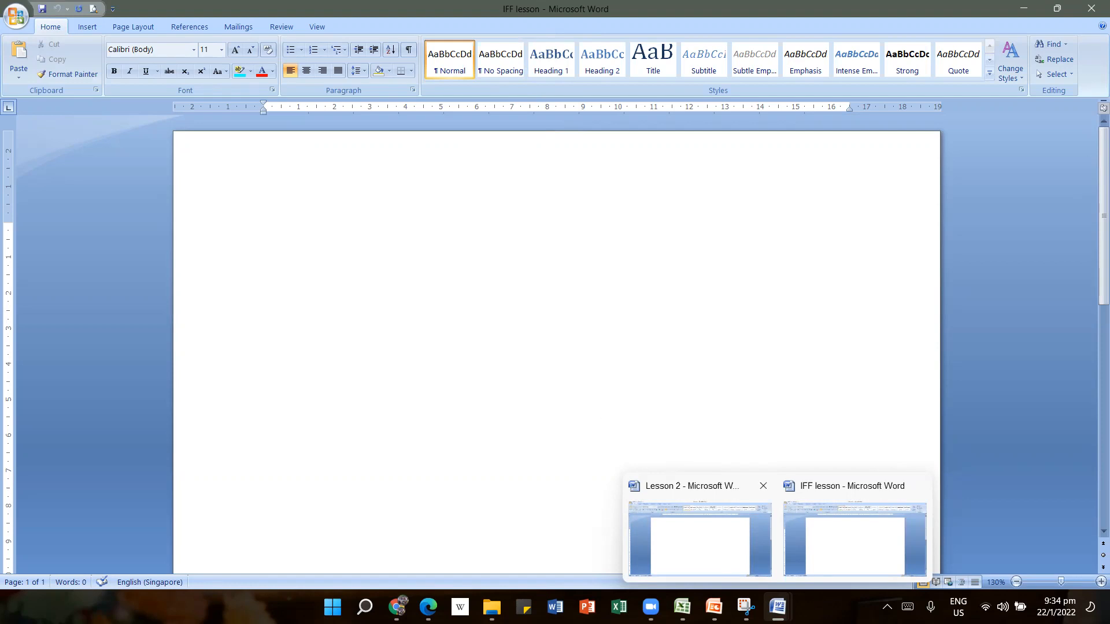
pyautogui.click(601, 412)
pyautogui.moveTo(777, 607)
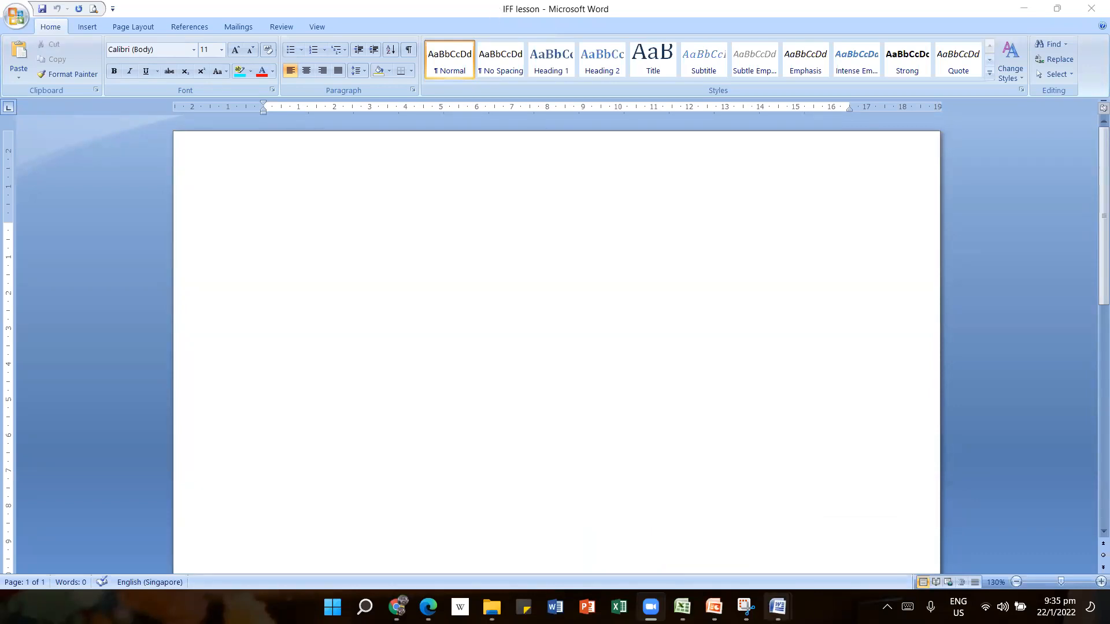
pyautogui.click(695, 518)
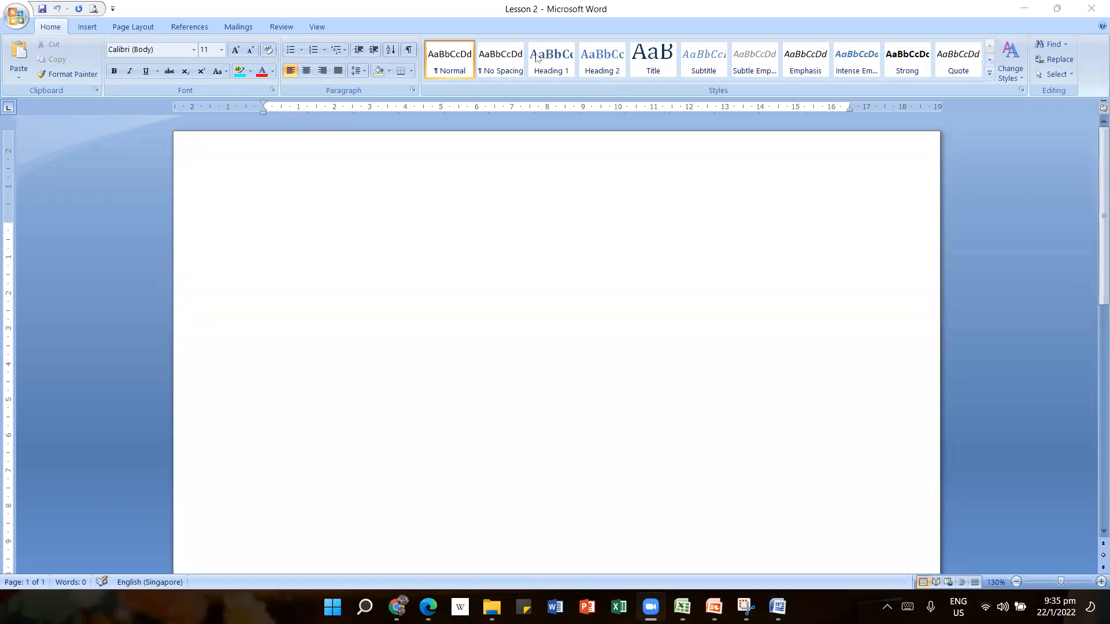
# - Cycle through the thumbnails of all open windows and switch to the IFF lesson document
pyautogui.hotkey('alt', 'Tab')
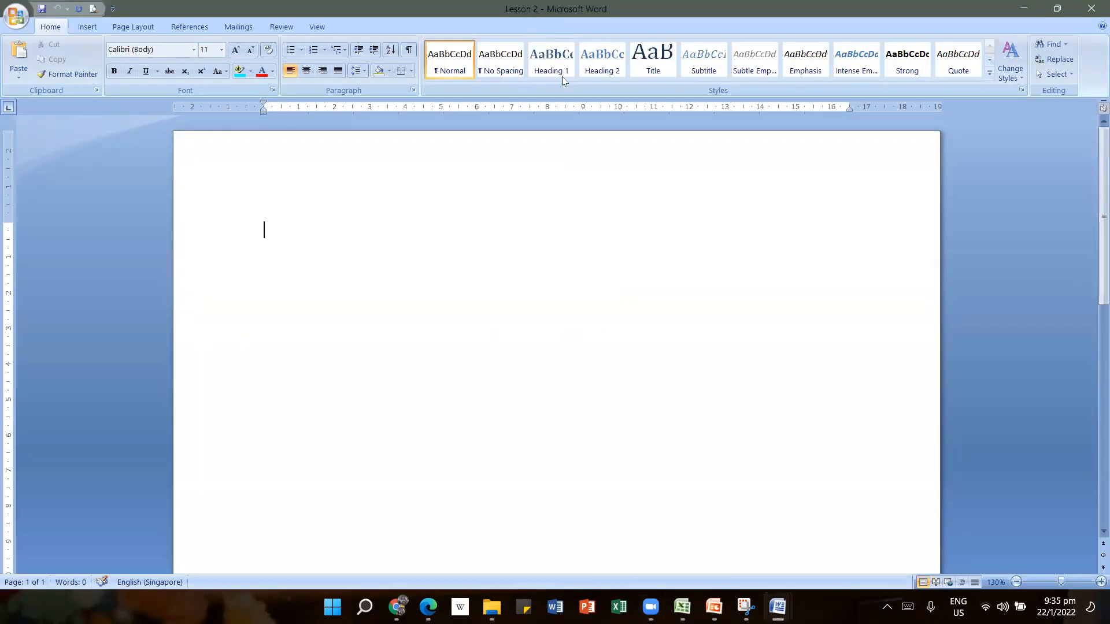
pyautogui.hotkey('alt', 'Tab')
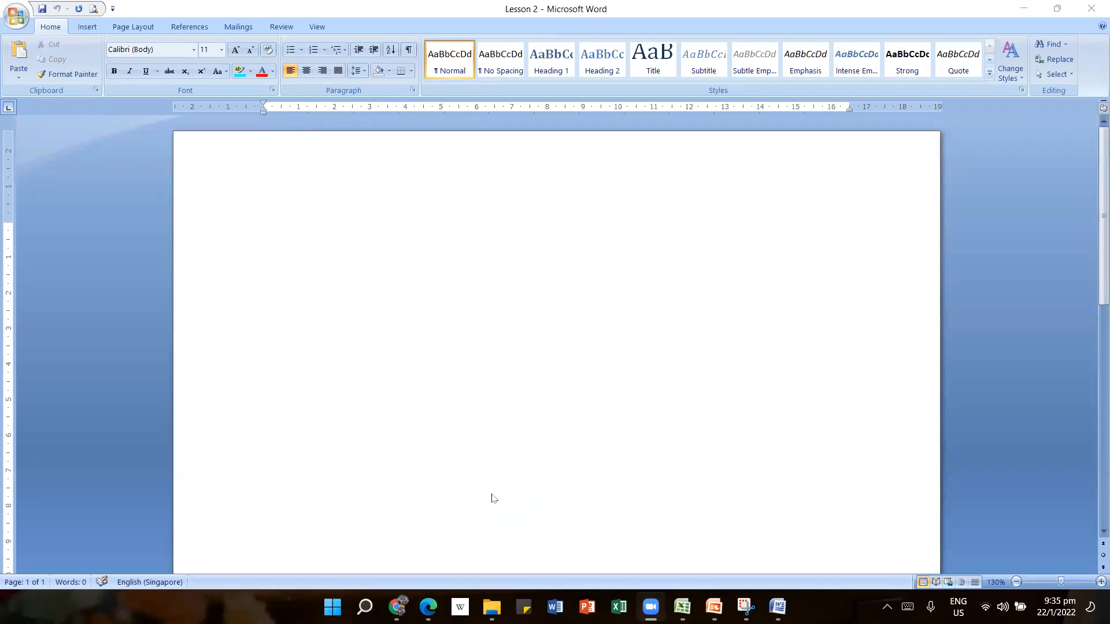
pyautogui.hotkey('alt', 'Tab')
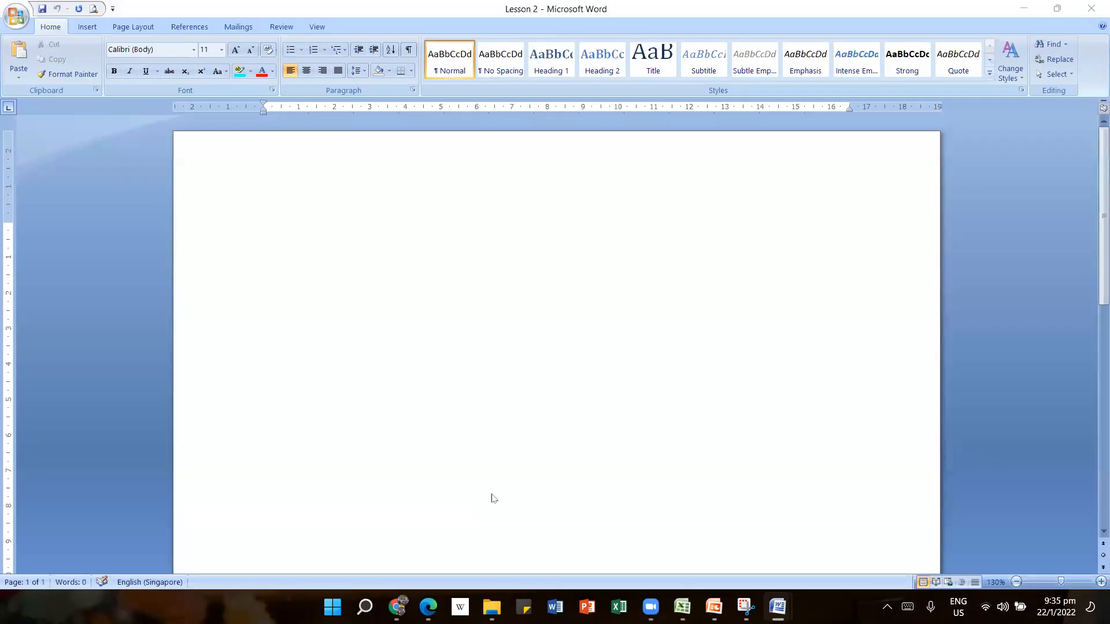
pyautogui.hotkey('alt', 'Tab')
pyautogui.hotkey('alt', 'Tab')
pyautogui.hotkey('alt', 'Tab')
pyautogui.hotkey('alt', 'Tab')
pyautogui.hotkey('alt', 'Tab')
pyautogui.hotkey('alt', 'Tab')
pyautogui.hotkey('alt', 'Tab')
pyautogui.hotkey('alt', 'Tab')
pyautogui.hotkey('alt', 'Tab')
pyautogui.hotkey('alt', 'Tab')
pyautogui.hotkey('alt', 'Tab')
pyautogui.hotkey('alt', 'Tab')
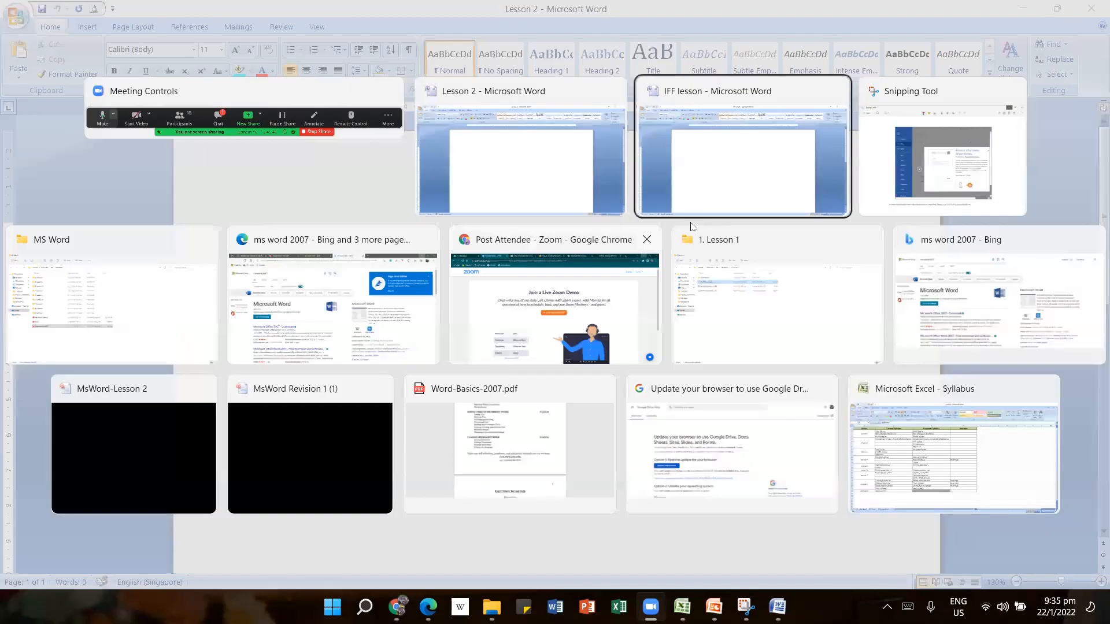
pyautogui.click(773, 162)
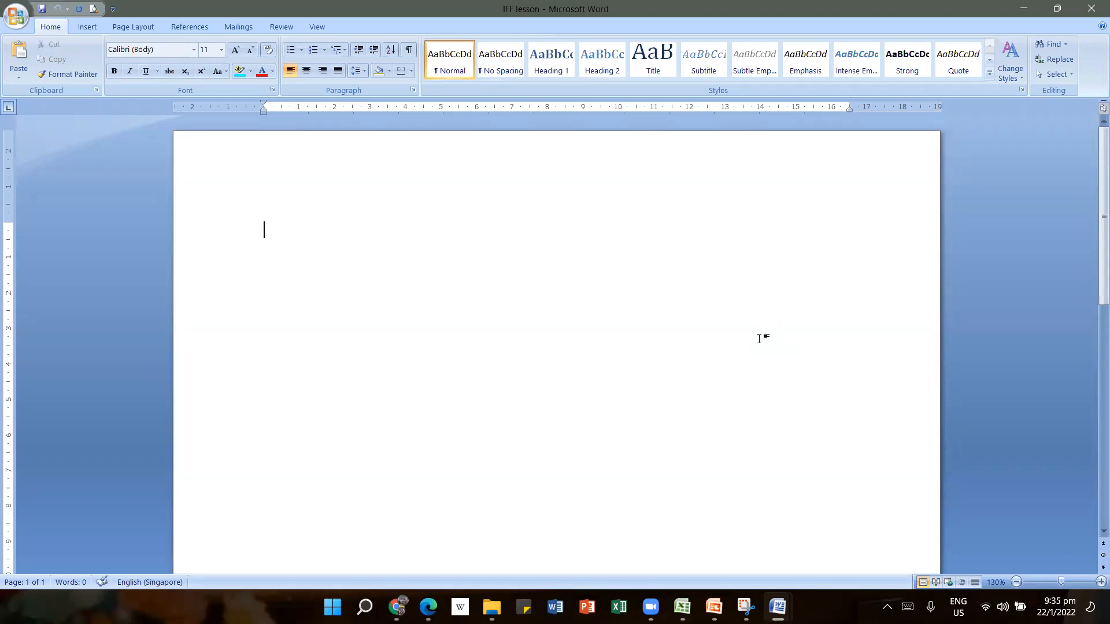
# - Switch to the Lesson 2 document and back to the IFF lesson document using Word's window previews
pyautogui.moveTo(779, 606)
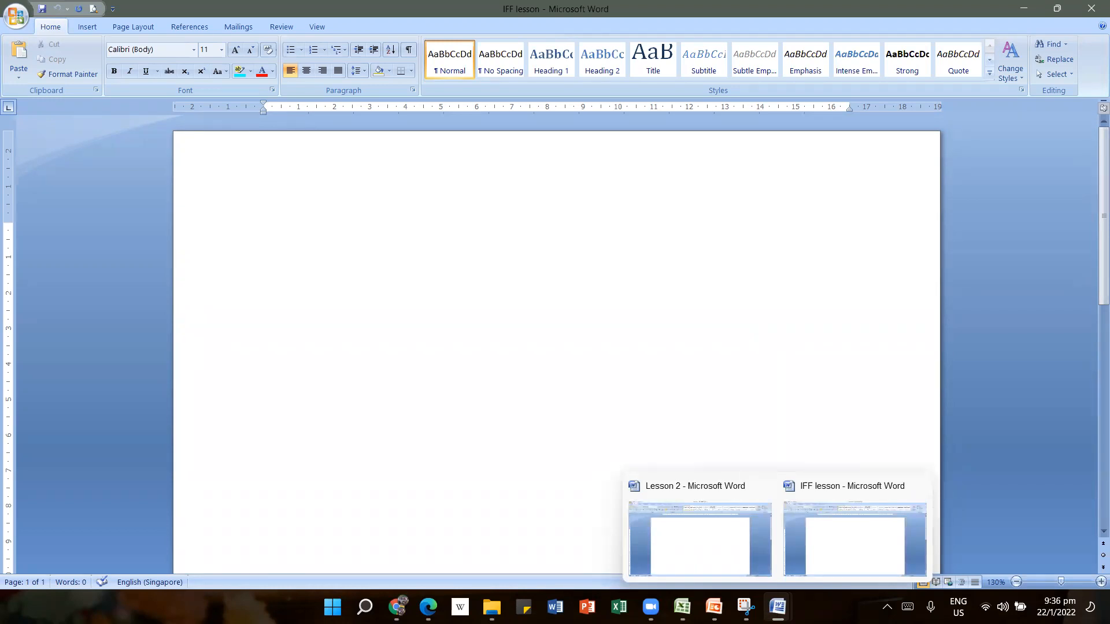
pyautogui.click(700, 538)
pyautogui.click(844, 537)
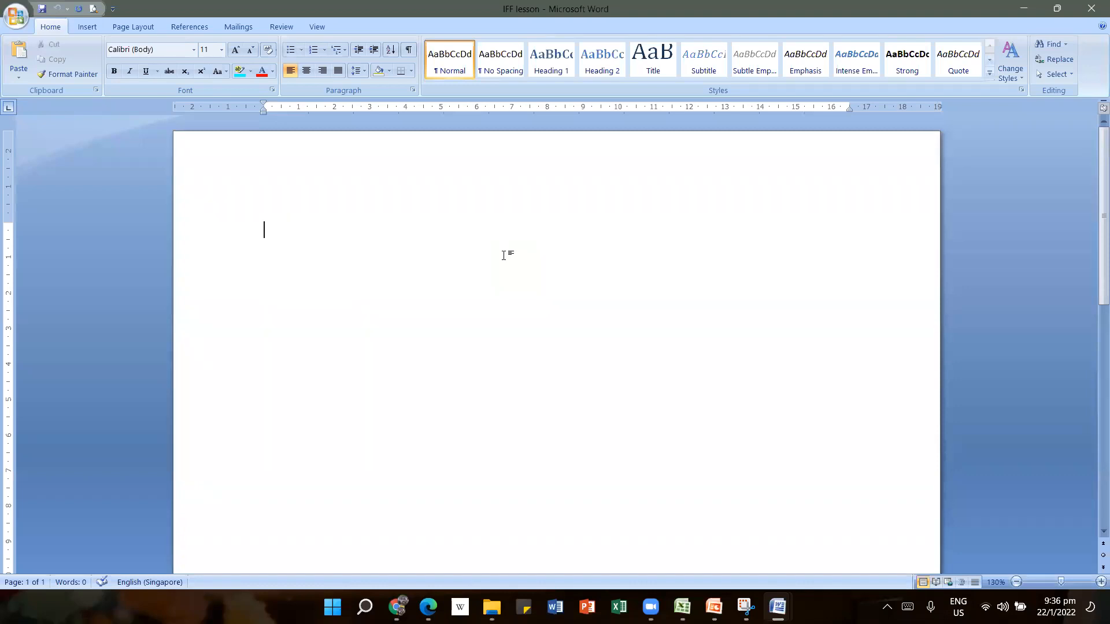
# - Cycle through all open windows and bring the Lesson 2 Word document to the front
pyautogui.hotkey('alt', 'Tab')
pyautogui.hotkey('alt', 'Tab')
pyautogui.hotkey('alt', 'Tab')
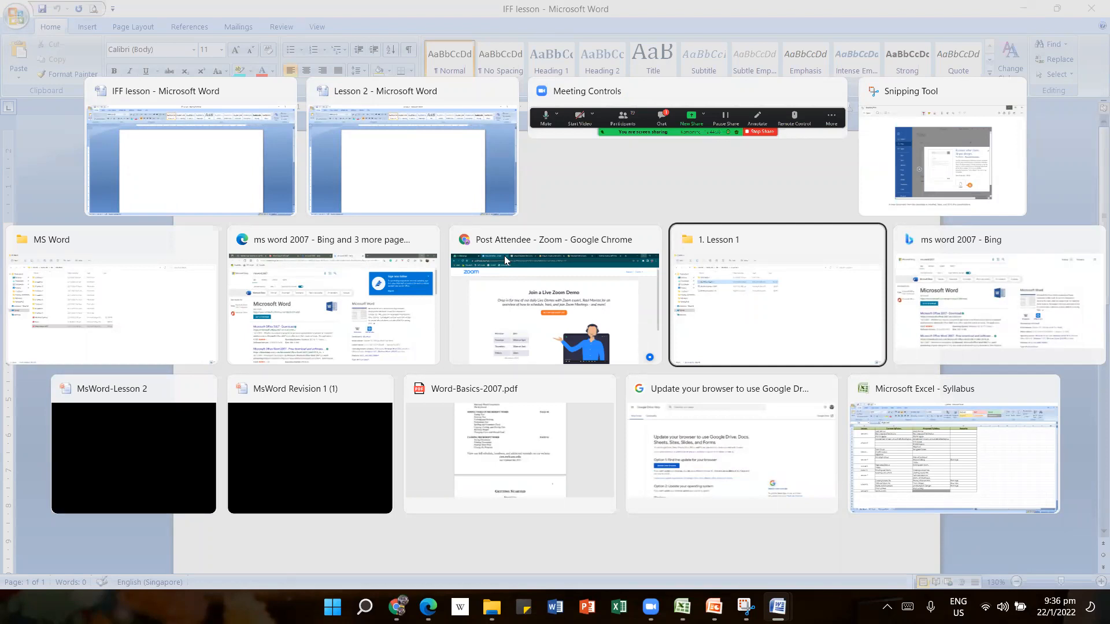
pyautogui.hotkey('alt', 'Tab')
pyautogui.hotkey('alt', 'Tab')
pyautogui.hotkey('alt', 'Tab')
pyautogui.hotkey('alt', 'Tab')
pyautogui.hotkey('alt', 'Tab')
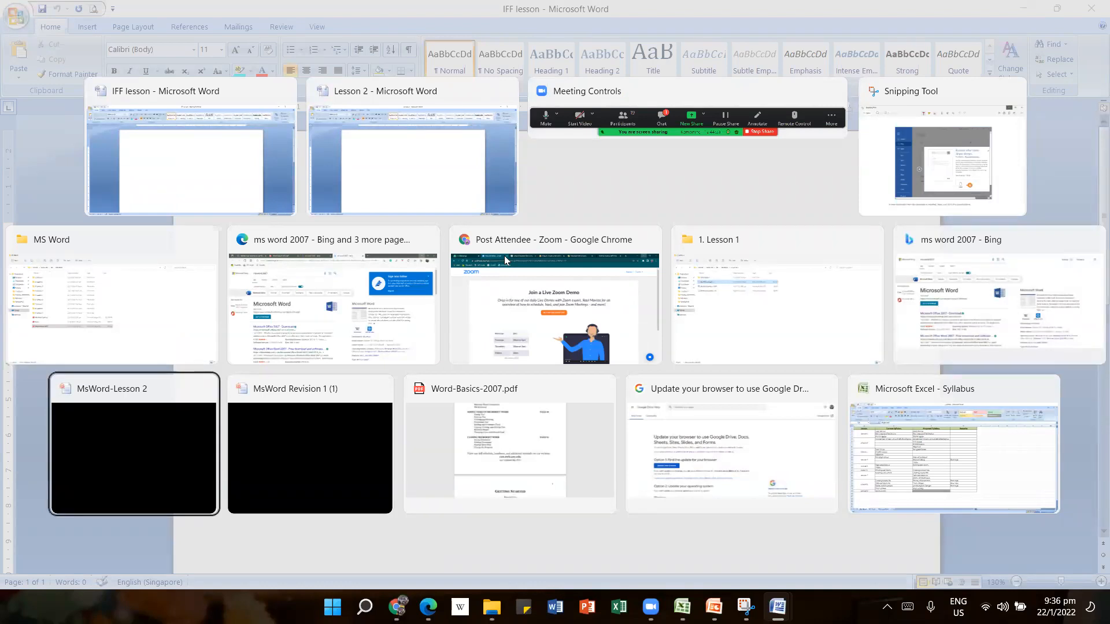
pyautogui.hotkey('alt', 'Tab')
pyautogui.hotkey('alt', 'Tab')
pyautogui.hotkey('alt', 'Tab')
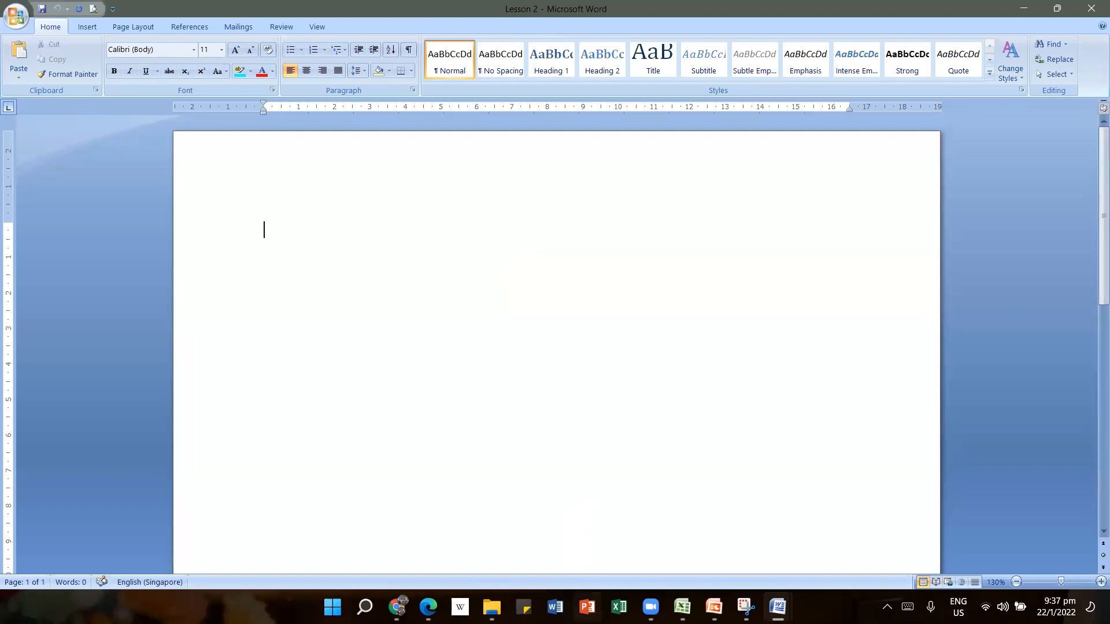
# - Review the Getting Started topics in the MsWord-Lesson 2 PowerPoint presentation and return to the Lesson 2 Word document
pyautogui.click(657, 546)
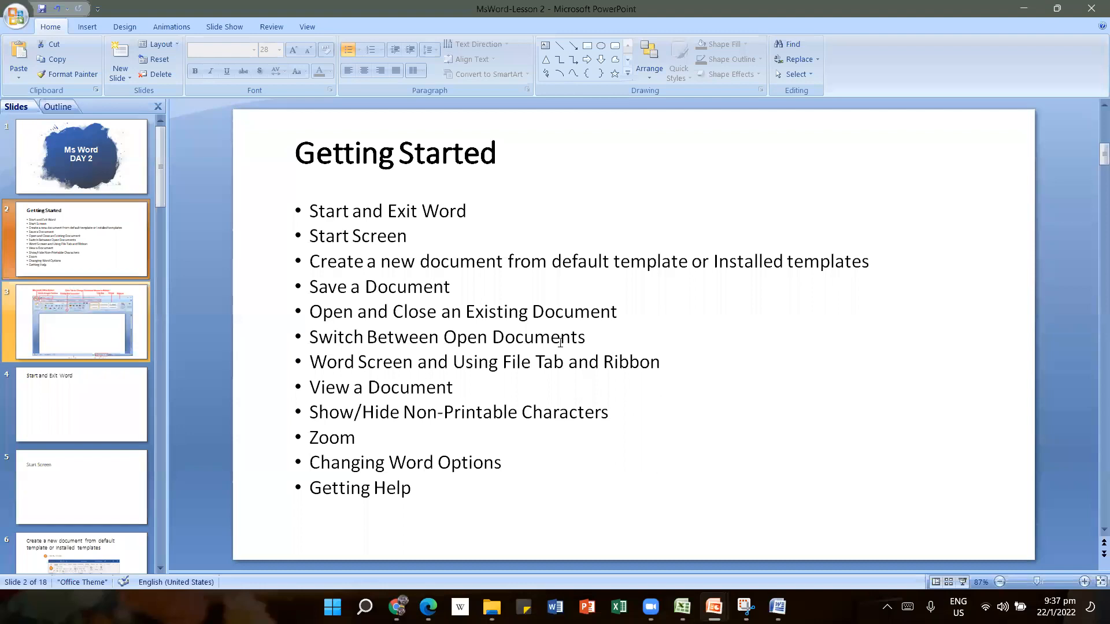
pyautogui.scroll(1, 560, 342)
pyautogui.click(120, 282)
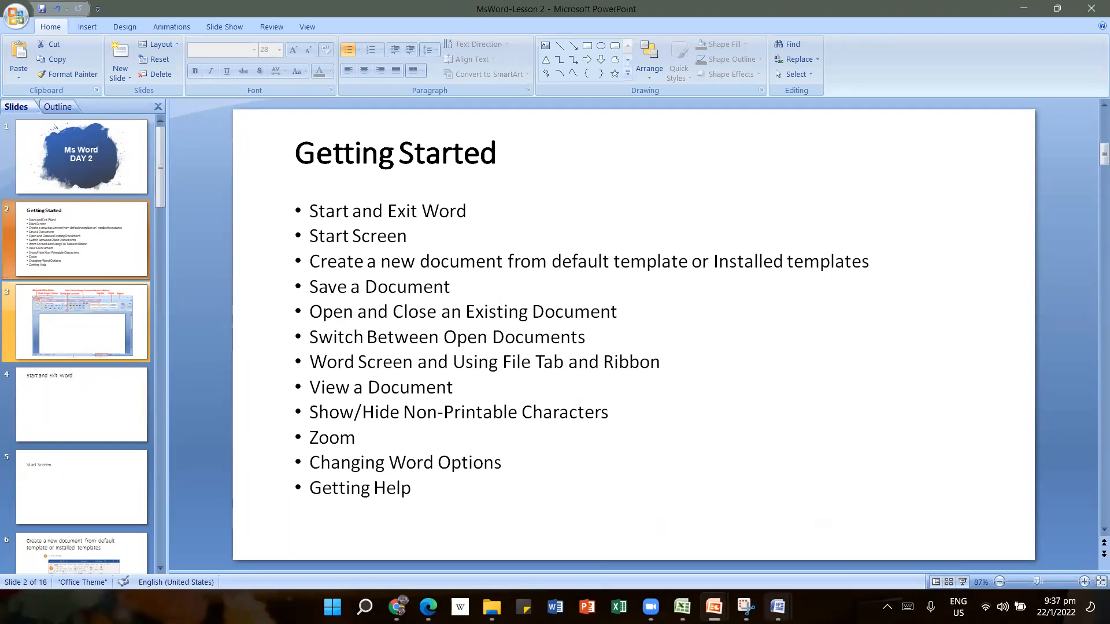
pyautogui.moveTo(778, 606)
pyautogui.click(713, 547)
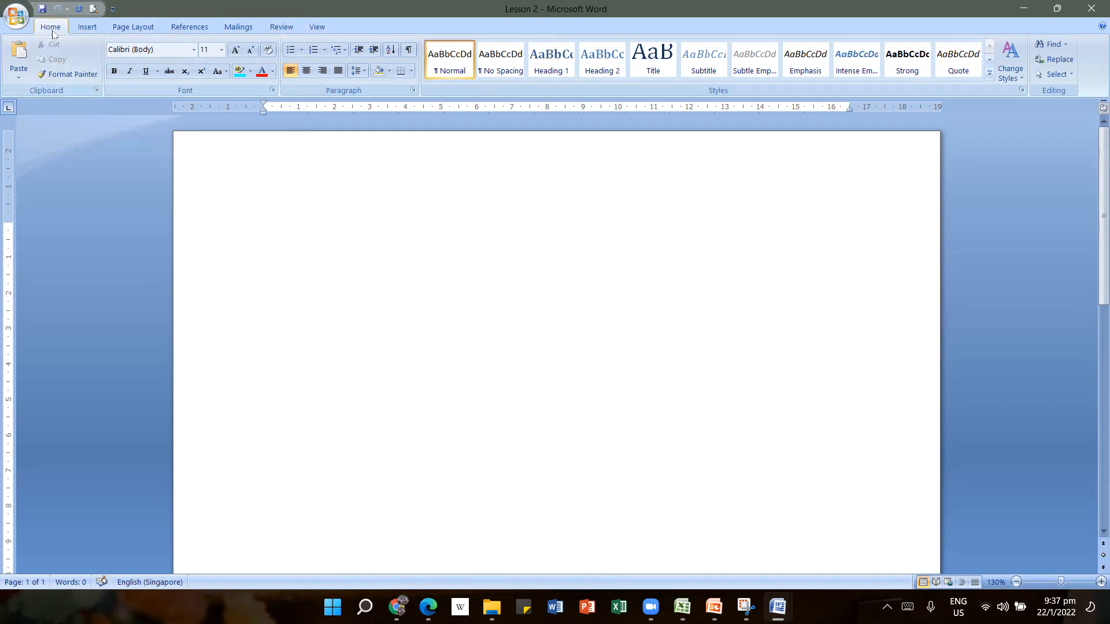
# - Examine the ribbon's Insert, Page Layout, References, Mailings, Review and View command sets and return to the Home commands
pyautogui.click(79, 30)
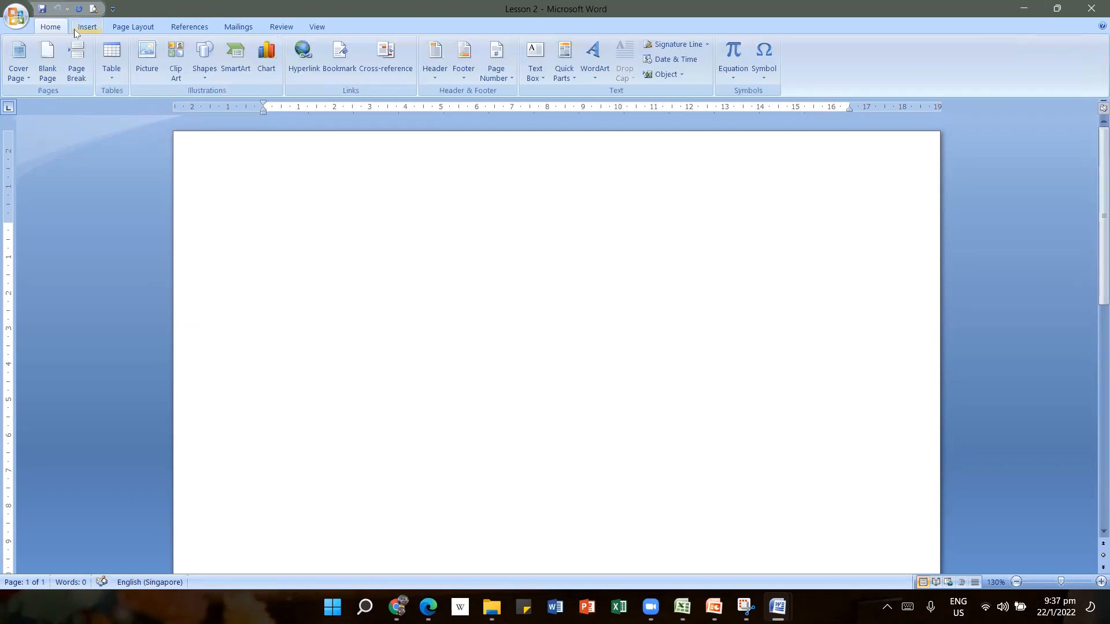
pyautogui.click(130, 30)
pyautogui.click(186, 30)
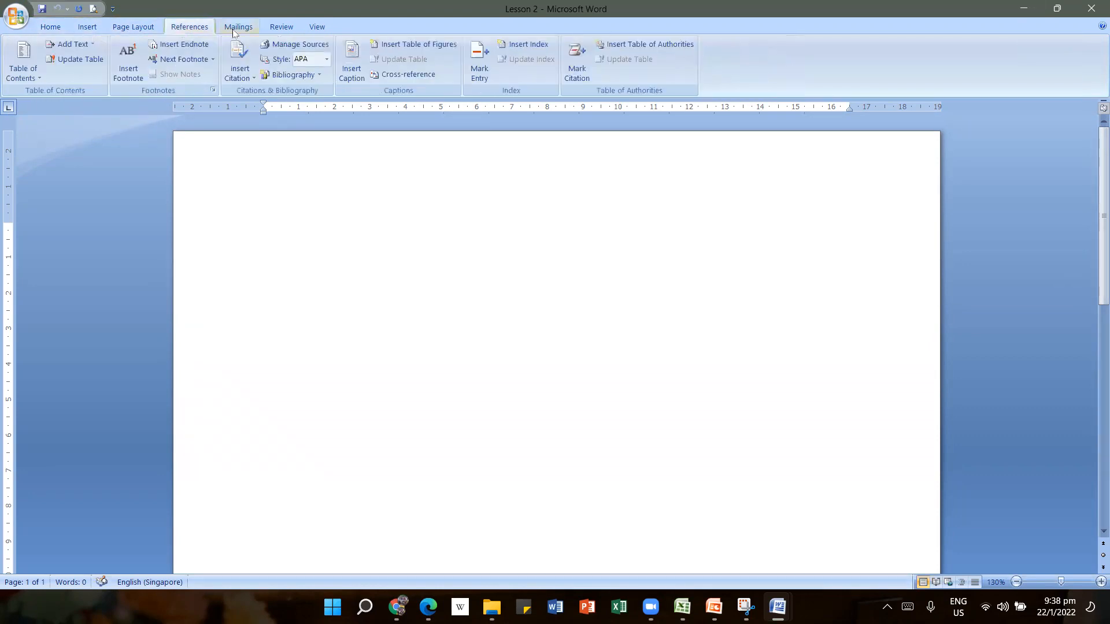
pyautogui.click(241, 29)
pyautogui.click(282, 29)
pyautogui.click(317, 30)
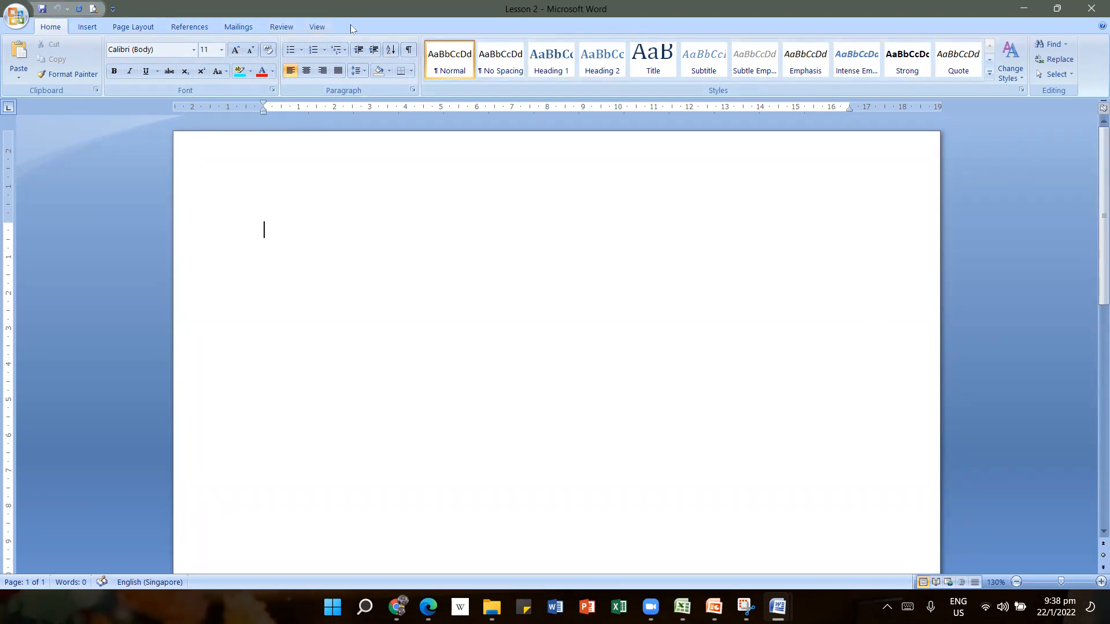
pyautogui.click(96, 29)
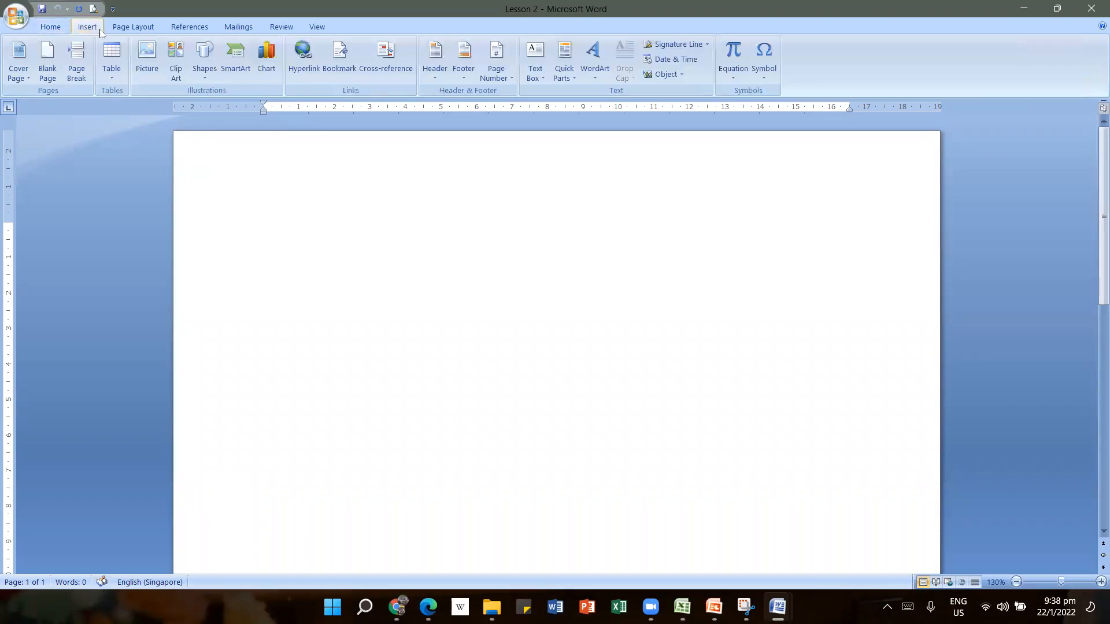
pyautogui.click(144, 26)
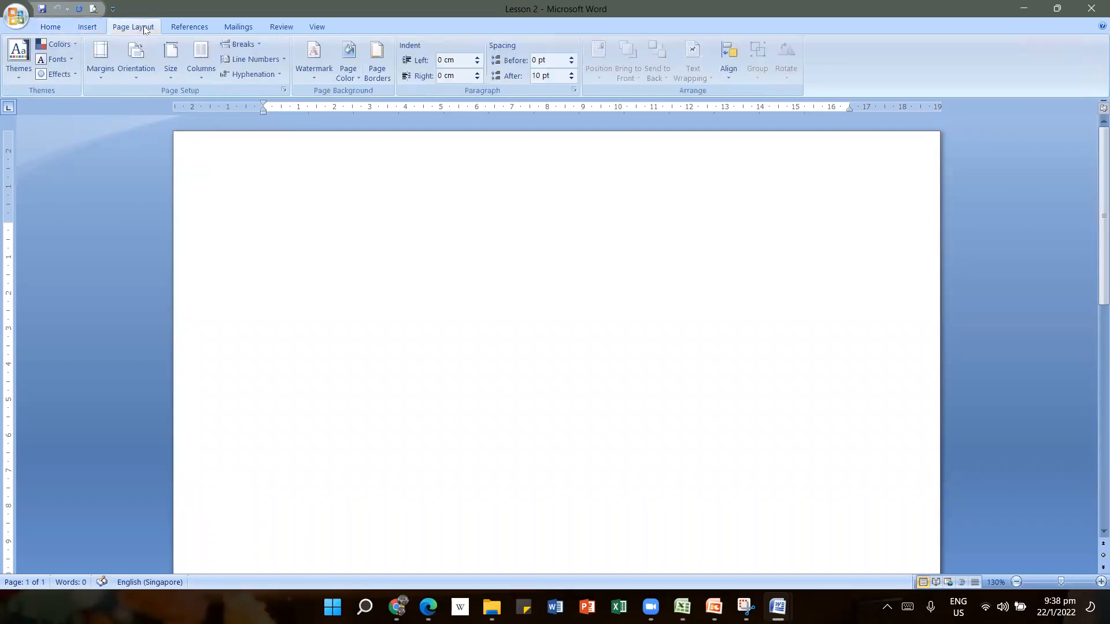
pyautogui.click(186, 29)
pyautogui.click(234, 29)
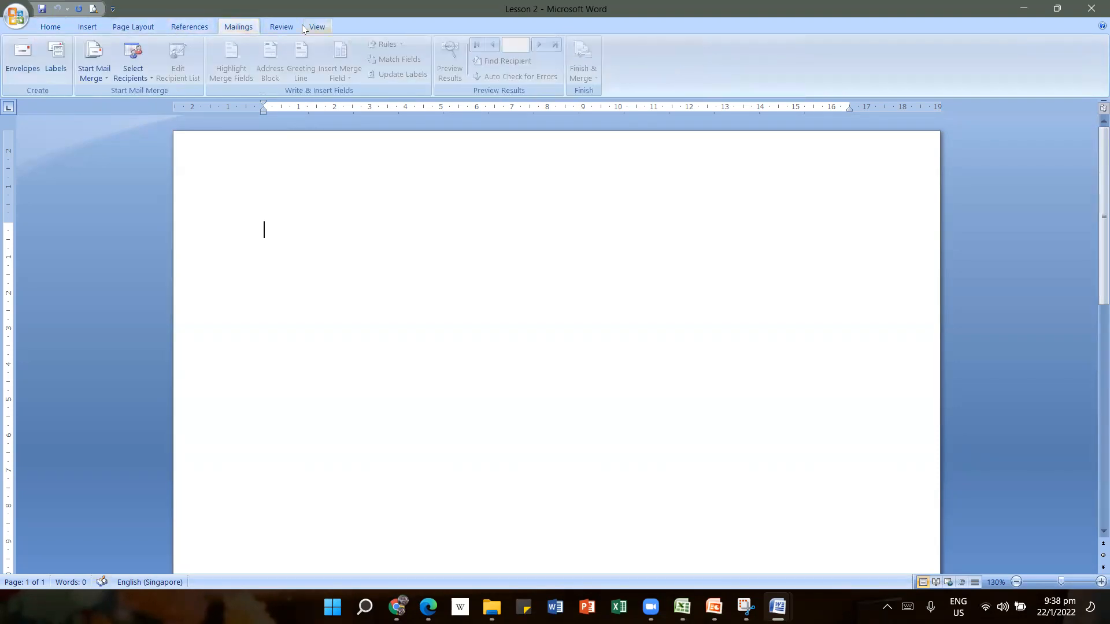
pyautogui.click(294, 27)
pyautogui.click(317, 26)
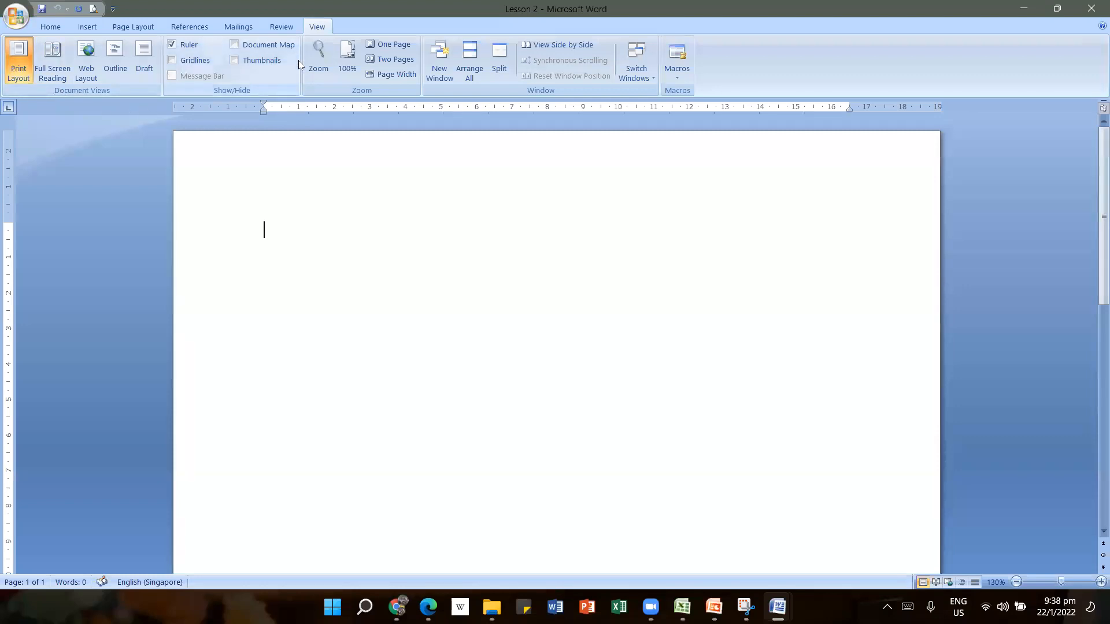
pyautogui.click(56, 30)
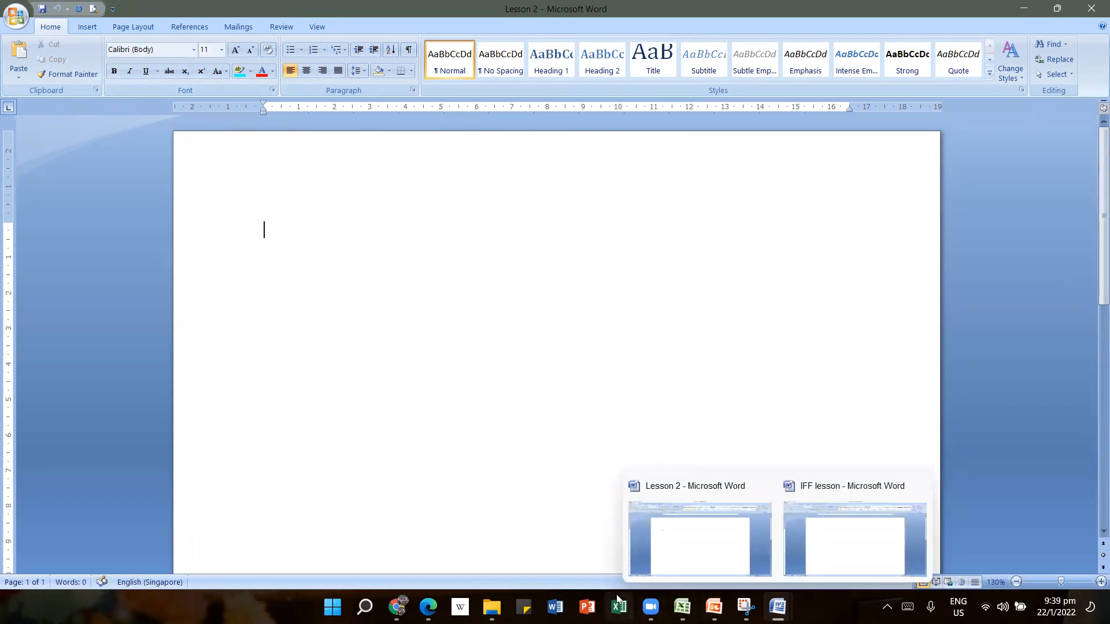
# - Check the topic list in the PowerPoint lesson slides again and switch back to the Lesson 2 Word document
pyautogui.moveTo(714, 607)
pyautogui.click(663, 568)
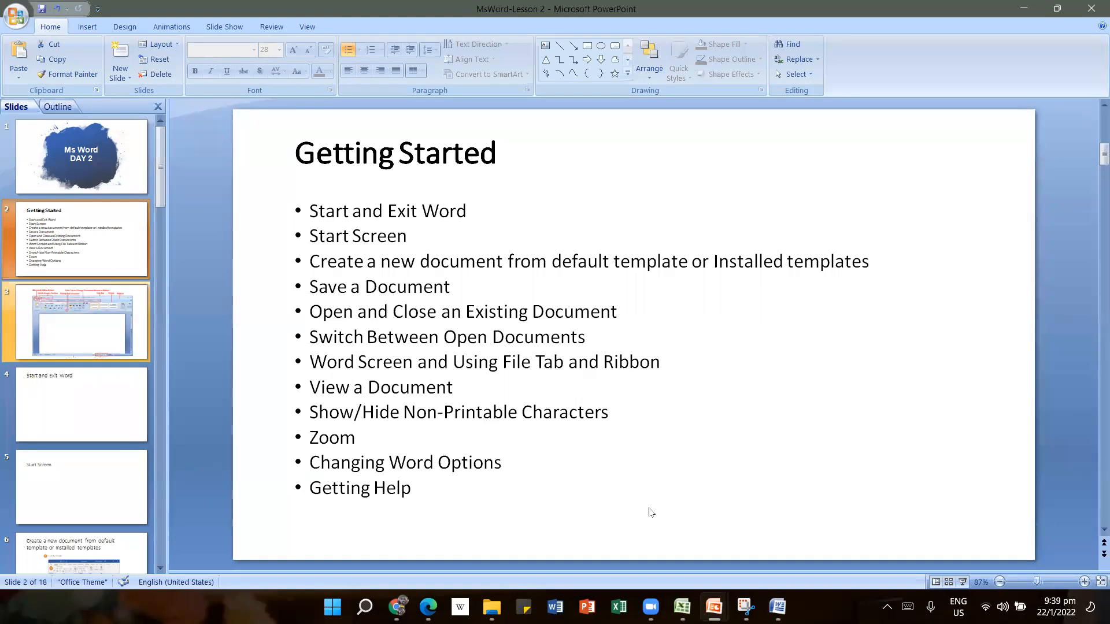
pyautogui.moveTo(777, 607)
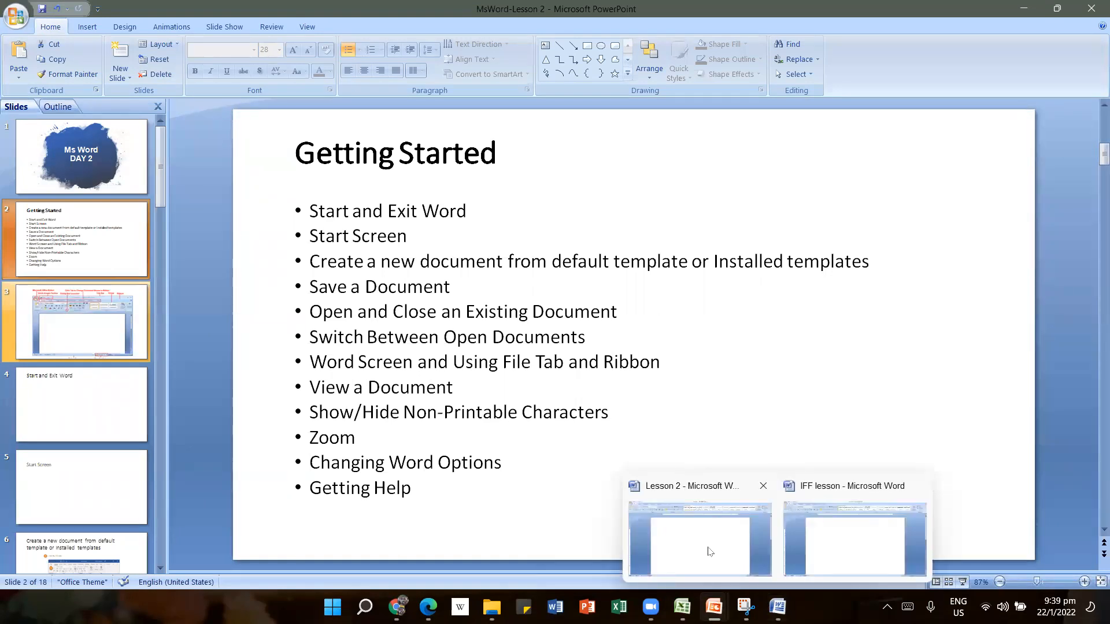
pyautogui.click(675, 504)
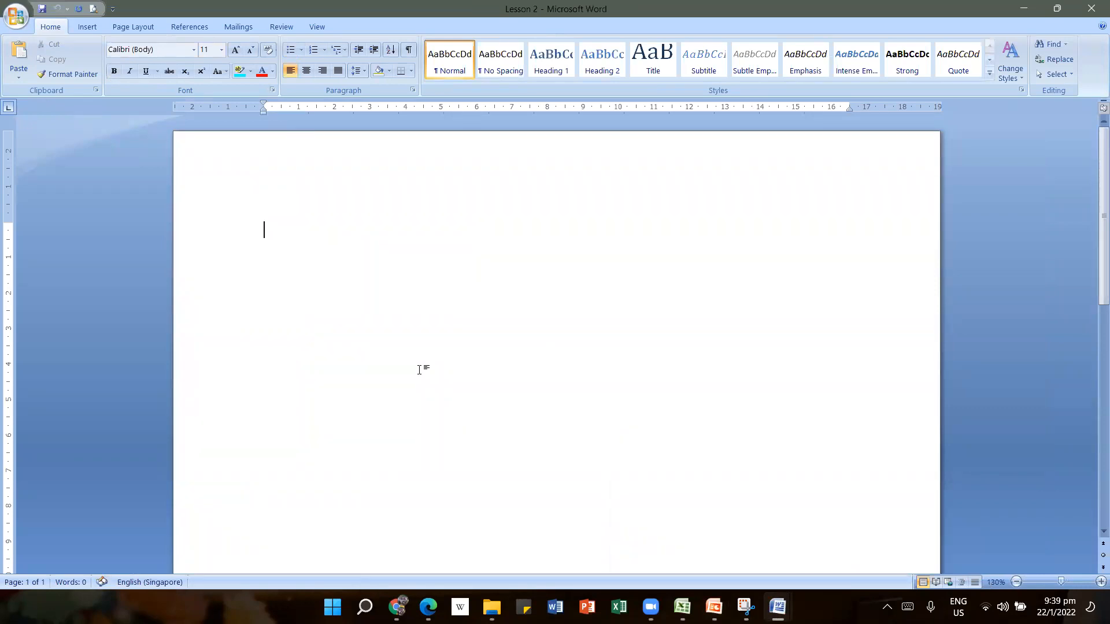
# - Write "This is the second class. It is a combined session." in the Lesson 2 document and start a new paragraph
pyautogui.write('This is the secon')
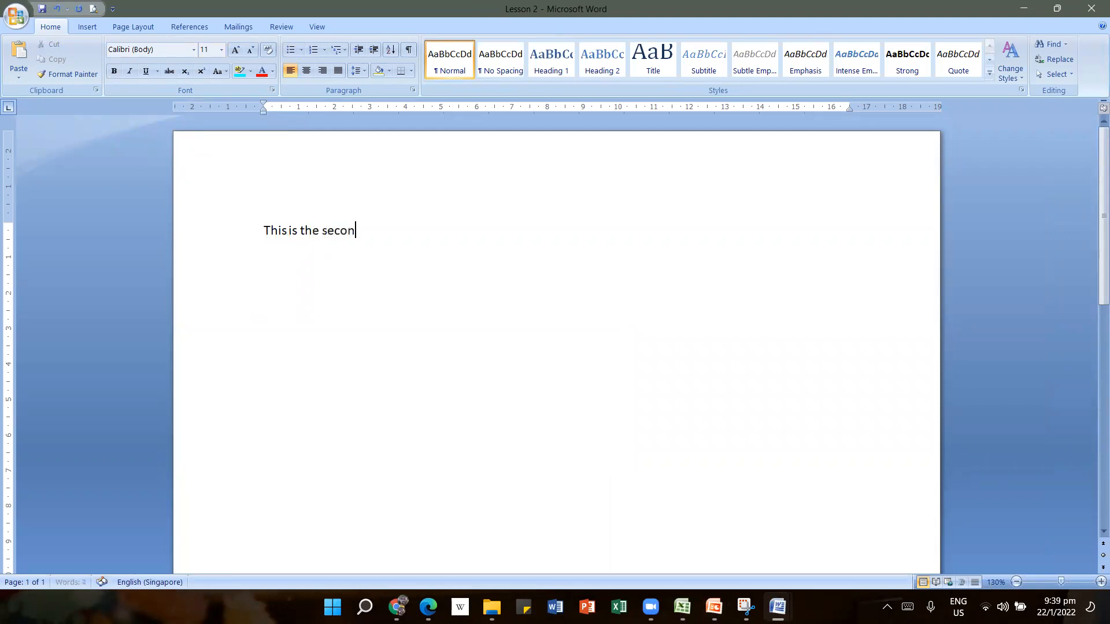
pyautogui.write('d calss')
pyautogui.press('BackSpace')
pyautogui.press('BackSpace')
pyautogui.press('BackSpace')
pyautogui.press('BackSpace')
pyautogui.press('BackSpace')
pyautogui.write('lass. It is a combined session.')
pyautogui.press('Return')
pyautogui.press('Return')
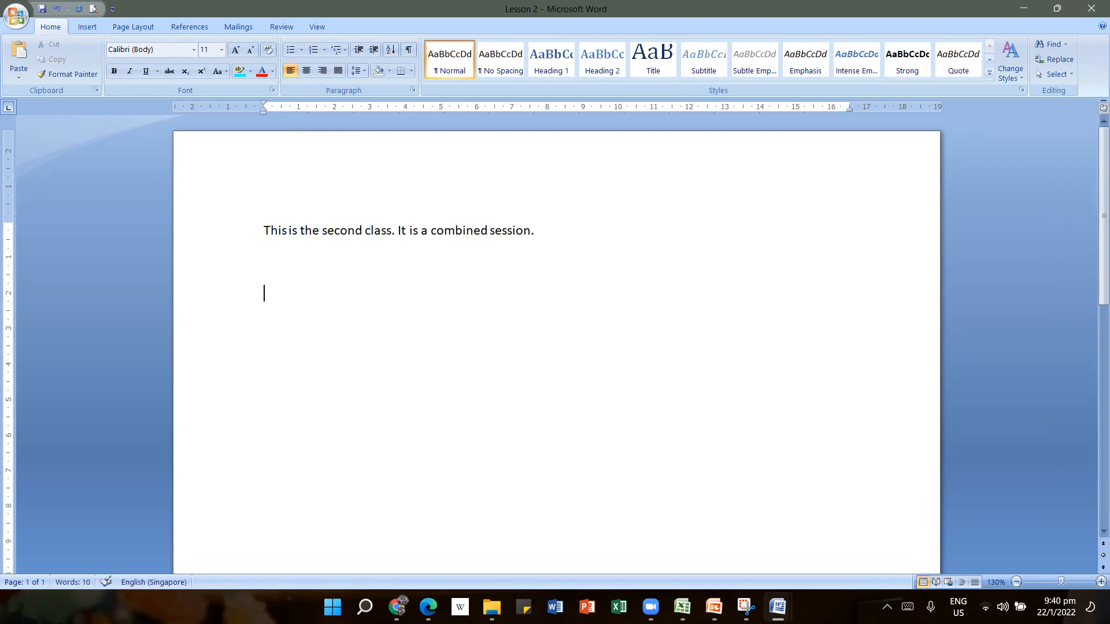
# - Add a second paragraph reading "Next week, we will have separate classes." and indent its first line
pyautogui.write('Next week, we w')
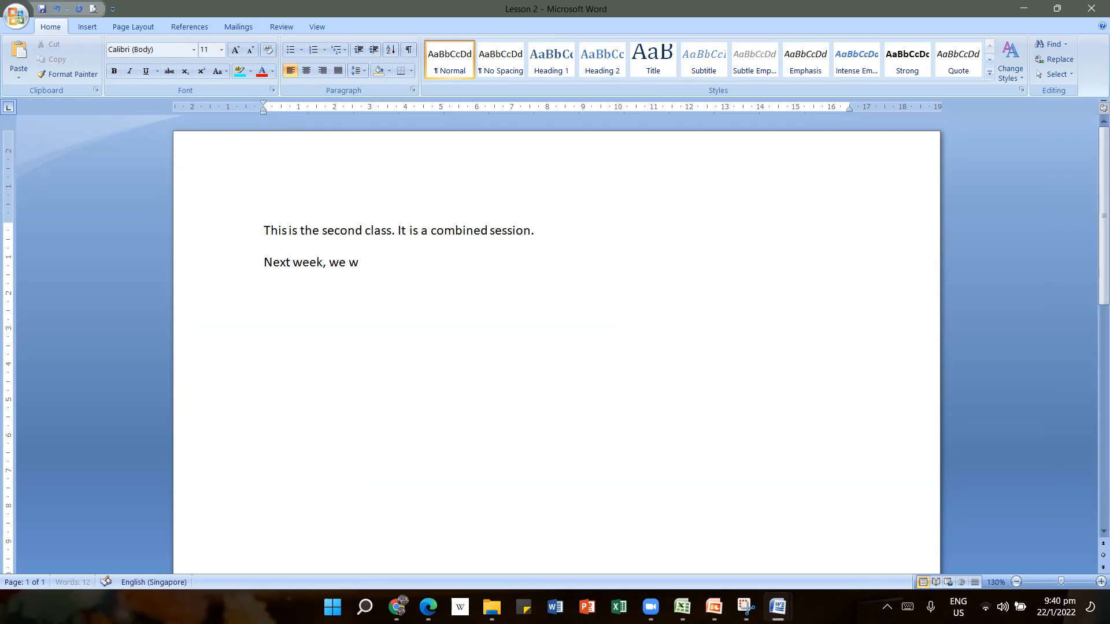
pyautogui.write('ill have separate classes.')
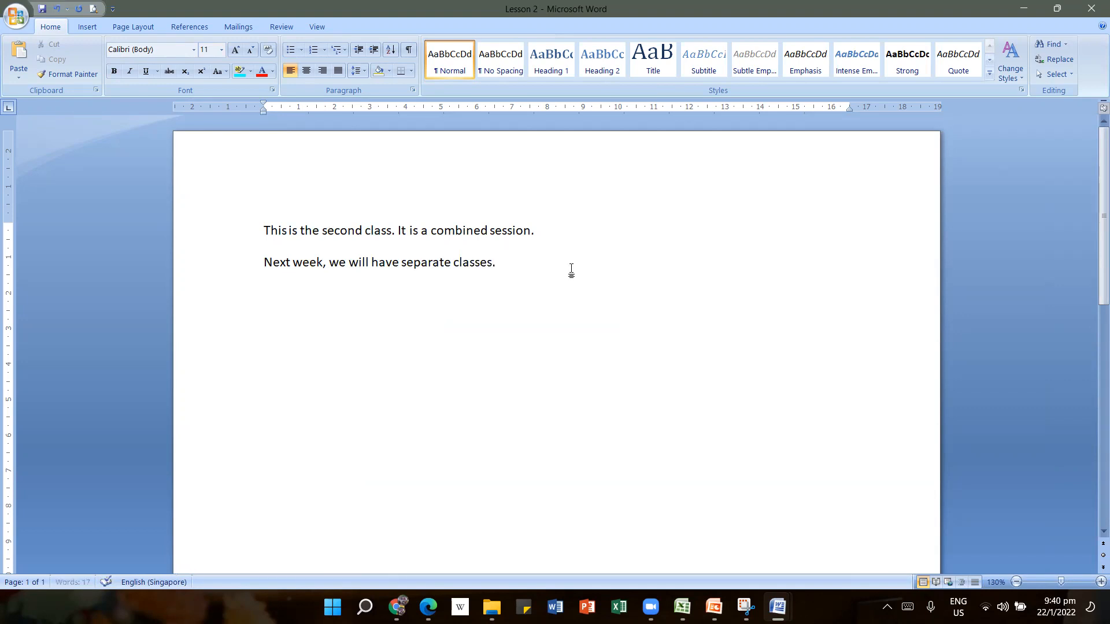
pyautogui.click(555, 233)
pyautogui.click(264, 262)
pyautogui.press('Tab')
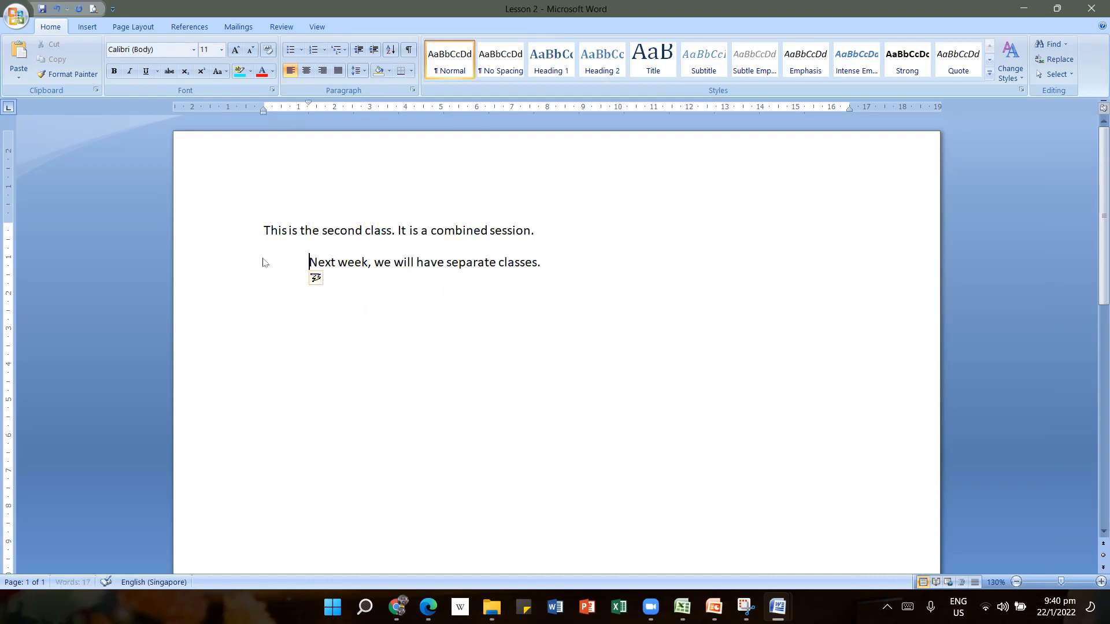
# - Show the non-printable characters and place the cursor in the second paragraph
pyautogui.hotkey('shift', 'Left')
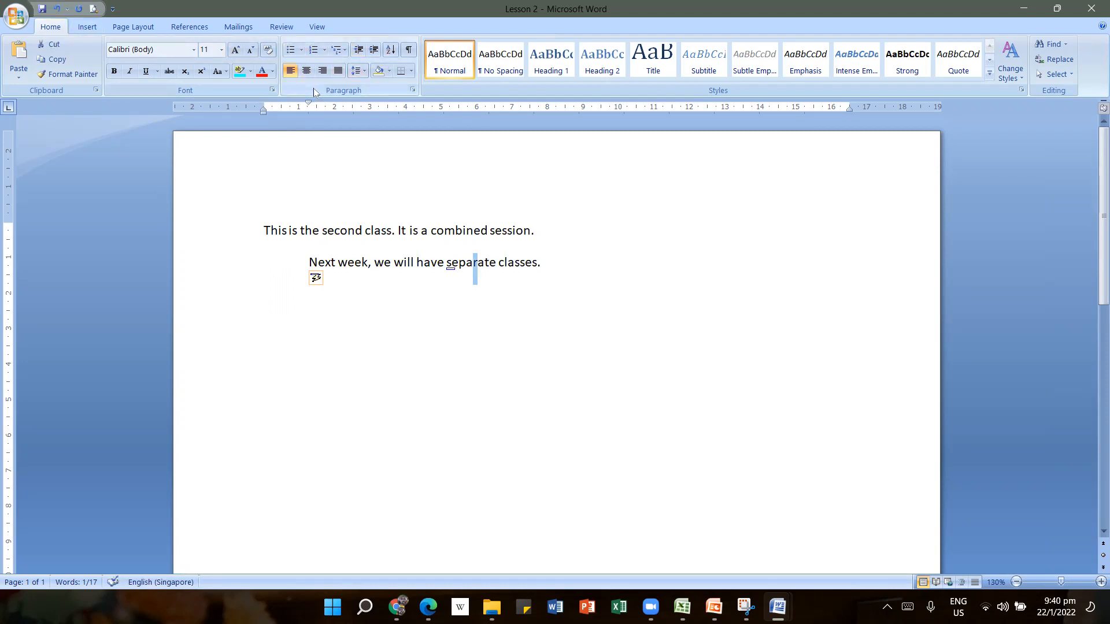
pyautogui.click(409, 49)
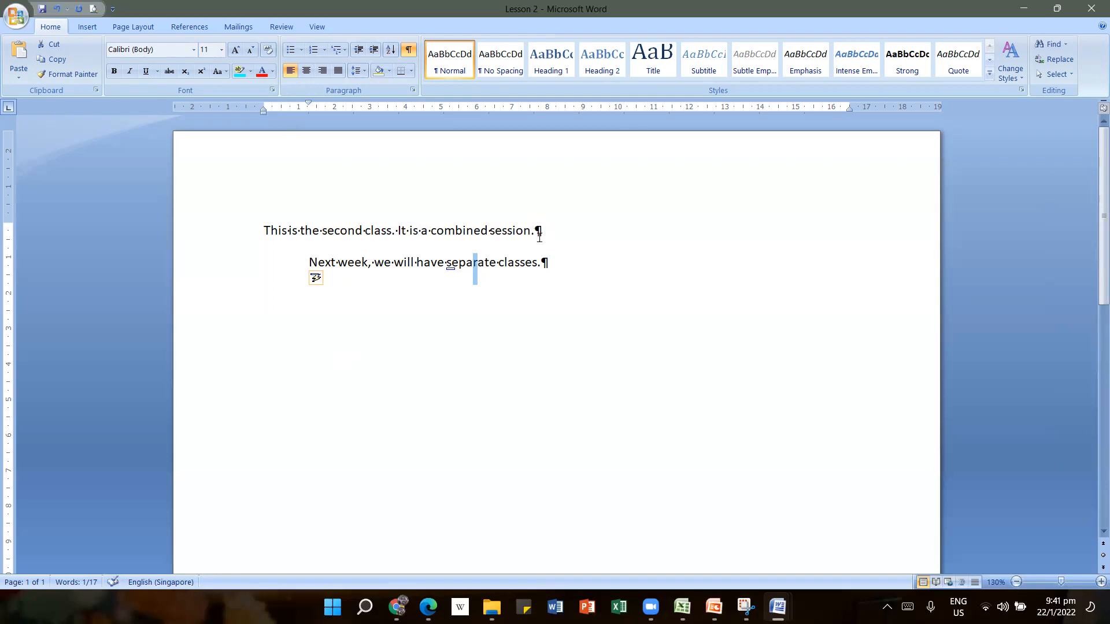
pyautogui.click(271, 269)
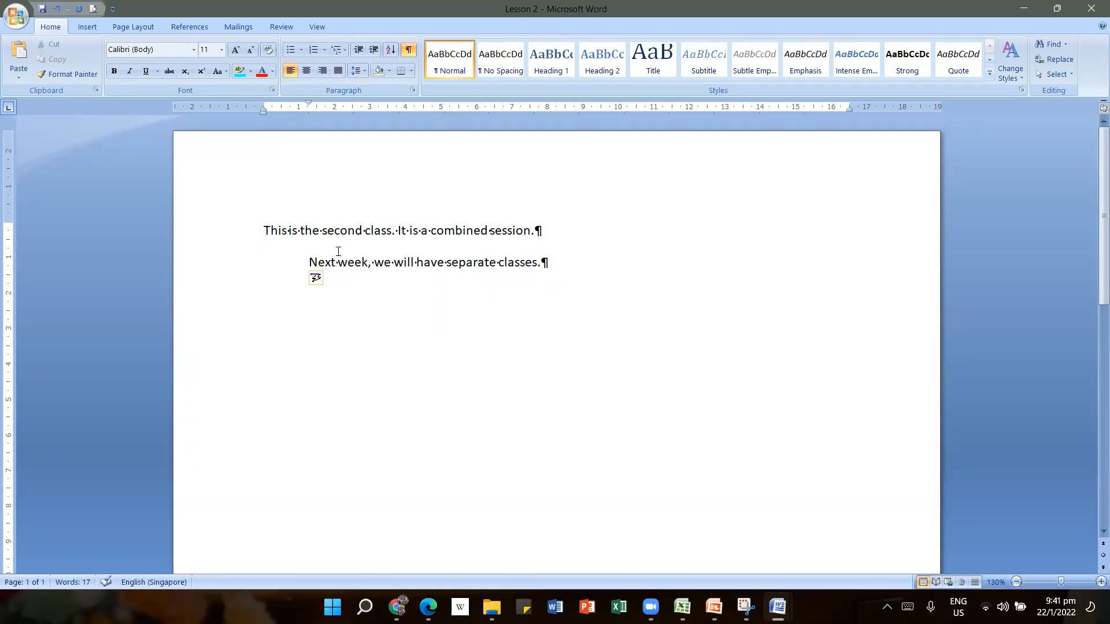
# - Indent the second paragraph one more stop and add trailing spaces and an empty paragraph after the first paragraph
pyautogui.press('Tab')
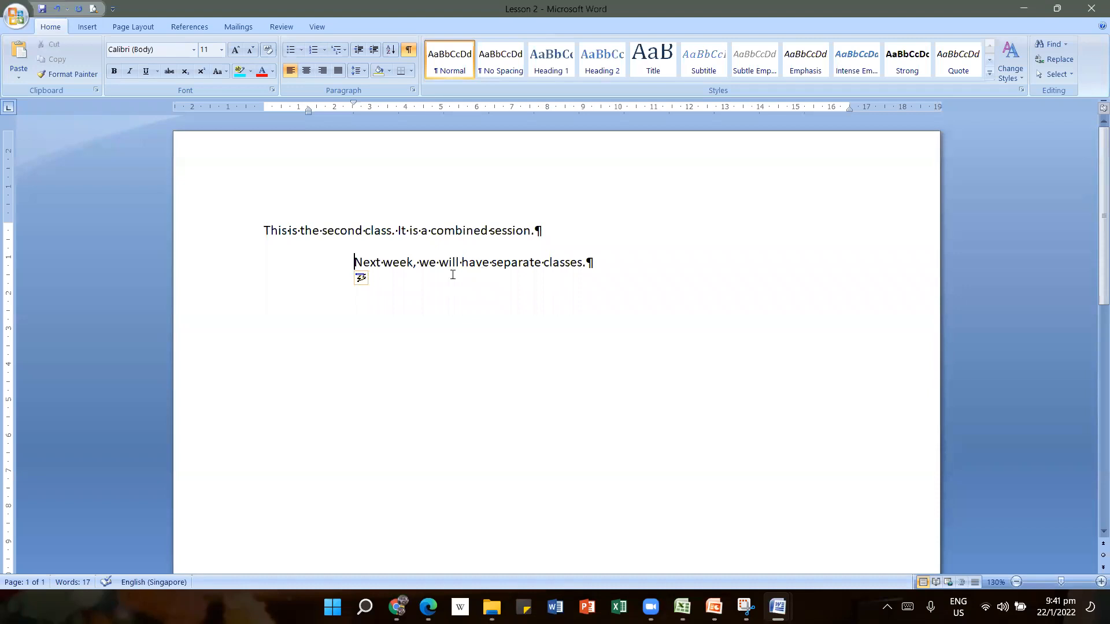
pyautogui.click(542, 231)
pyautogui.press('Return')
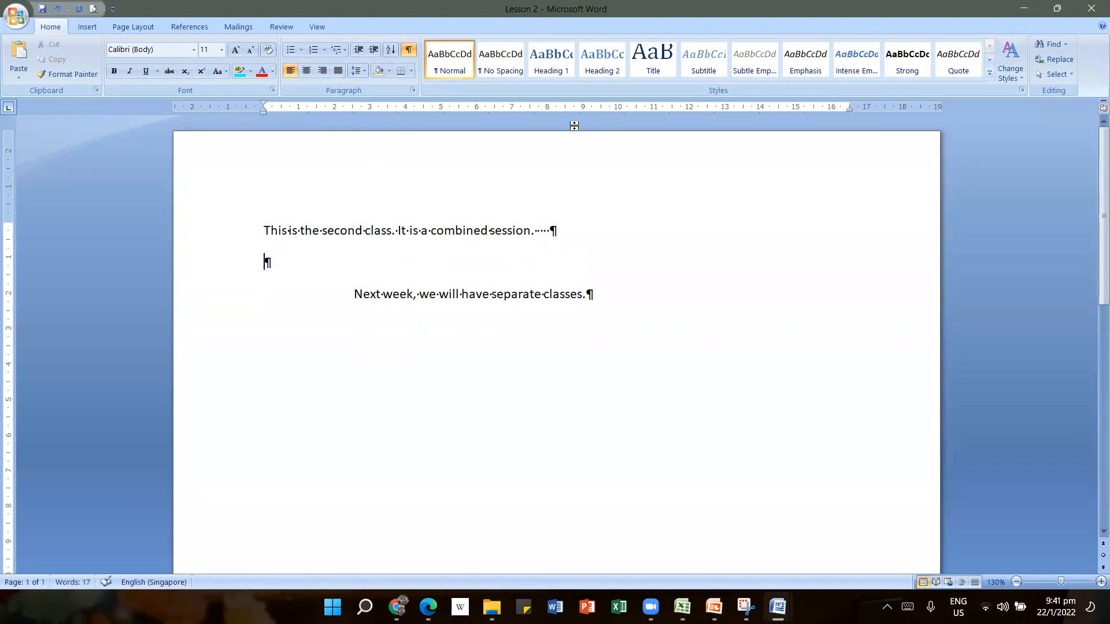
# - Hide the non-printable characters in the Lesson 2 document
pyautogui.click(409, 52)
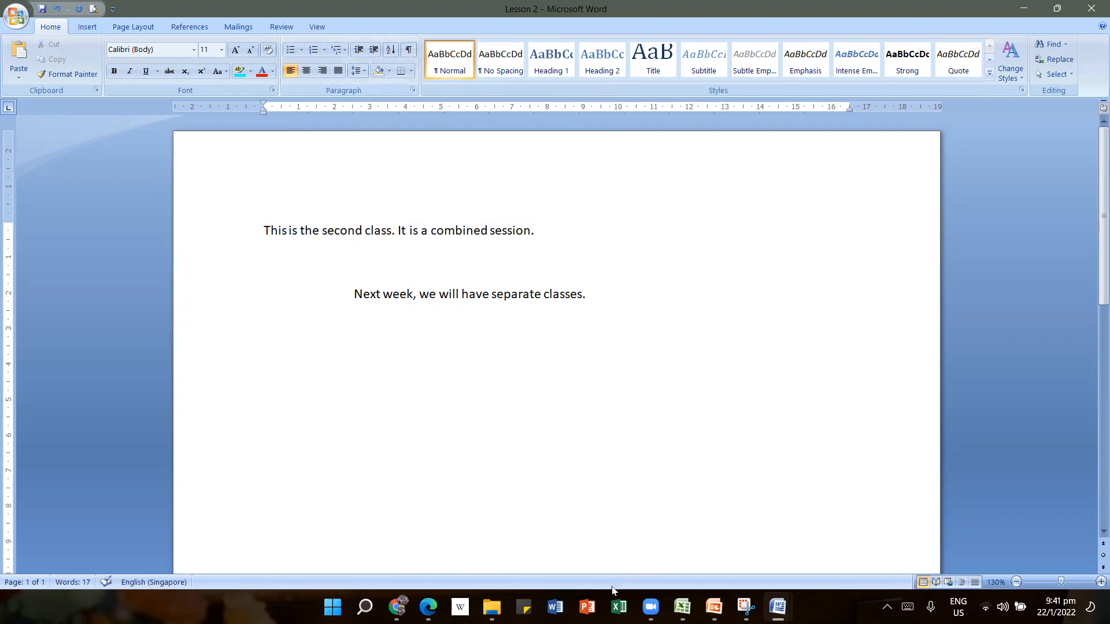
# - Check the Getting Started topic list in the MsWord-Lesson 2 PowerPoint slides and return to the Lesson 2 Word document
pyautogui.moveTo(714, 607)
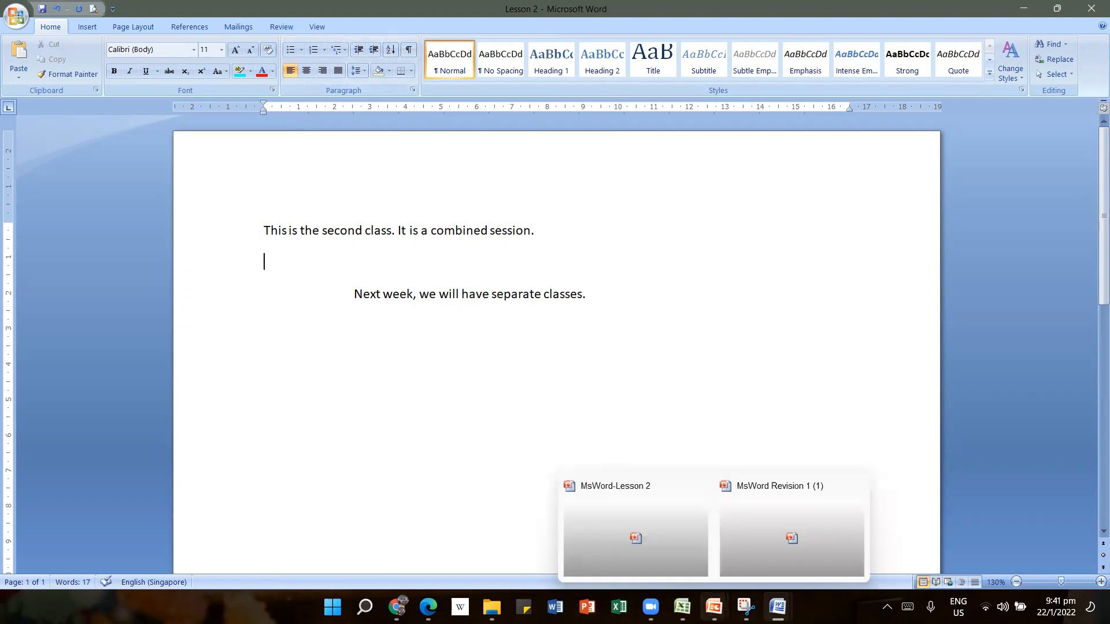
pyautogui.click(648, 557)
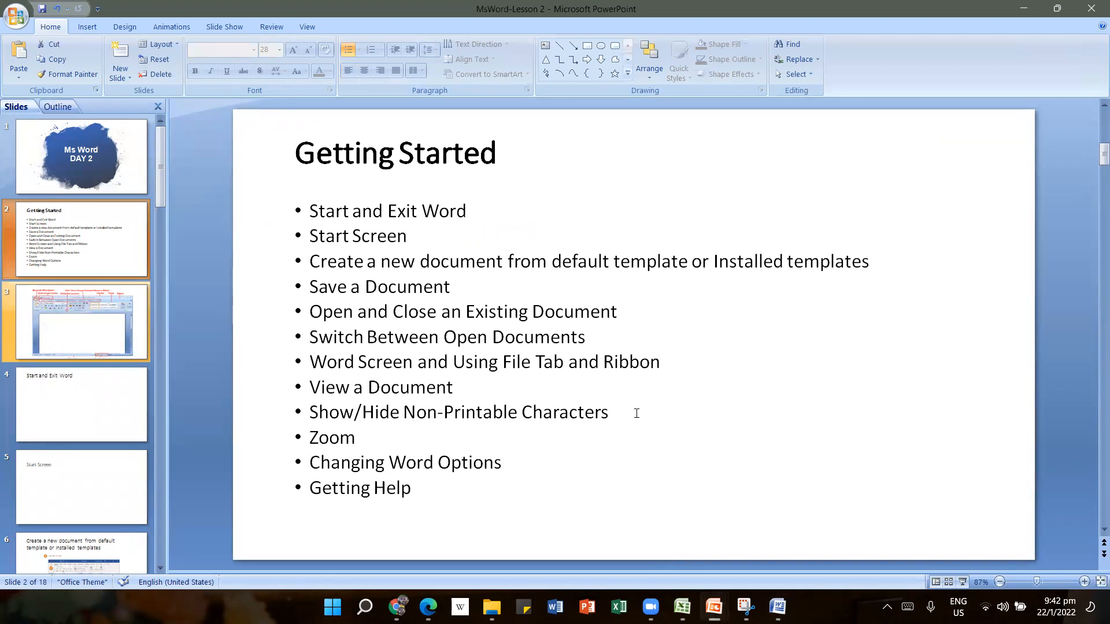
pyautogui.moveTo(651, 607)
pyautogui.moveTo(778, 606)
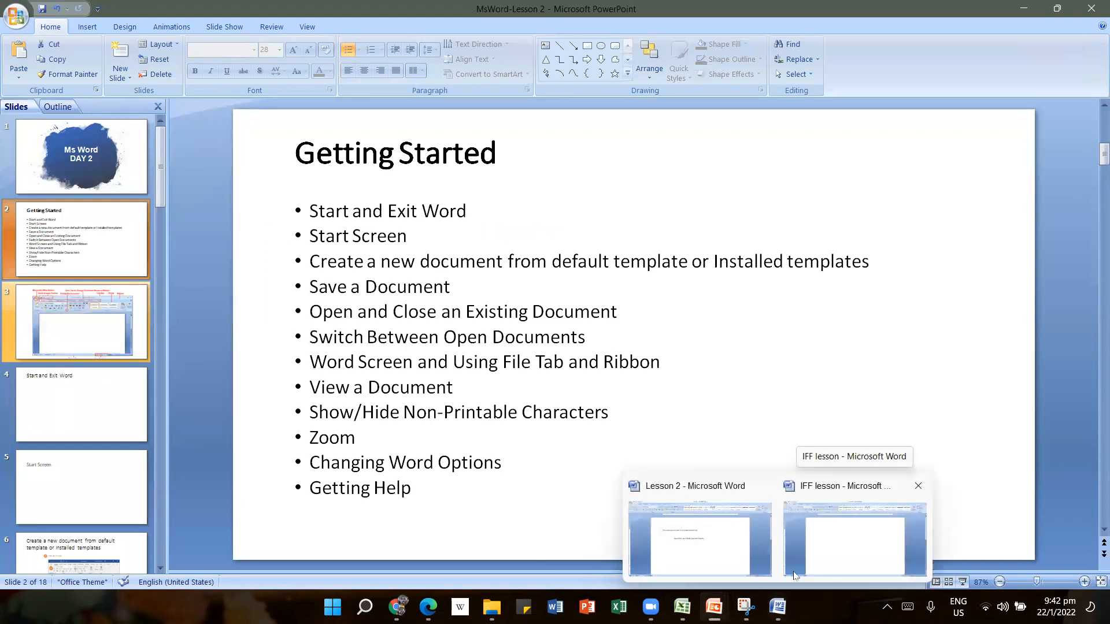
pyautogui.click(707, 548)
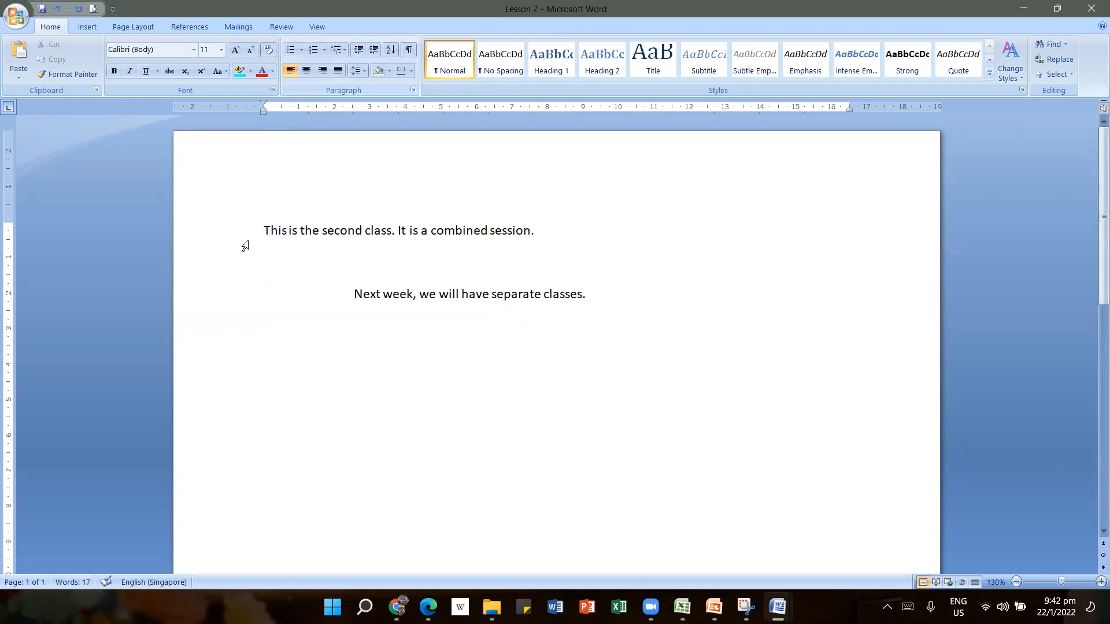
# - Highlight both paragraphs while the non-printable characters are hidden to examine the spacing, and clear the selection
pyautogui.moveTo(266, 230); pyautogui.dragTo(609, 322)
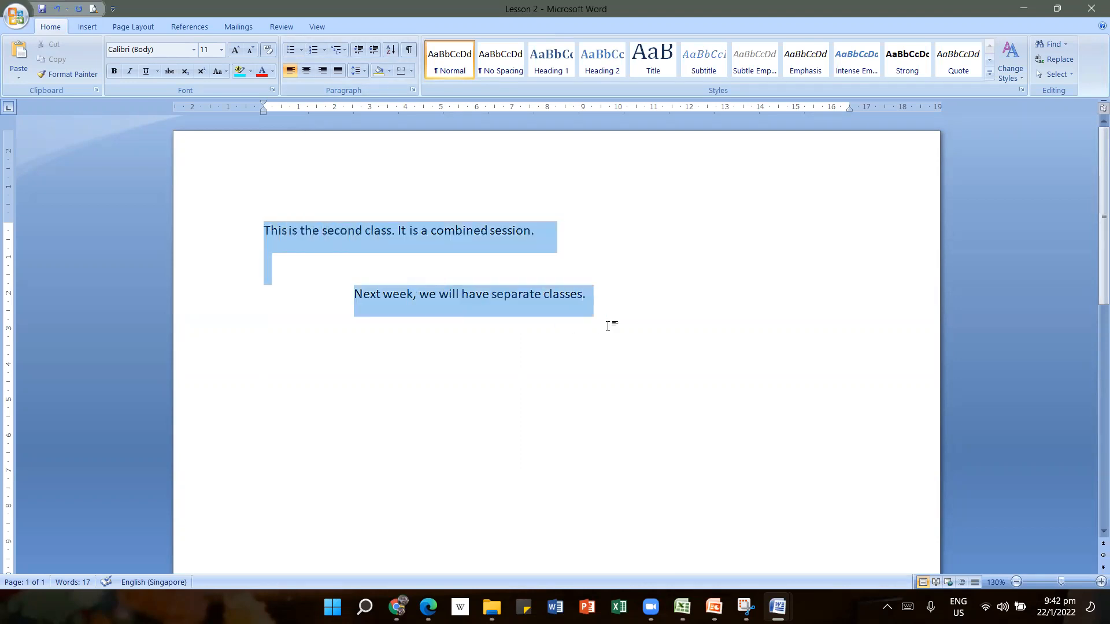
pyautogui.click(607, 322)
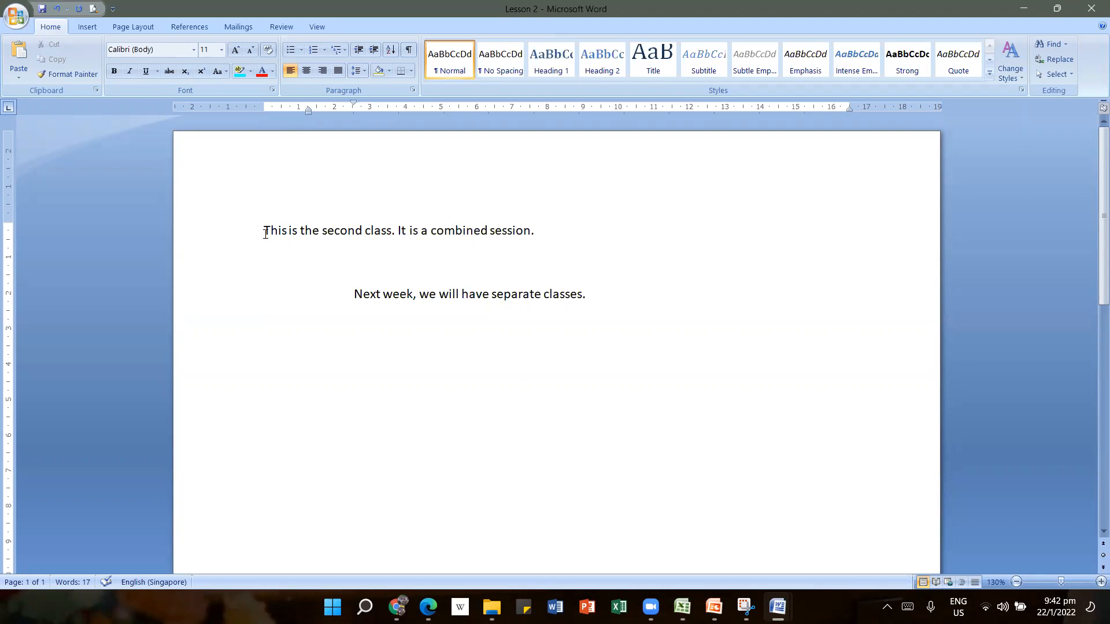
pyautogui.moveTo(265, 232); pyautogui.dragTo(593, 301)
pyautogui.click(610, 362)
# - Show the non-printable characters, examine the marks with both paragraphs highlighted, and hide them again
pyautogui.click(408, 52)
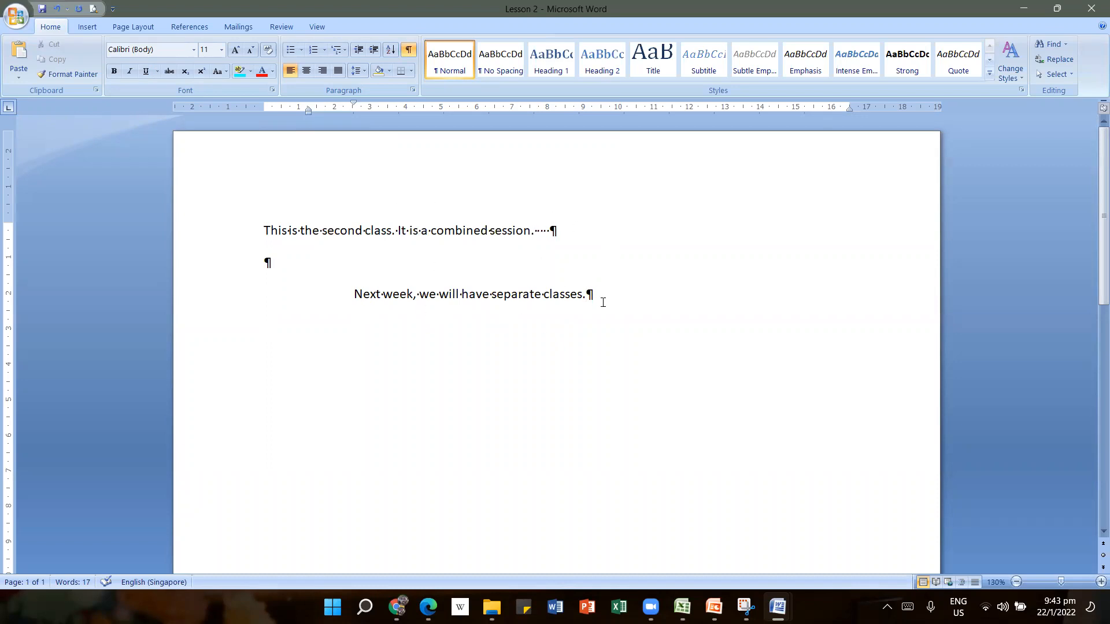
pyautogui.moveTo(590, 293); pyautogui.dragTo(301, 205)
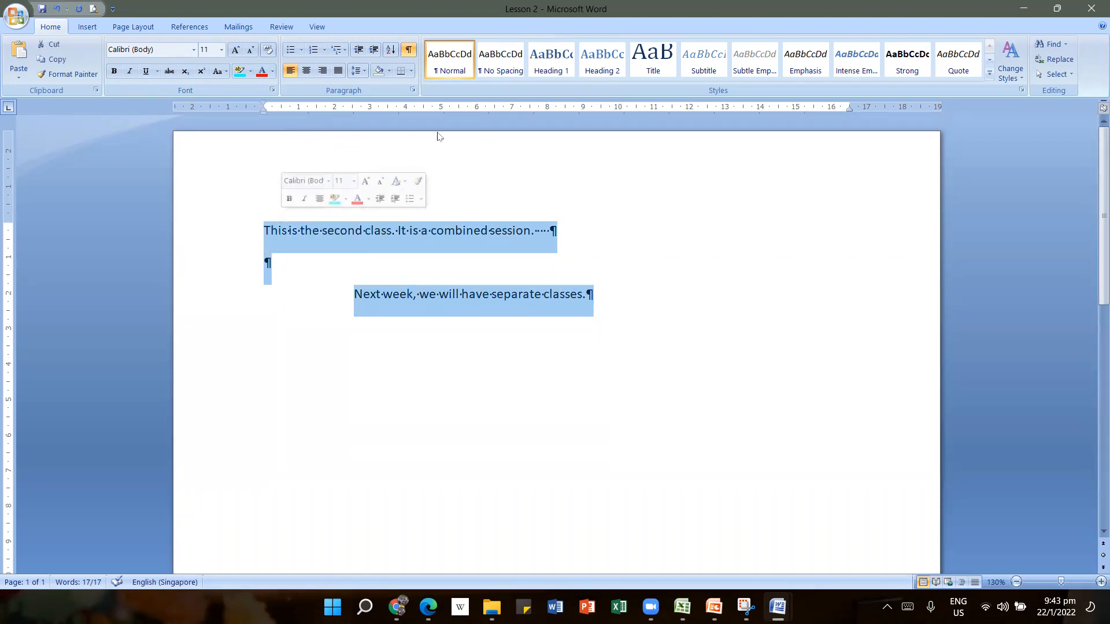
pyautogui.click(408, 52)
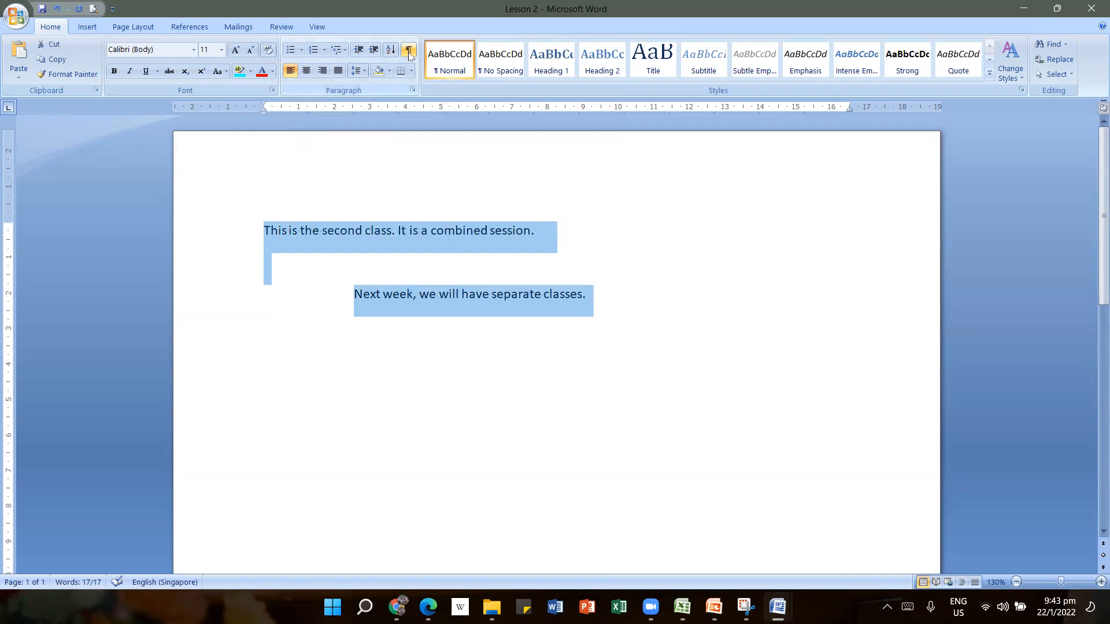
pyautogui.click(618, 414)
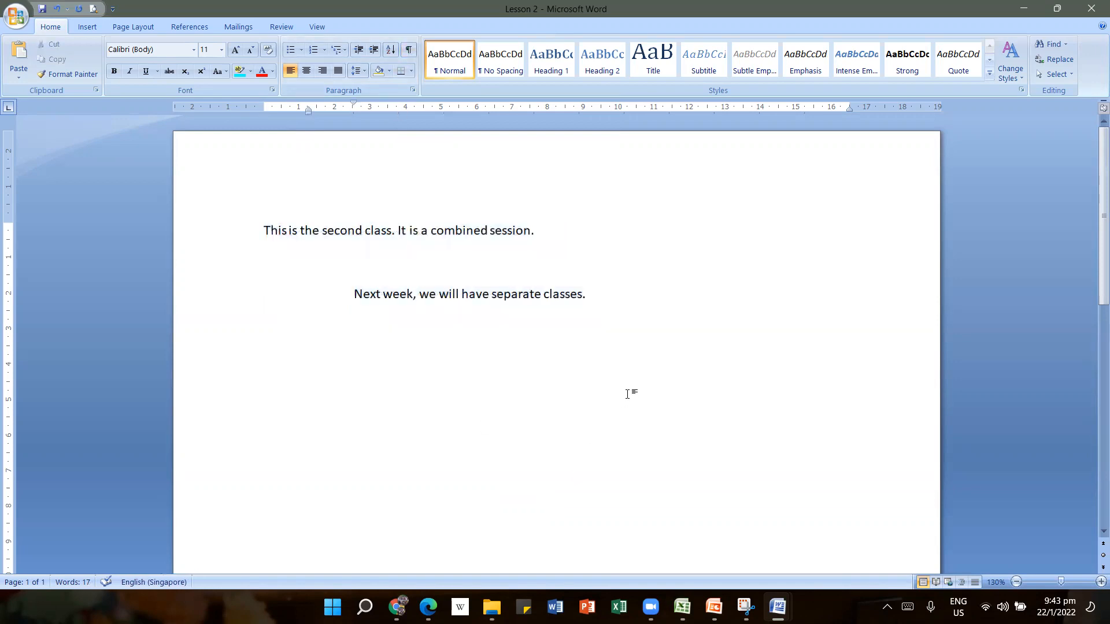
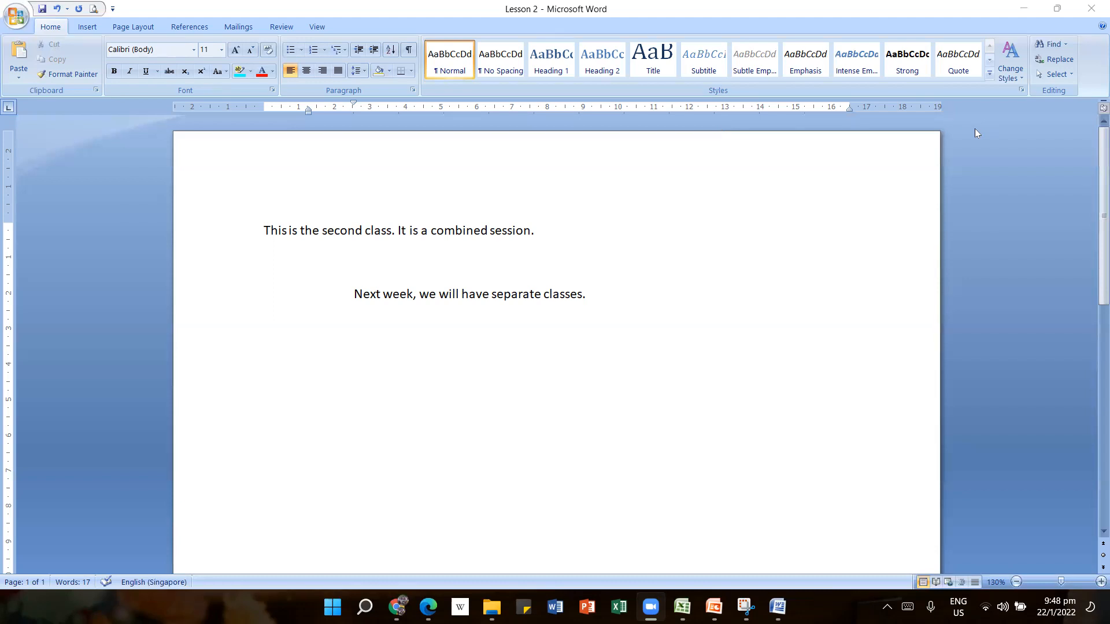
# - Switch from the PowerPoint lesson slides back to the Lesson 2 Word document
pyautogui.click(874, 130)
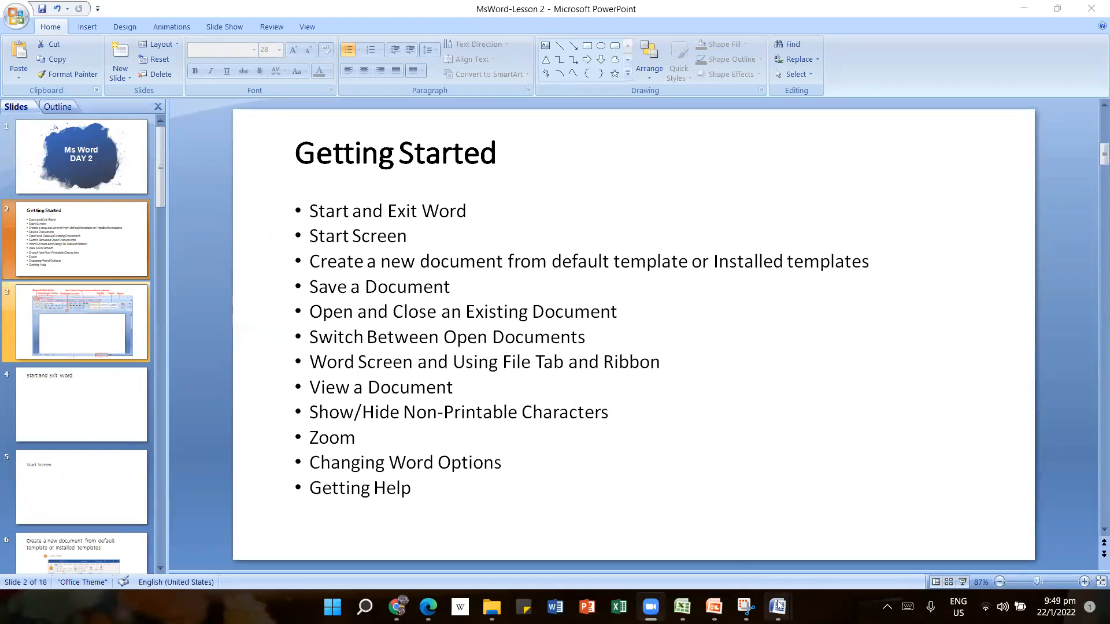
pyautogui.moveTo(778, 604)
pyautogui.click(698, 540)
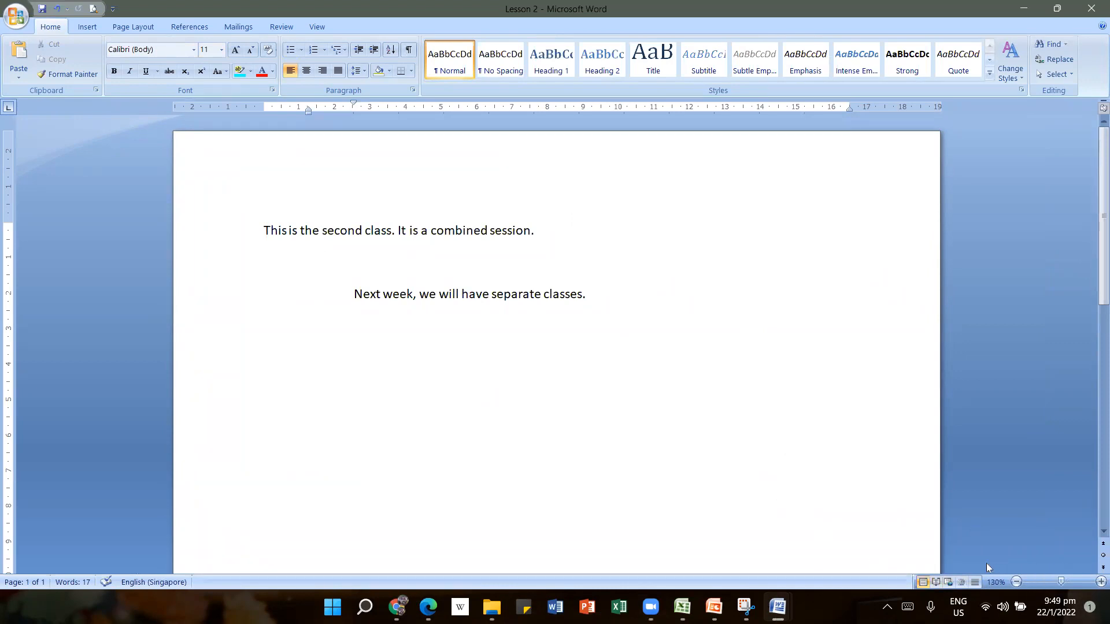
# - Zoom in on the Lesson 2 document in steps up to 210%
pyautogui.click(1099, 582)
pyautogui.click(1093, 584)
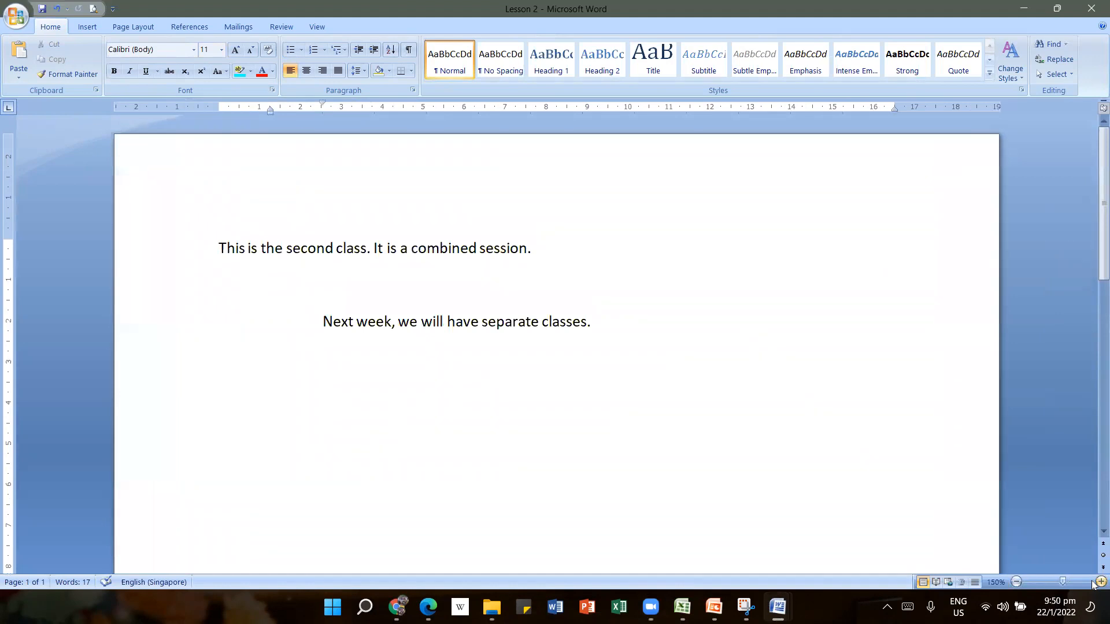
pyautogui.click(1093, 583)
pyautogui.click(1093, 584)
pyautogui.click(1092, 584)
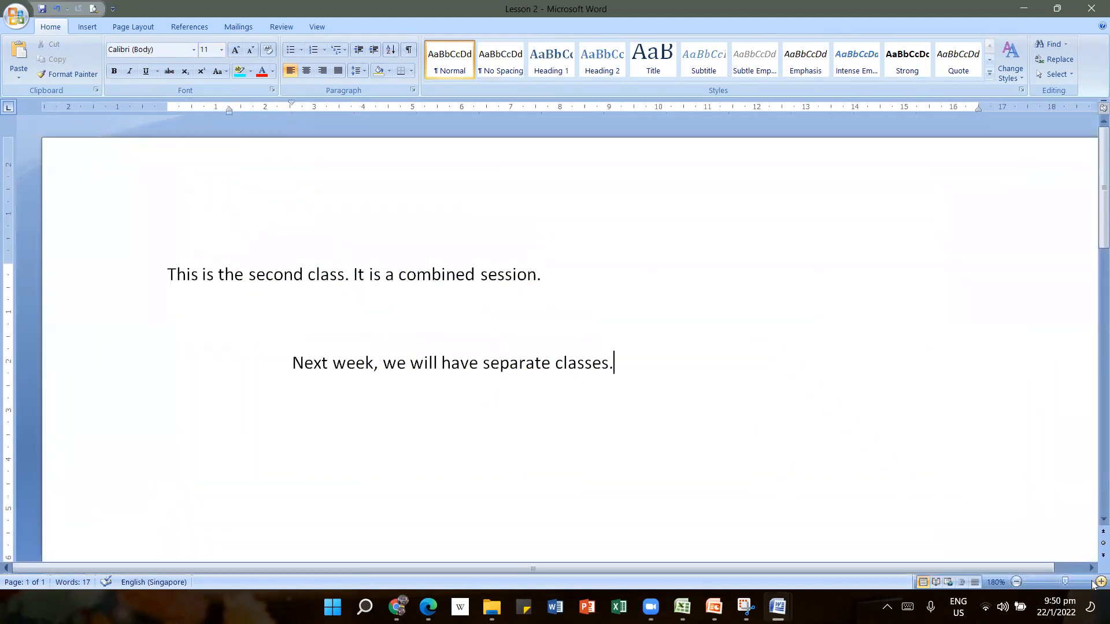
pyautogui.click(1092, 584)
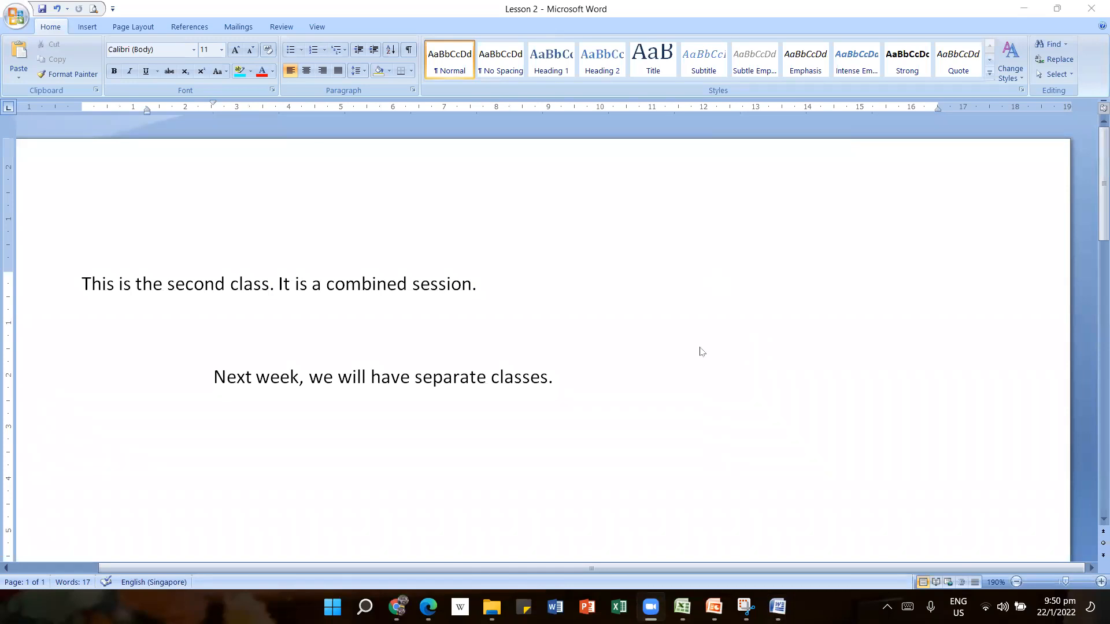
pyautogui.click(1093, 585)
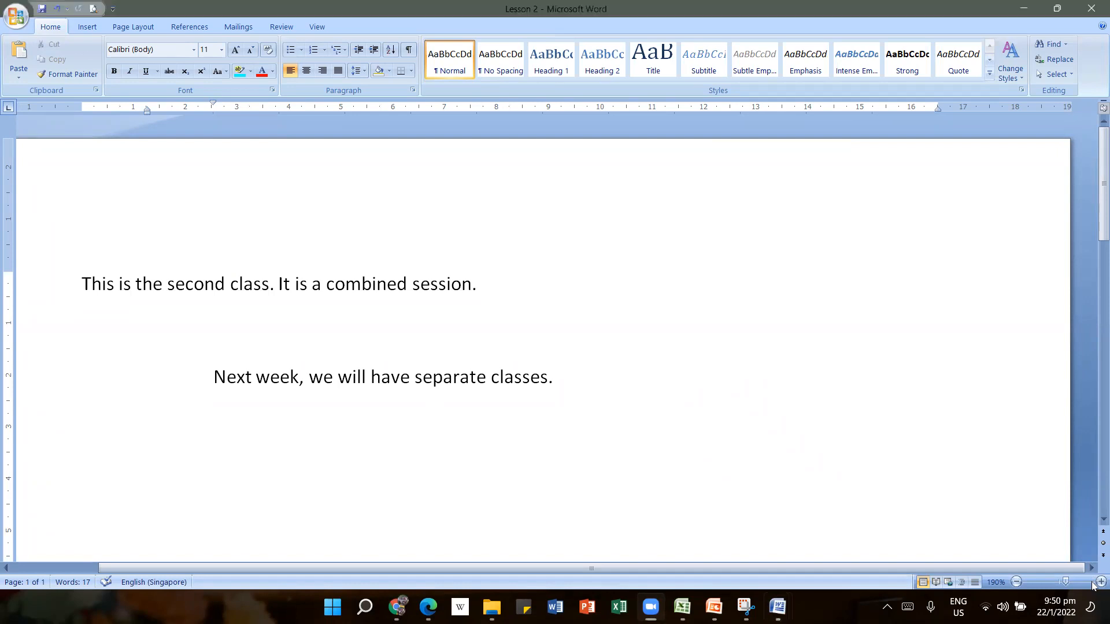
pyautogui.click(1093, 585)
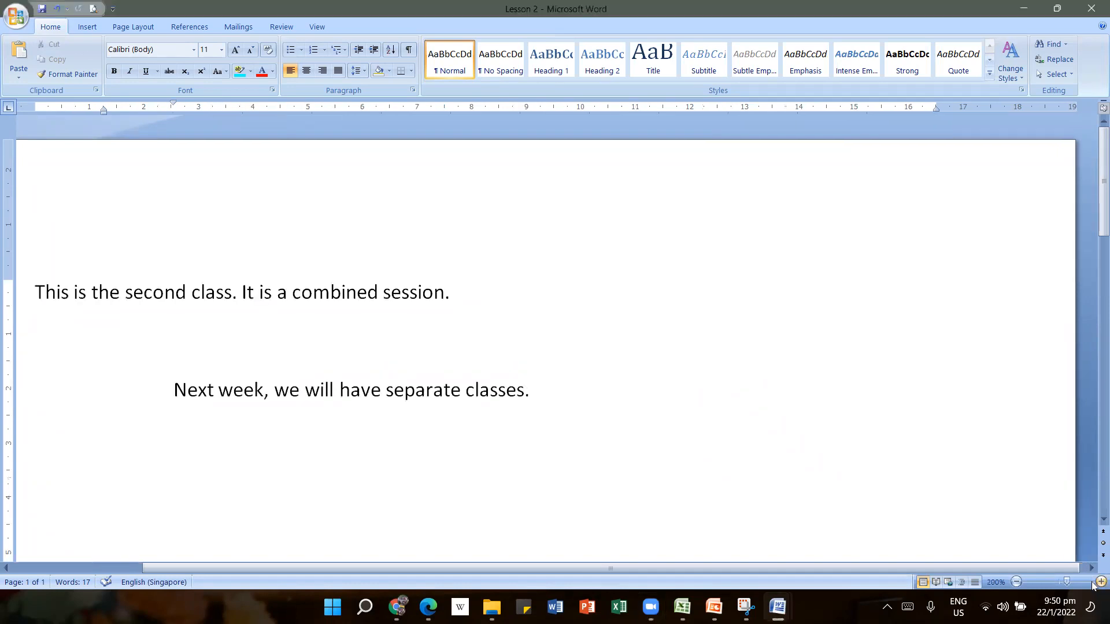
pyautogui.click(1093, 585)
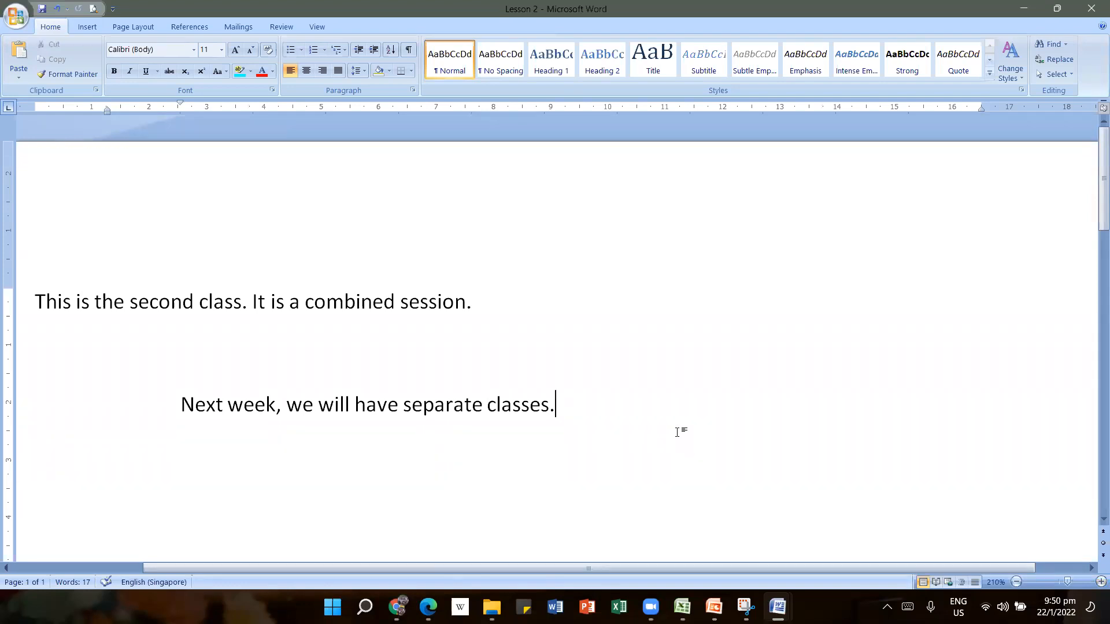
# - Zoom out of the Lesson 2 document in steps down to 80%
pyautogui.click(1017, 583)
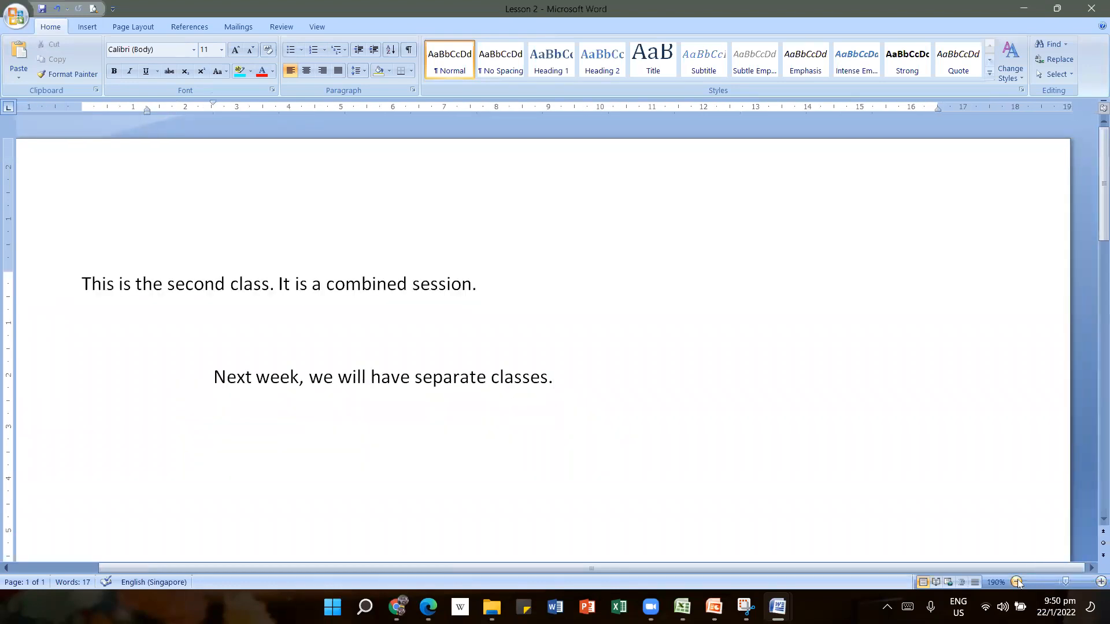
pyautogui.click(1016, 582)
pyautogui.click(1017, 582)
pyautogui.click(1017, 582)
pyautogui.click(1017, 582)
pyautogui.click(1016, 582)
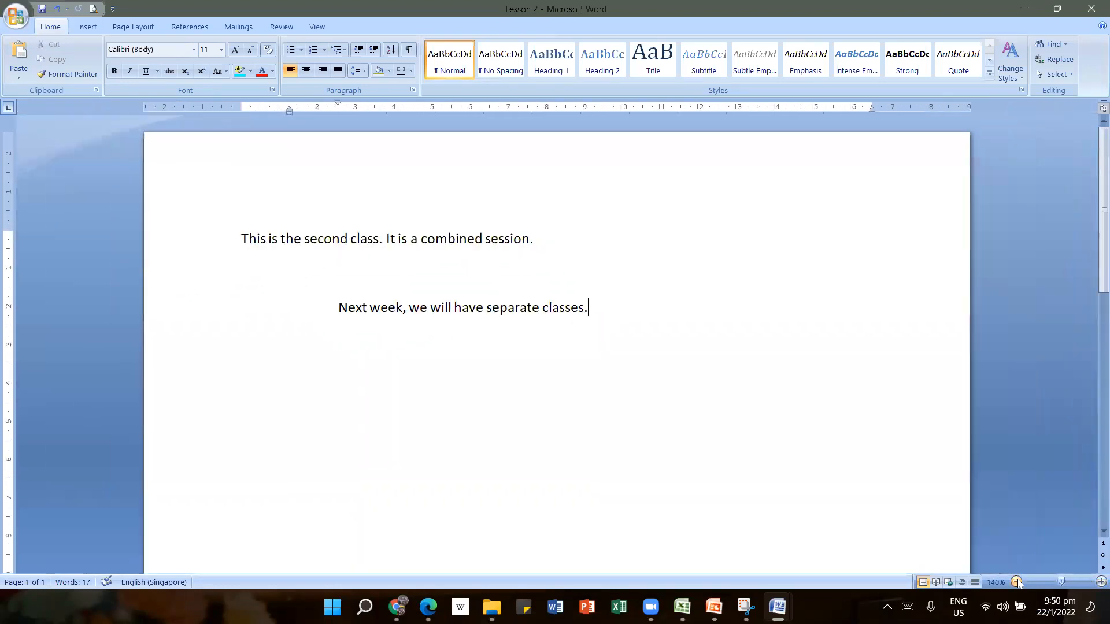
pyautogui.click(1017, 582)
pyautogui.click(1017, 582)
pyautogui.click(1016, 583)
pyautogui.click(1017, 582)
pyautogui.click(1017, 582)
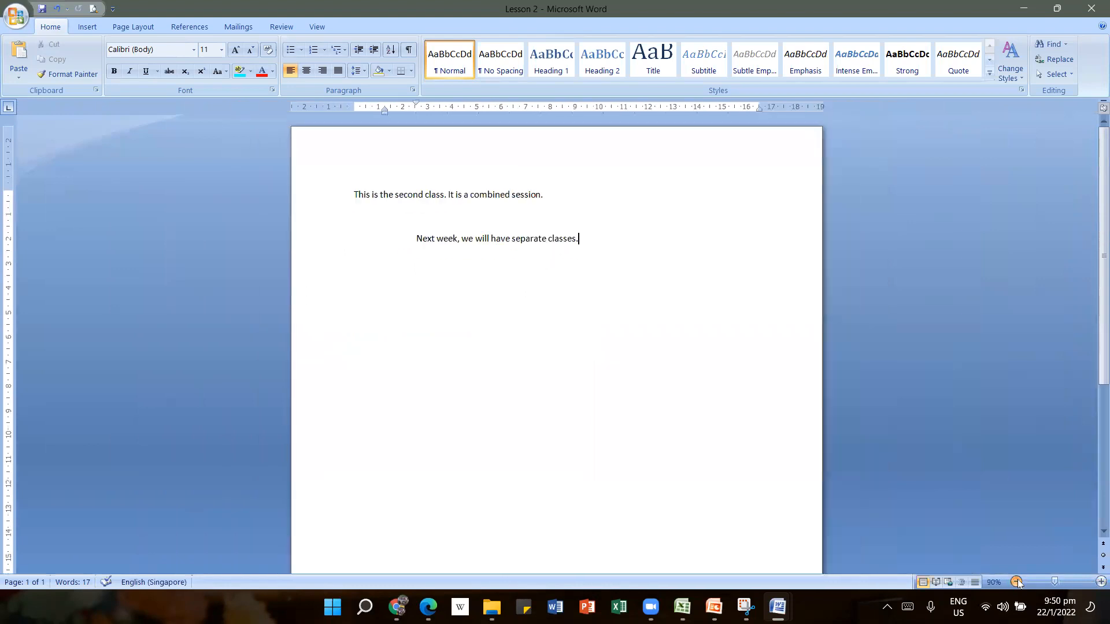
pyautogui.click(1017, 582)
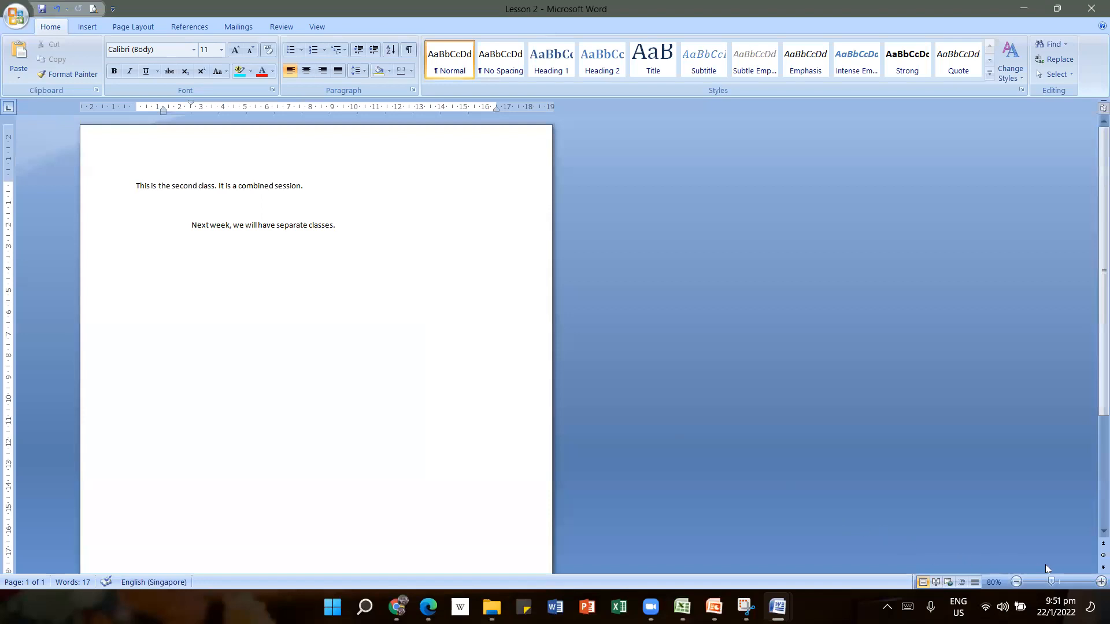
# - Zoom back in on the Lesson 2 document in steps up to 190%
pyautogui.click(1092, 584)
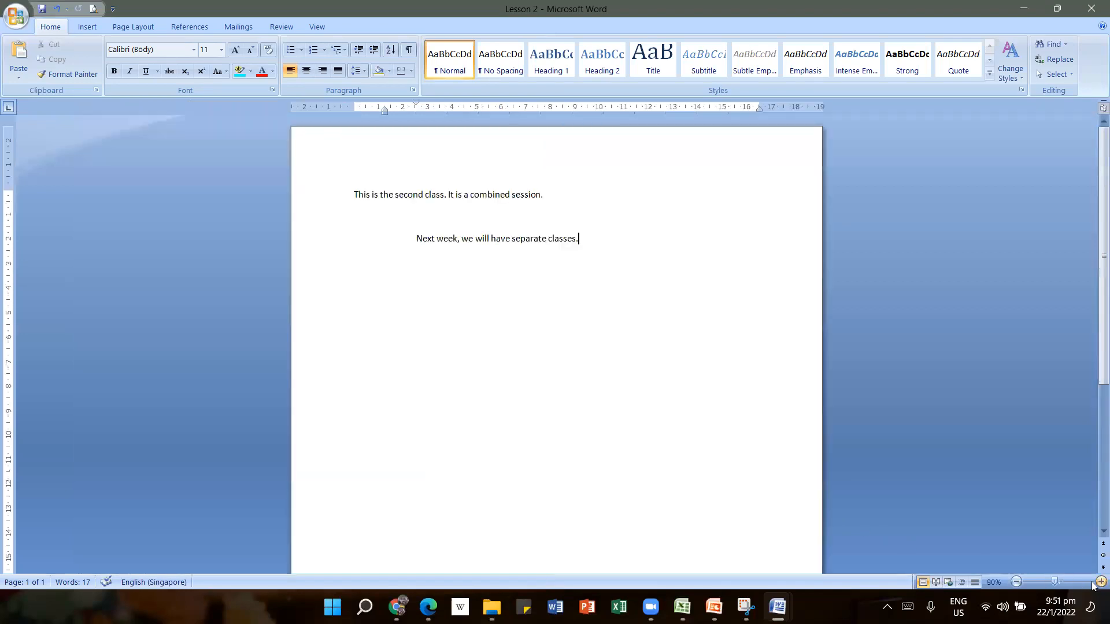
pyautogui.click(1093, 584)
pyautogui.click(1093, 584)
pyautogui.click(1093, 584)
pyautogui.click(1093, 584)
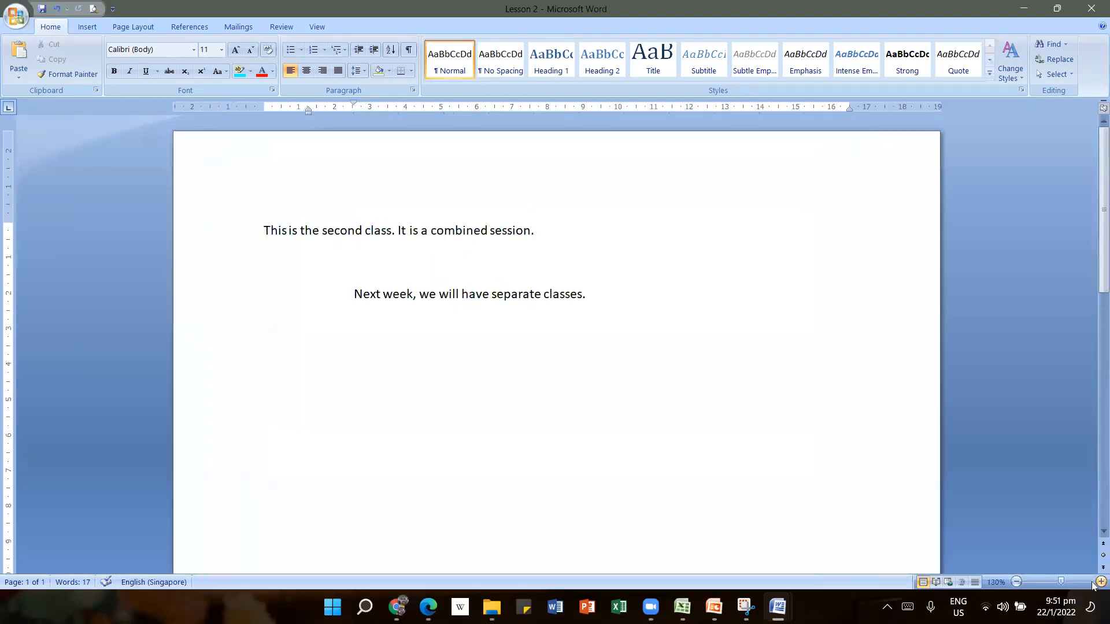
pyautogui.click(1093, 584)
pyautogui.click(1092, 584)
pyautogui.click(1092, 584)
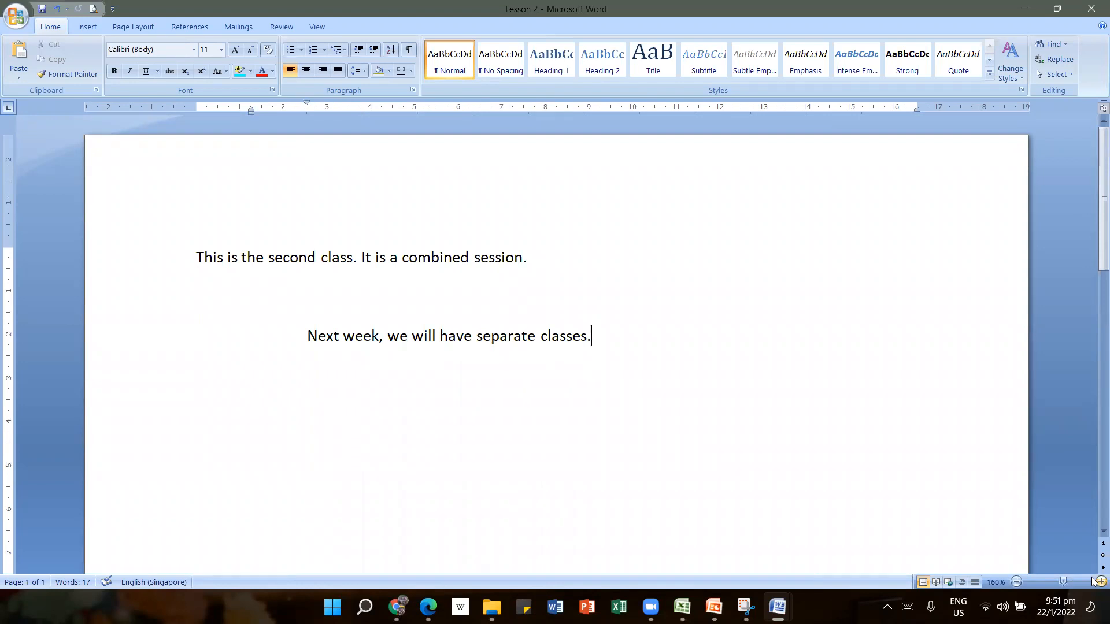
pyautogui.click(1095, 581)
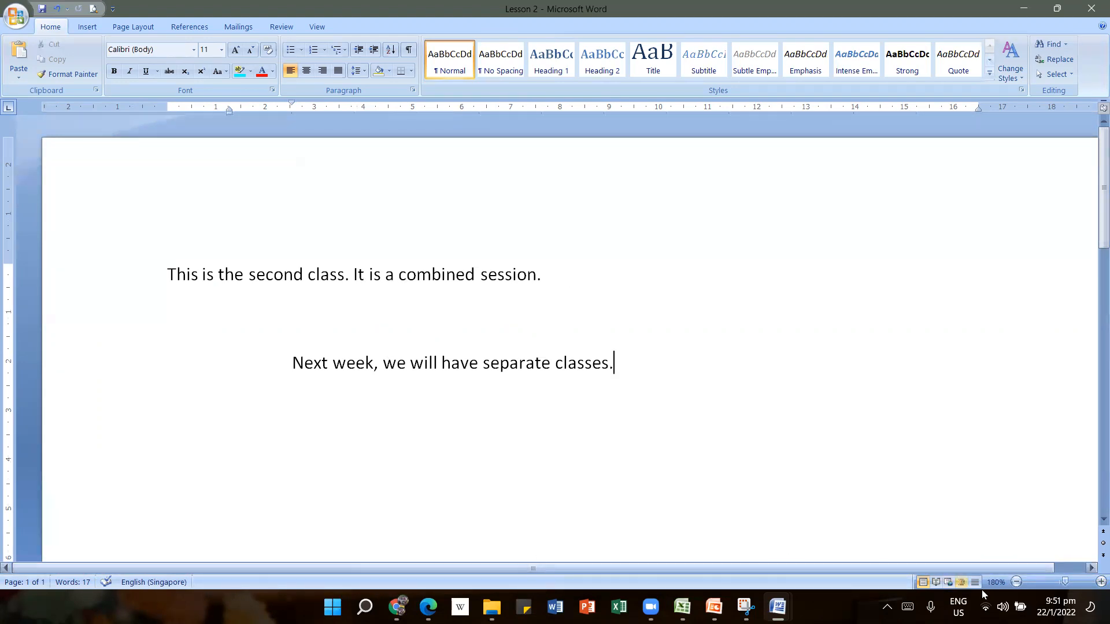
pyautogui.click(1099, 582)
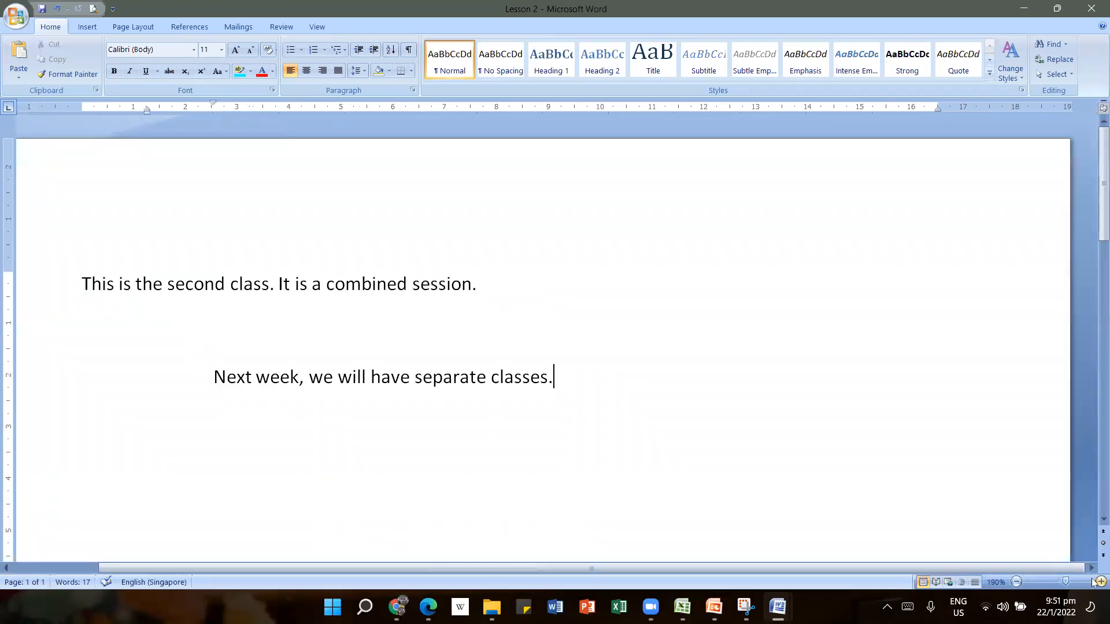
# - Reduce the document zoom in steps to 110%
pyautogui.click(1017, 582)
pyautogui.click(1016, 582)
pyautogui.click(1017, 583)
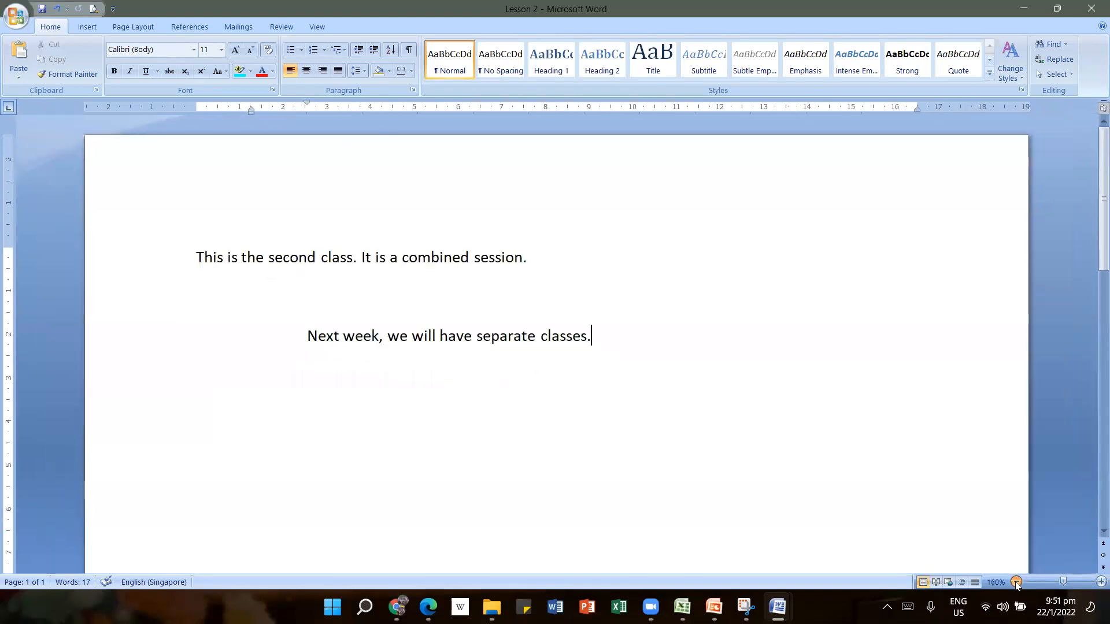
pyautogui.click(1016, 582)
pyautogui.click(1017, 582)
pyautogui.click(1017, 583)
pyautogui.click(1016, 582)
pyautogui.click(1017, 582)
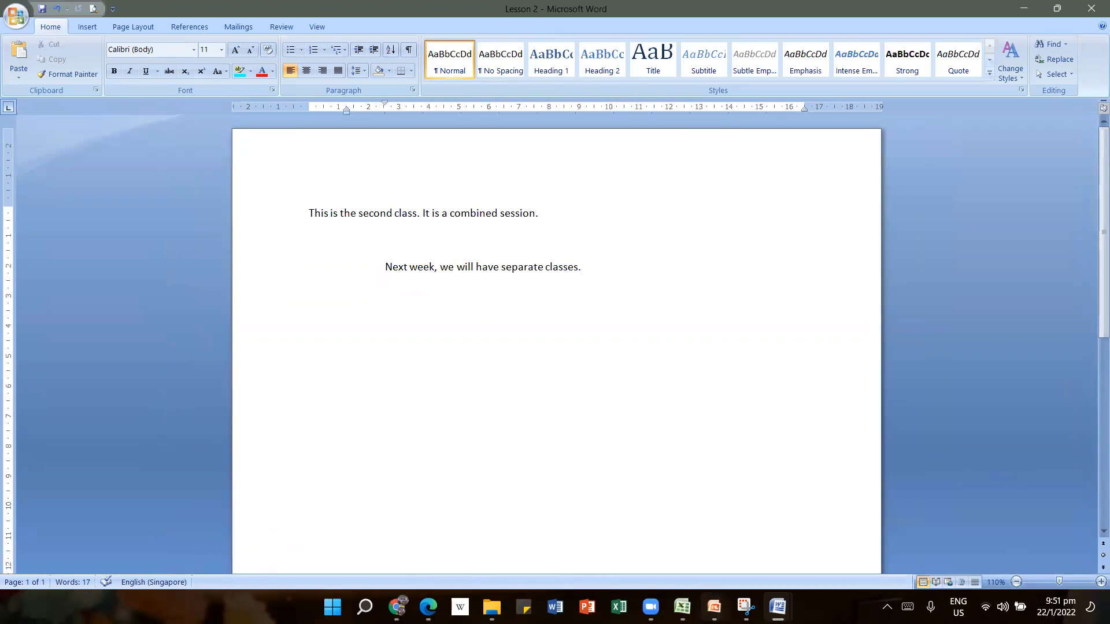
# - Review the topic list in the MsWord-Lesson 2 PowerPoint slides again and go back to the Lesson 2 Word document
pyautogui.click(715, 602)
pyautogui.click(643, 551)
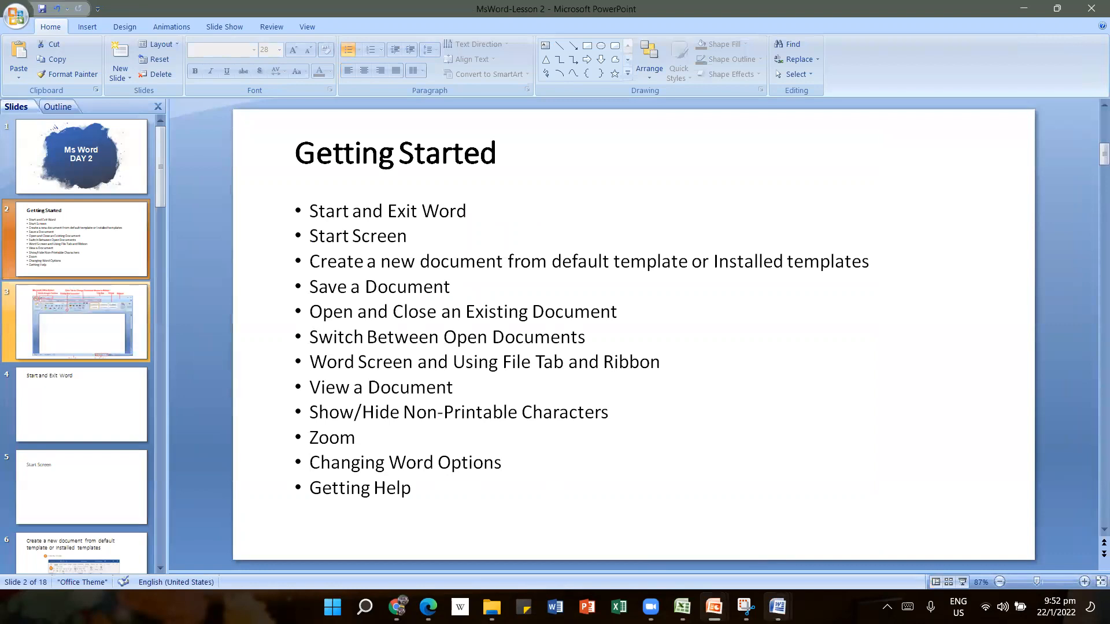
pyautogui.click(777, 607)
pyautogui.click(752, 550)
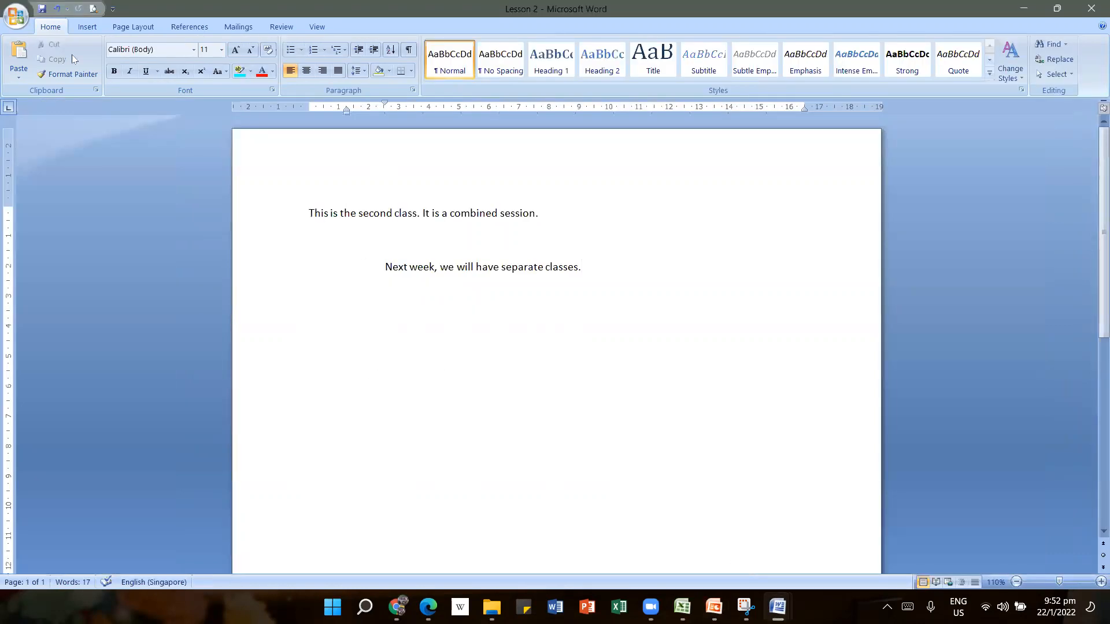
# - Open Word Options and set the color scheme to Silver in the most popular options
pyautogui.click(23, 16)
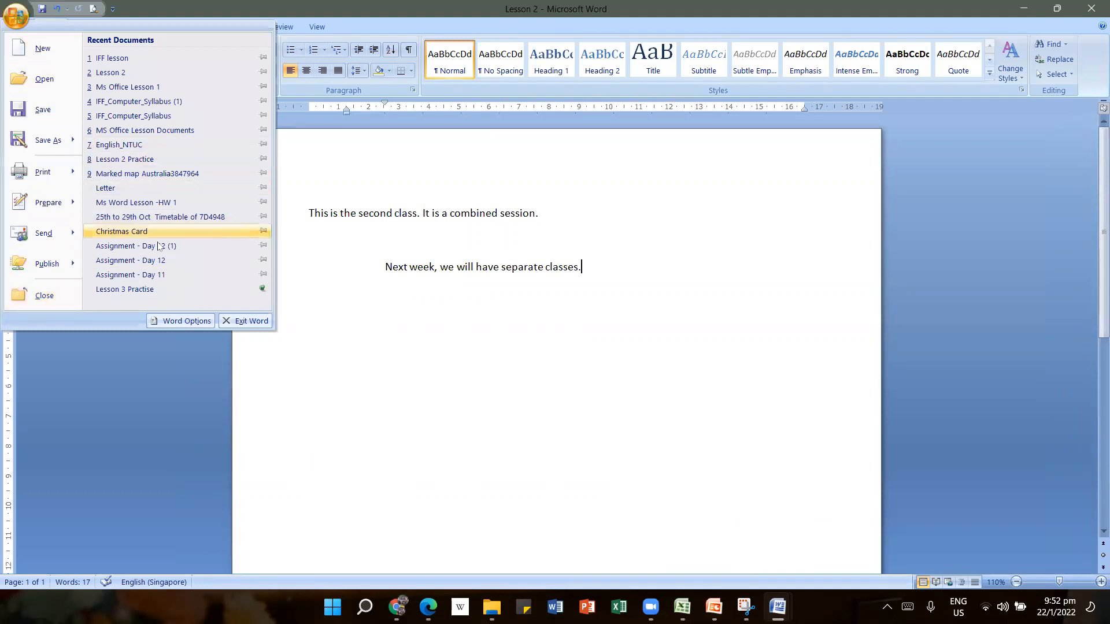
pyautogui.click(184, 322)
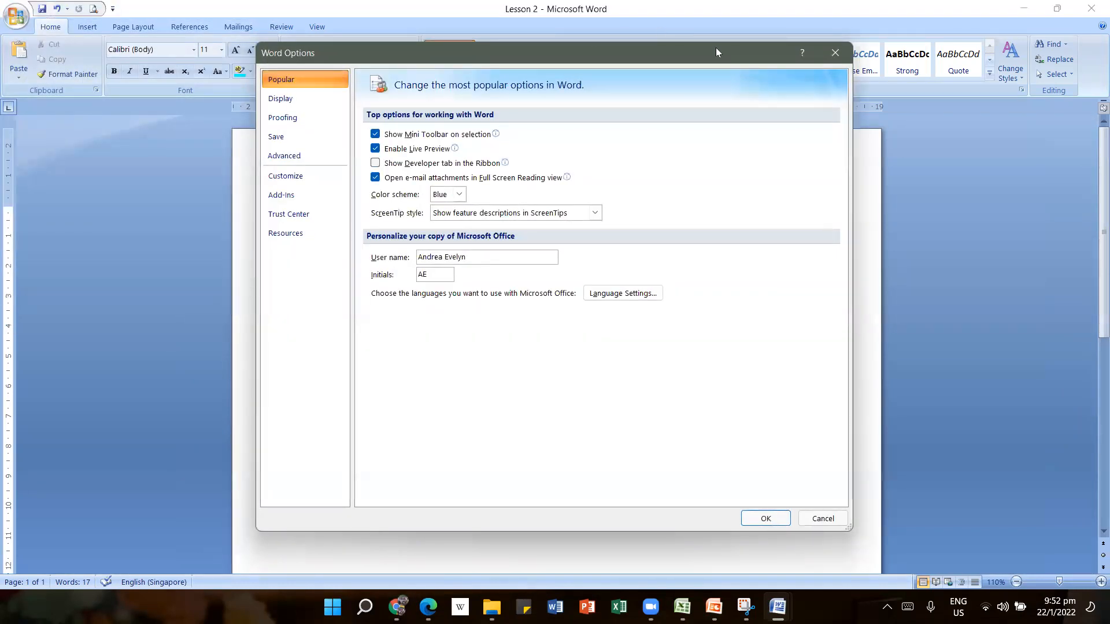
pyautogui.click(1048, 315)
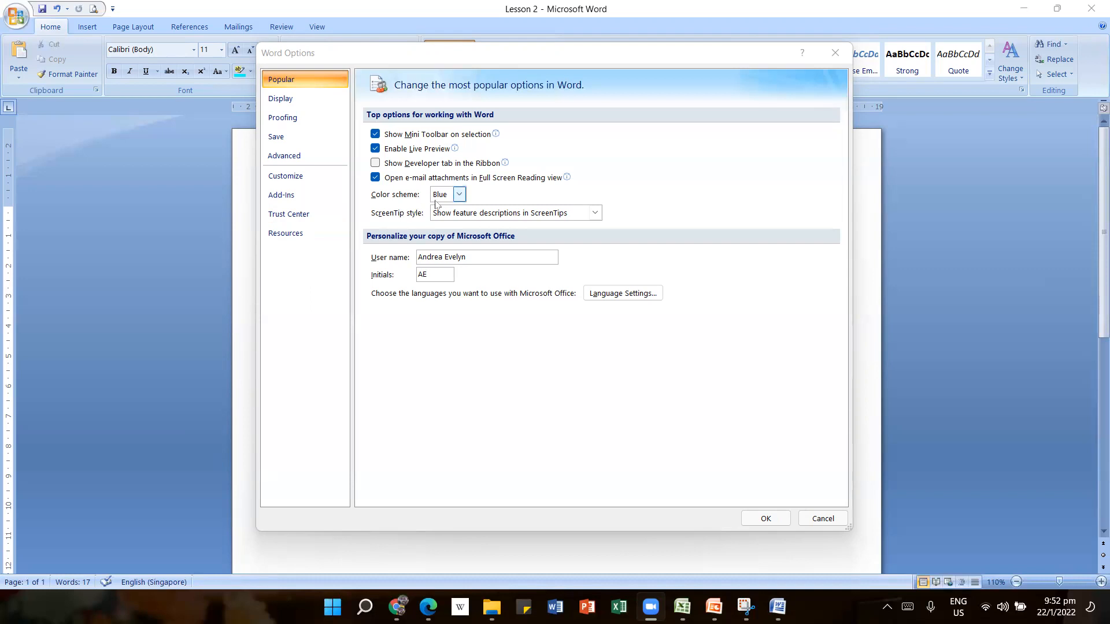
pyautogui.click(459, 196)
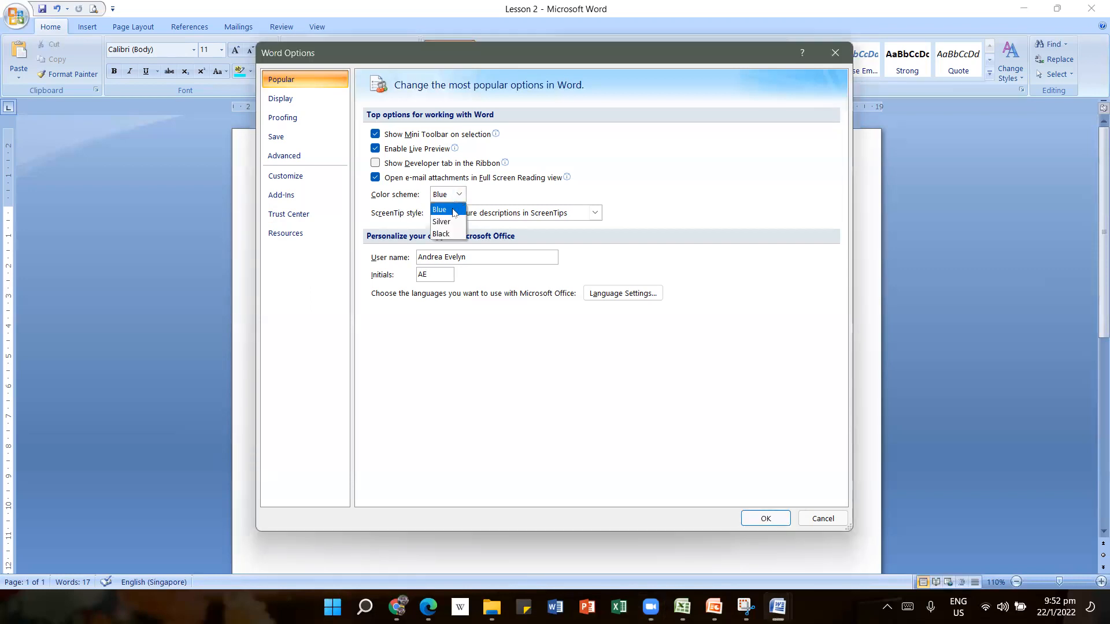
pyautogui.click(438, 223)
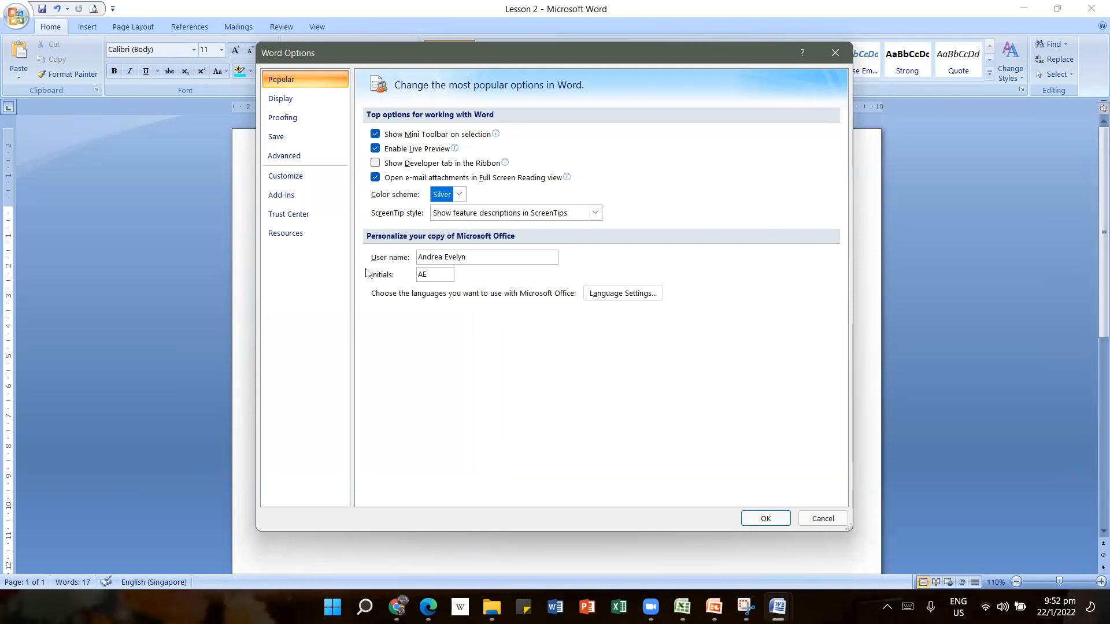
pyautogui.click(483, 261)
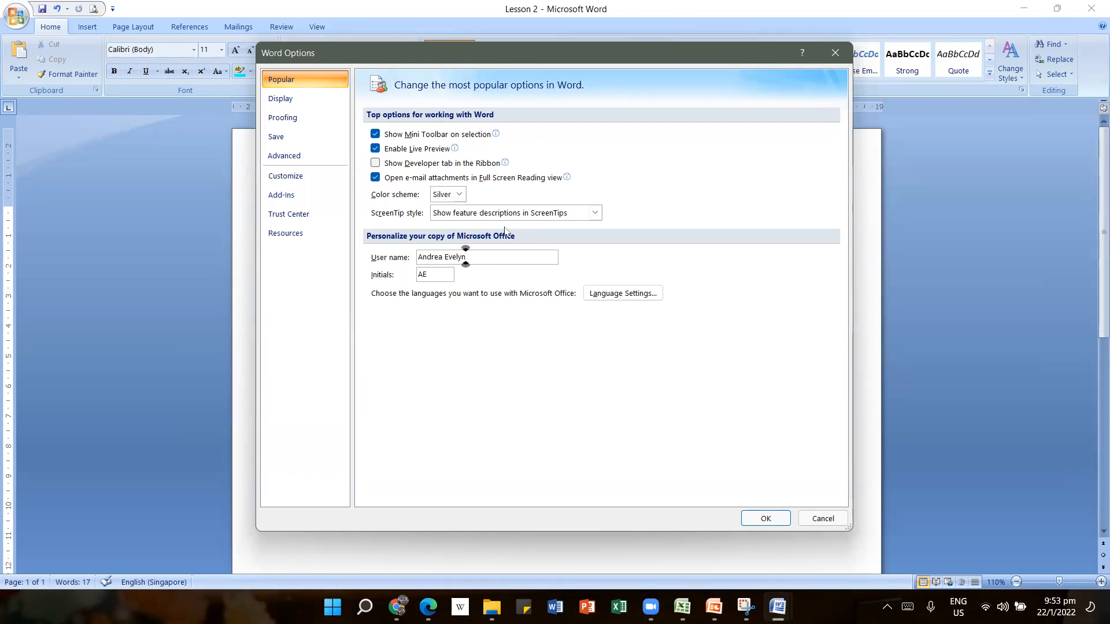
# - Set the AutoRecover save interval to 5 minutes, and switch AutoRecover saving off and on again
pyautogui.click(292, 100)
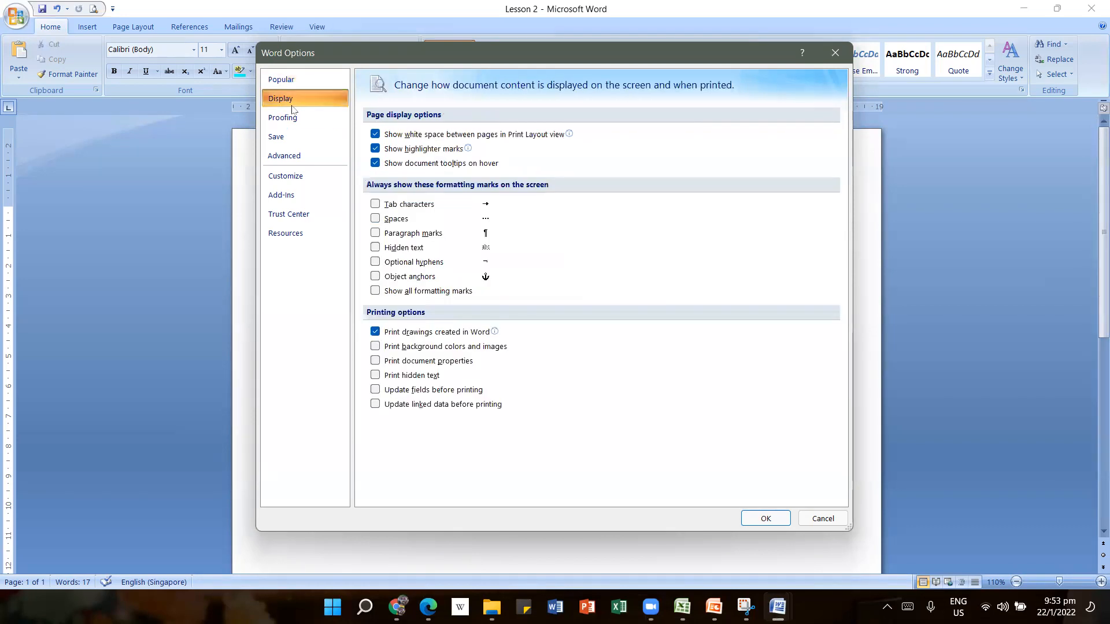
pyautogui.click(282, 137)
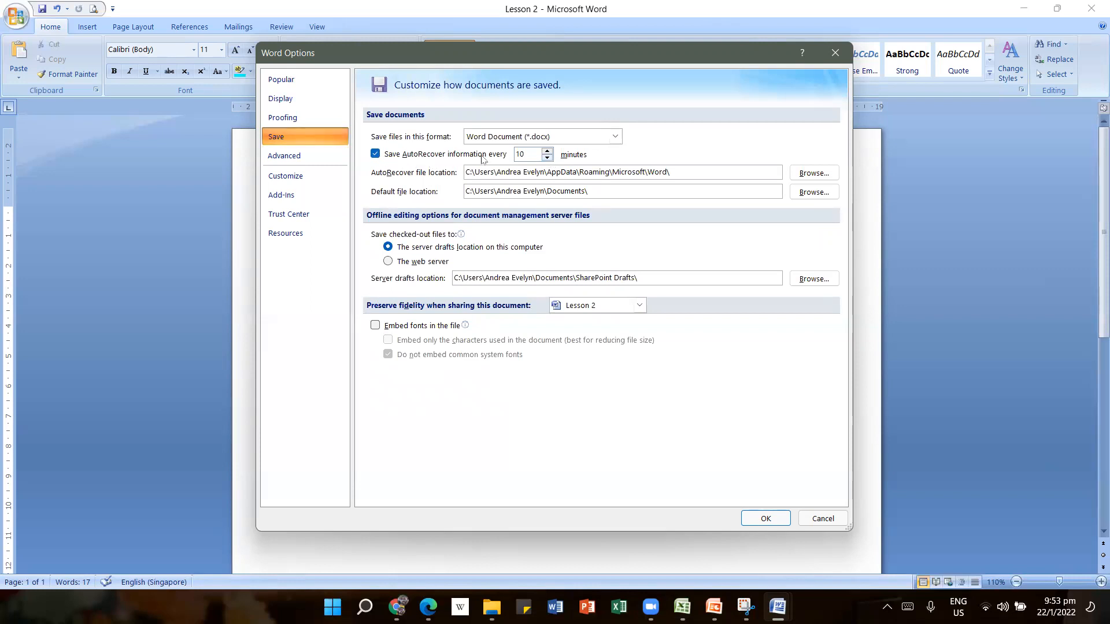
pyautogui.click(546, 158)
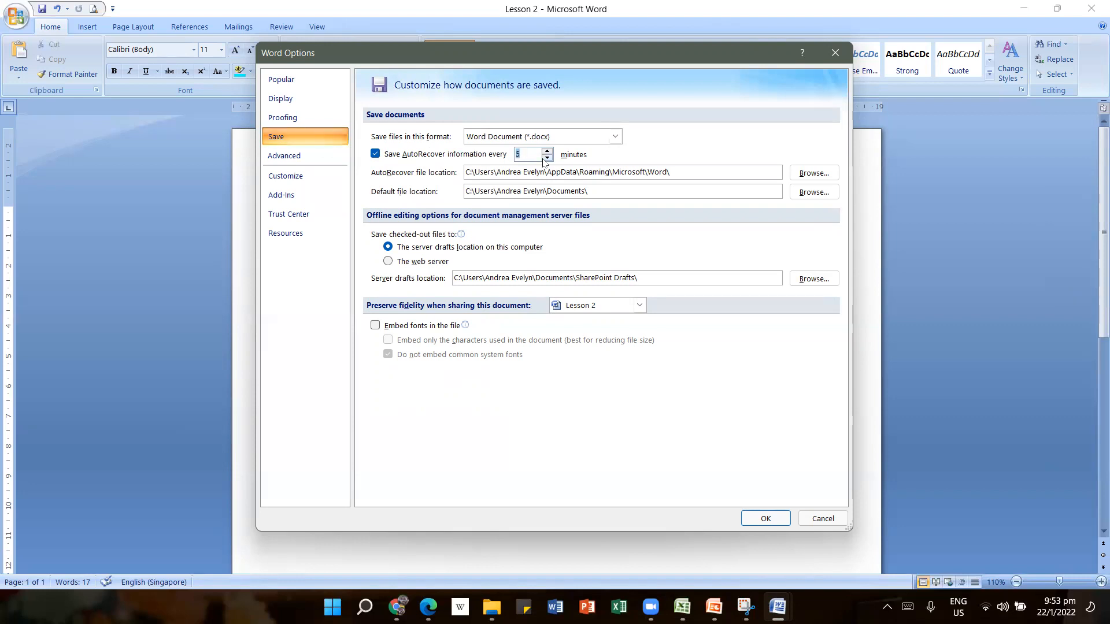
pyautogui.click(375, 154)
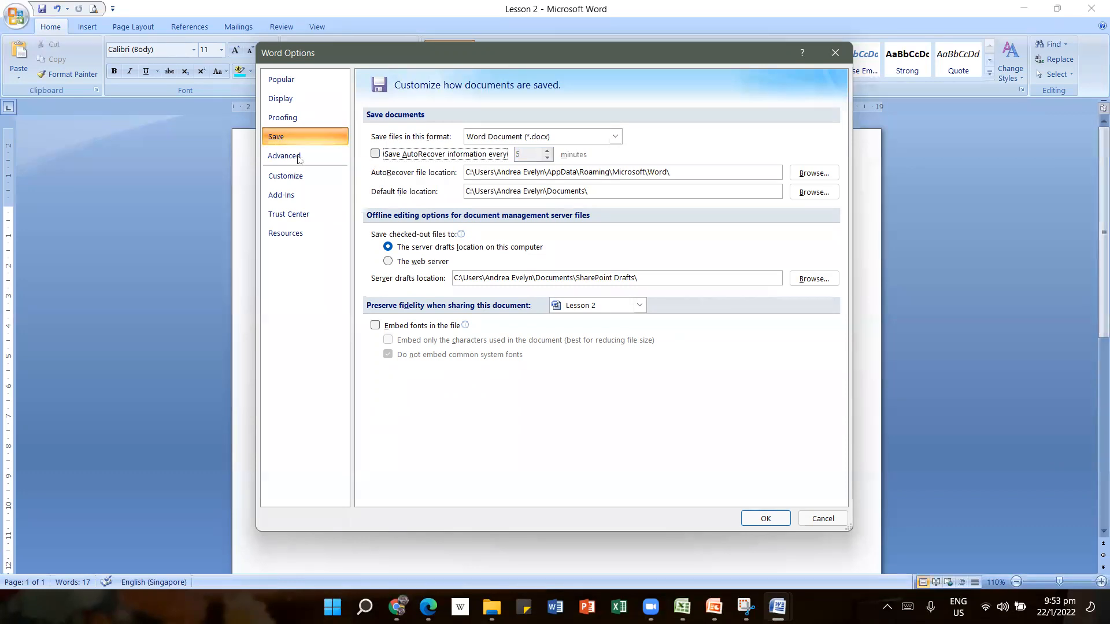
pyautogui.click(375, 154)
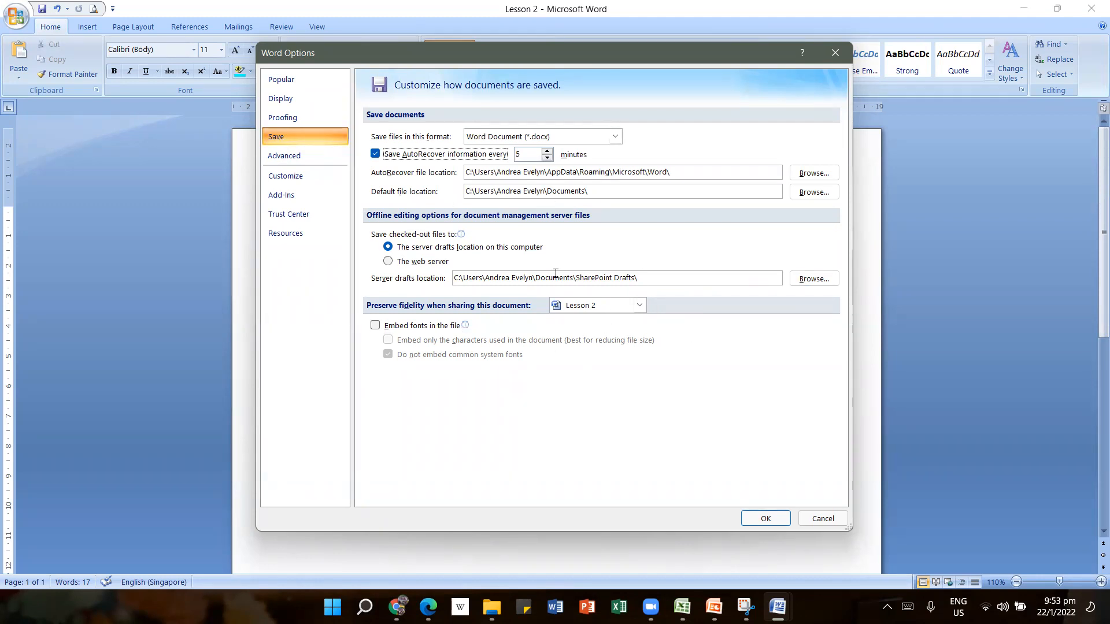
# - Add the Spelling & Grammar command to the Quick Access Toolbar and apply the Word options
pyautogui.click(283, 174)
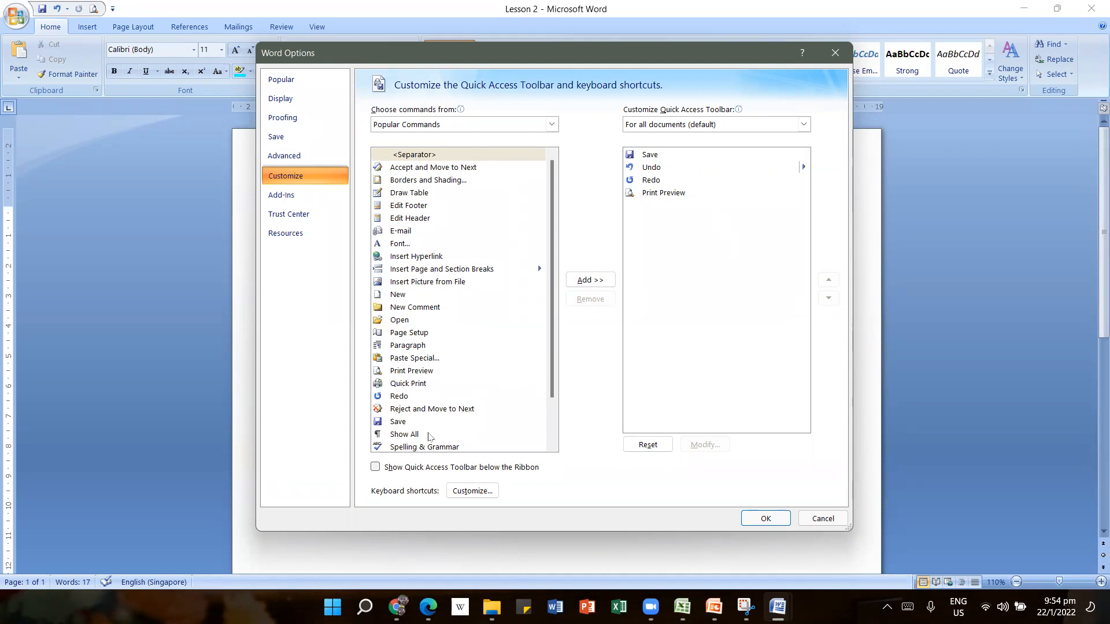
pyautogui.click(409, 449)
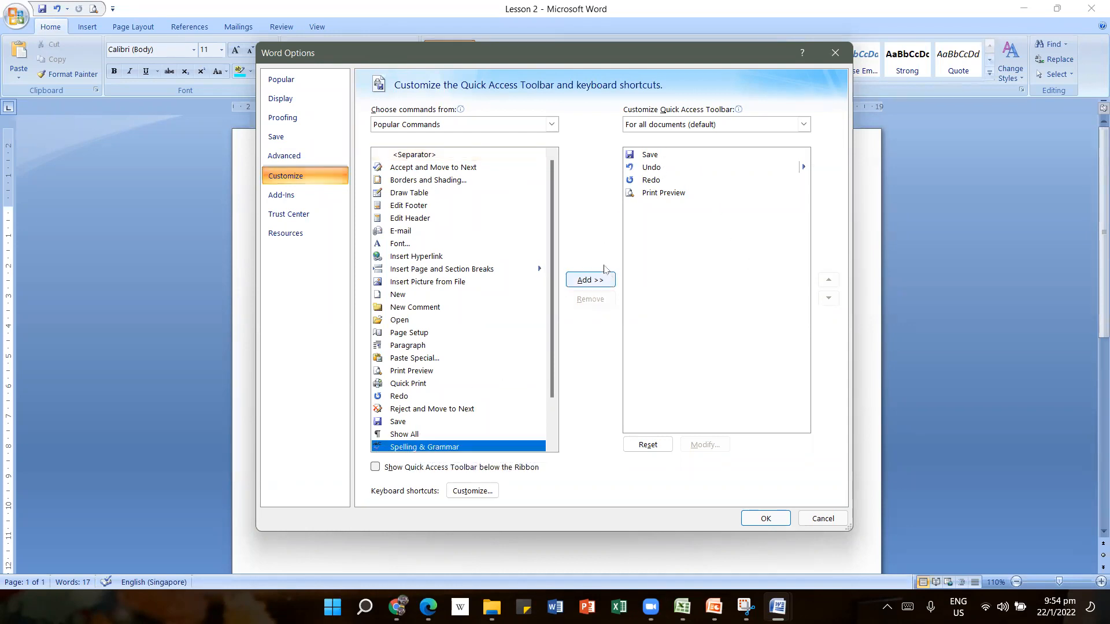
pyautogui.click(590, 281)
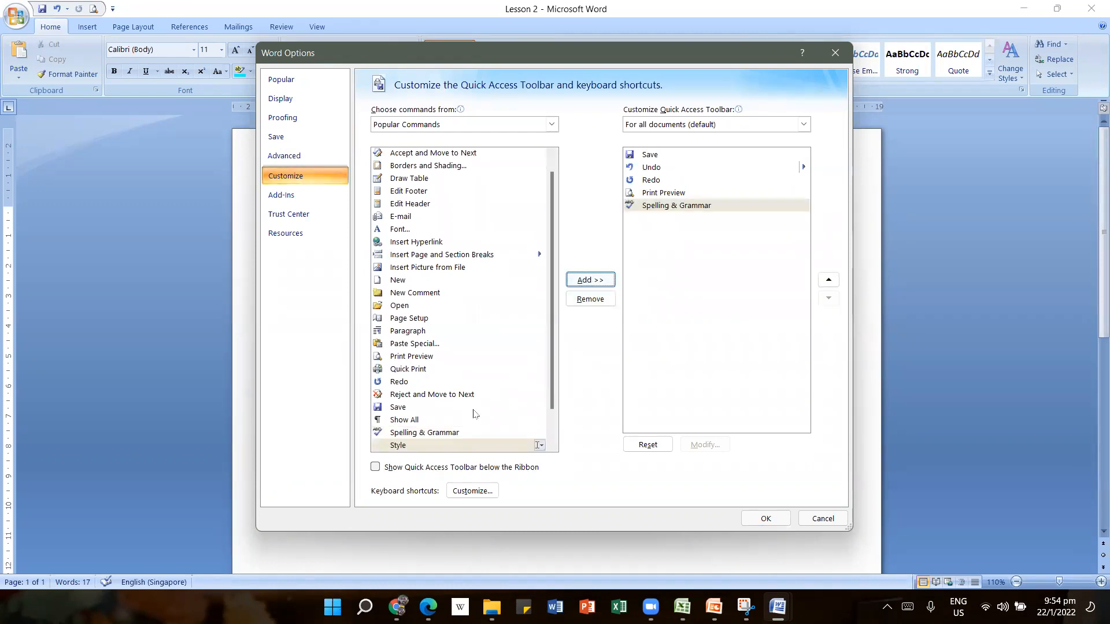
pyautogui.scroll(-1, 474, 414)
pyautogui.scroll(1, 474, 414)
pyautogui.scroll(-1, 473, 415)
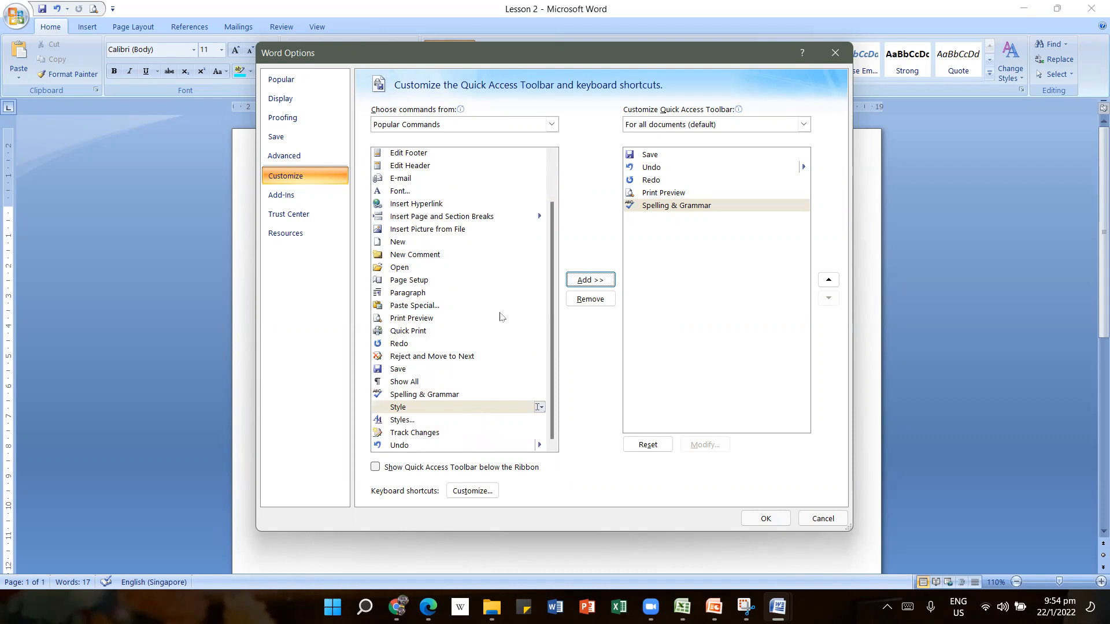
pyautogui.click(757, 522)
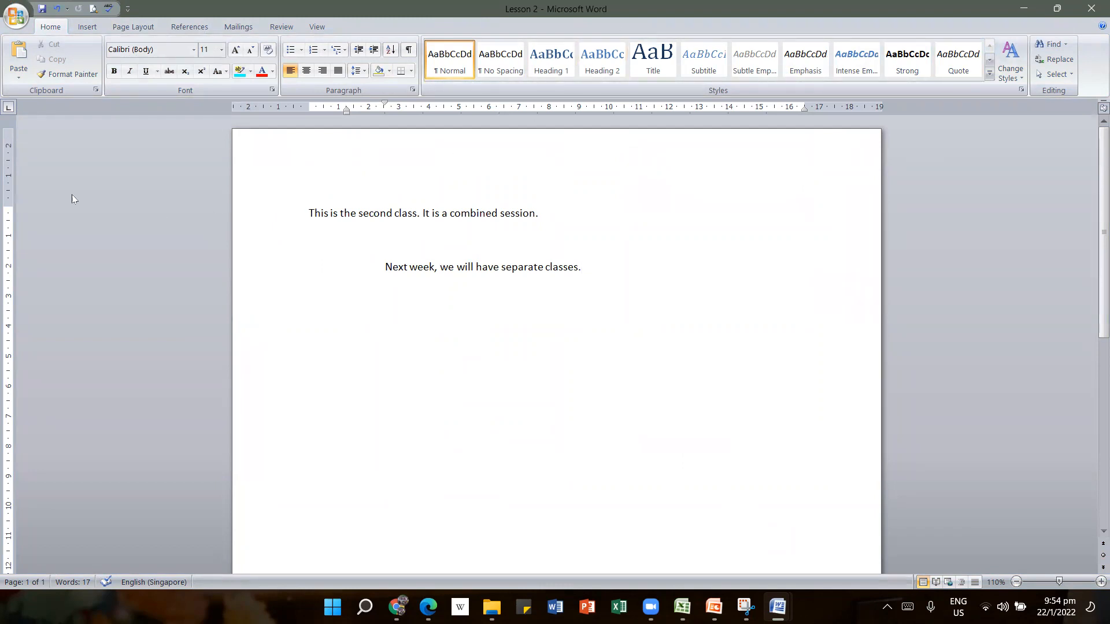
# - Reopen Word Options, set the color scheme back to Blue and apply it
pyautogui.click(16, 17)
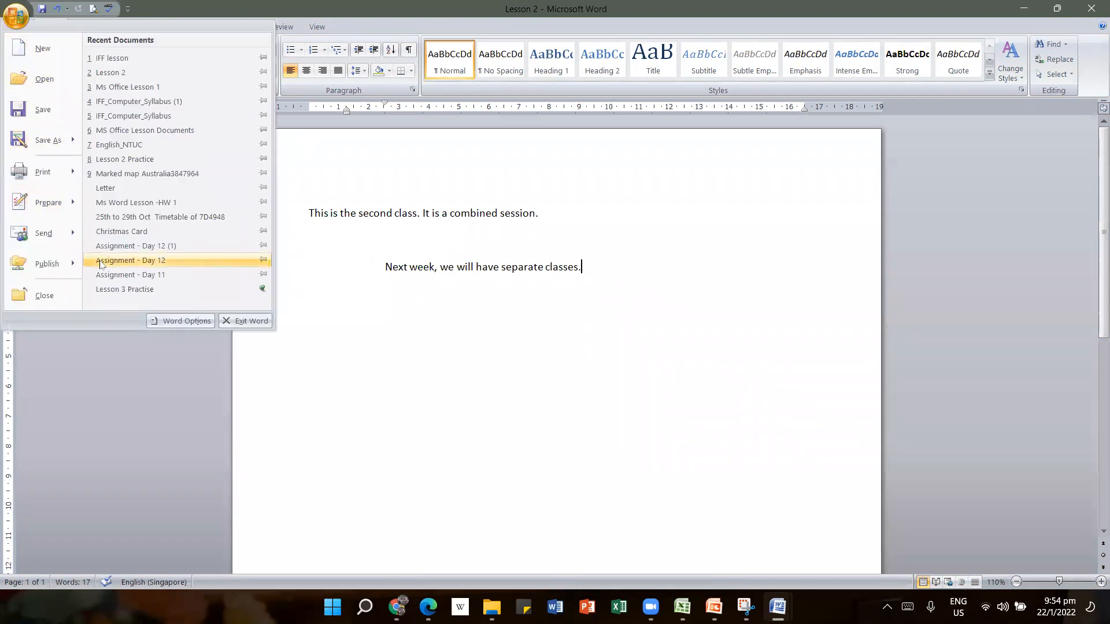
pyautogui.click(188, 326)
pyautogui.click(184, 322)
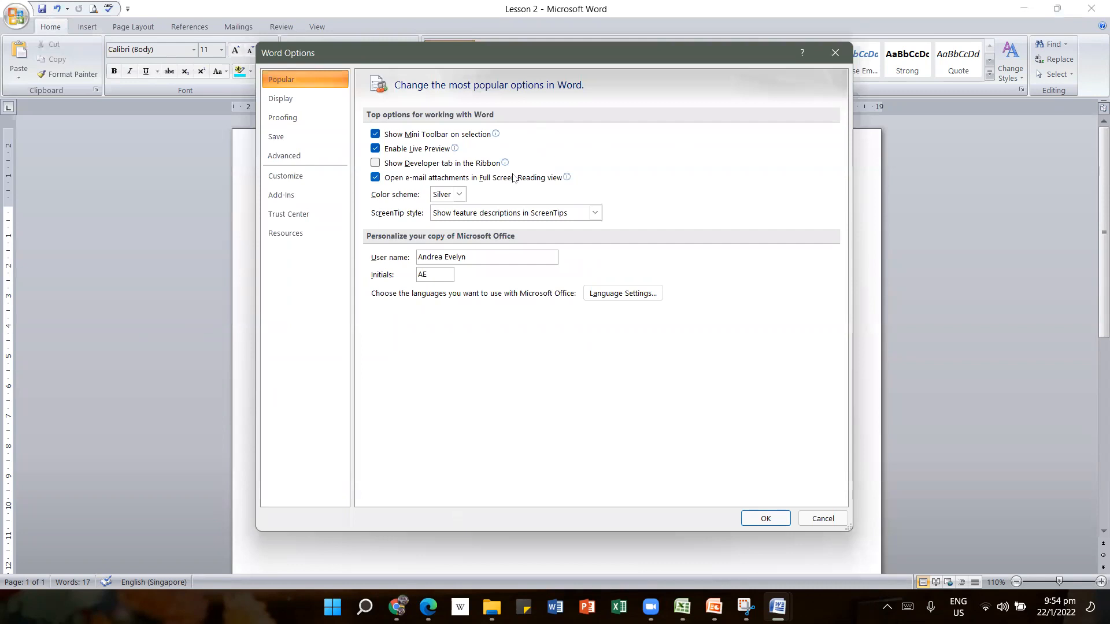
pyautogui.moveTo(513, 178)
pyautogui.moveTo(442, 139)
pyautogui.click(461, 196)
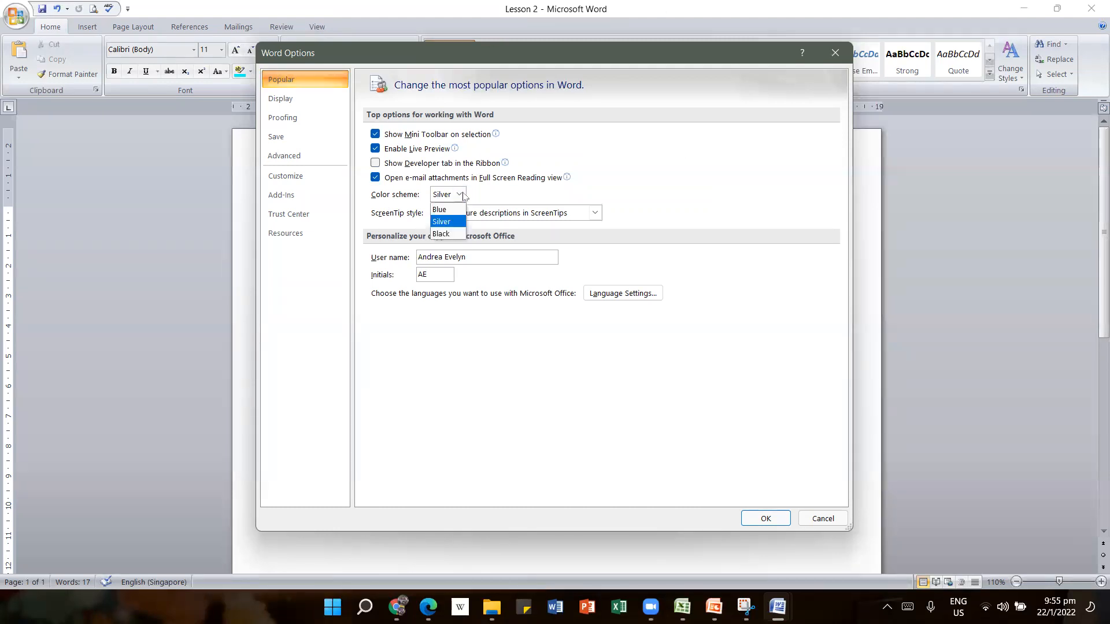
pyautogui.click(438, 210)
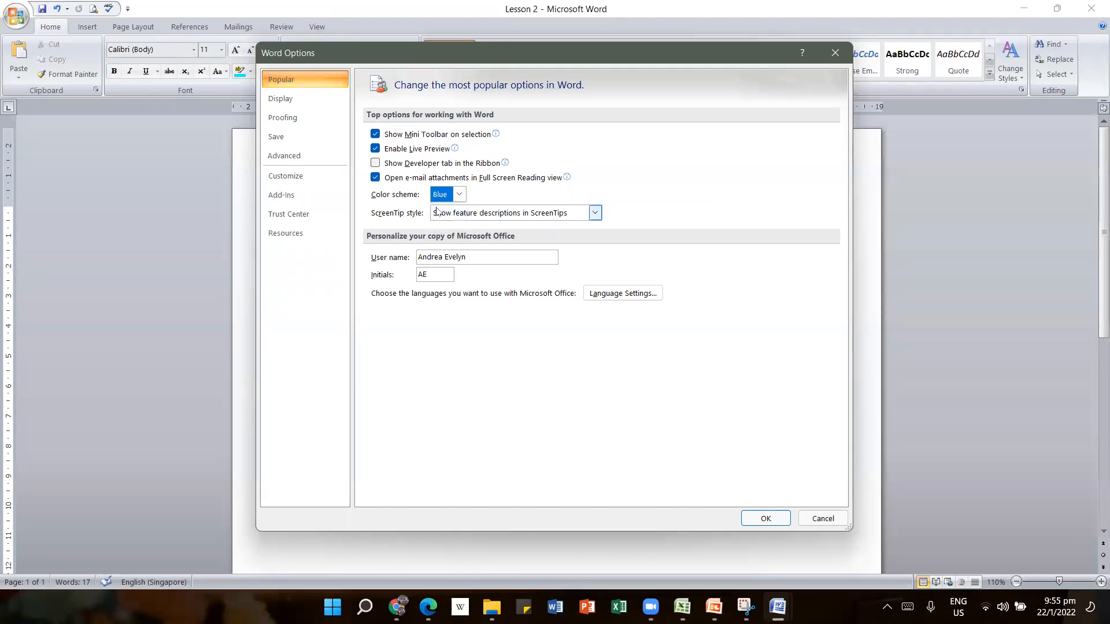
pyautogui.click(766, 519)
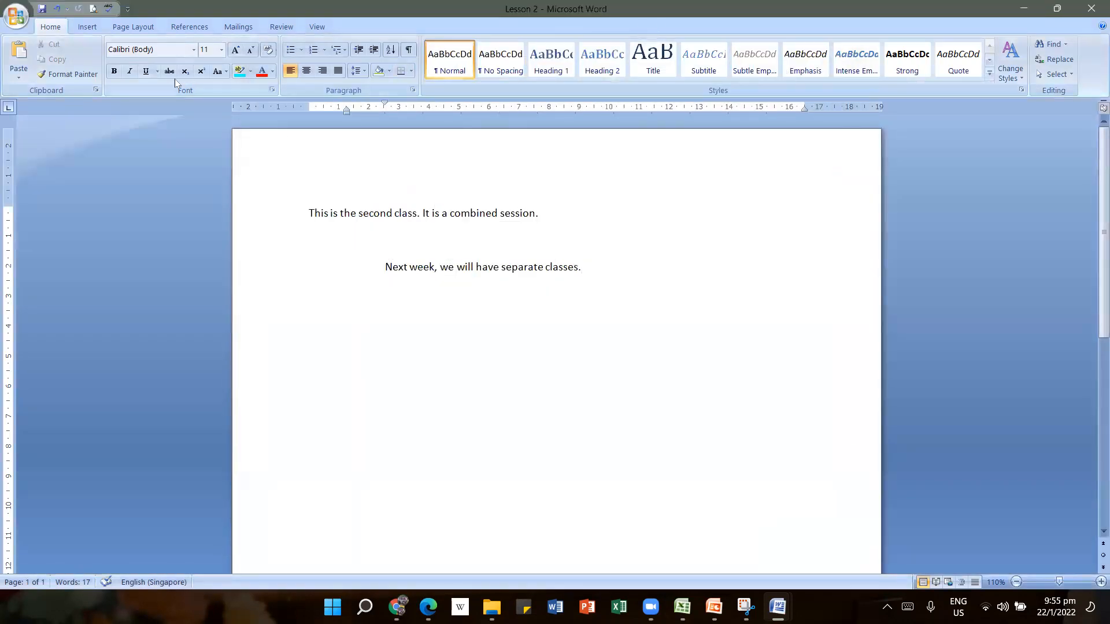
# - In the Word save options, choose Word Document (*.docx) as the file format and set the AutoRecover interval to 10 minutes
pyautogui.click(12, 16)
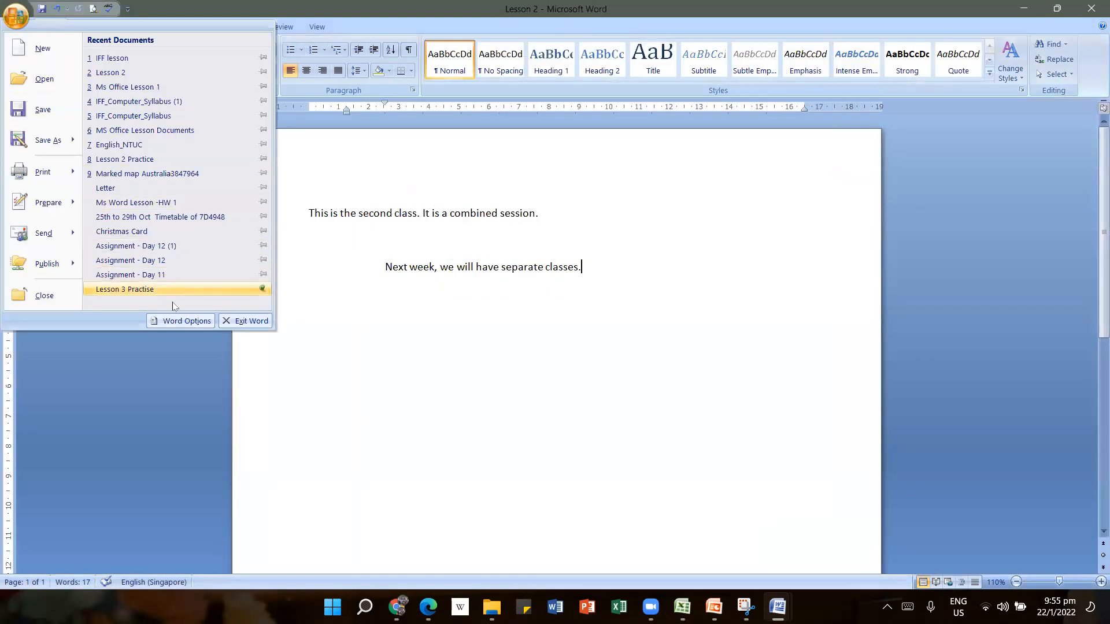
pyautogui.click(187, 321)
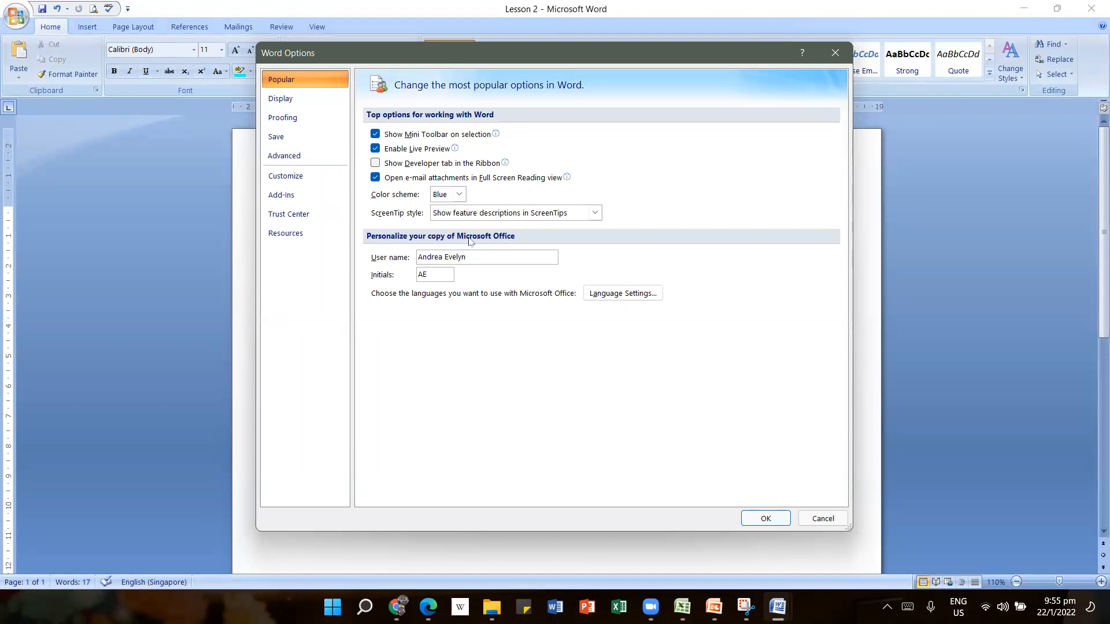
pyautogui.click(301, 102)
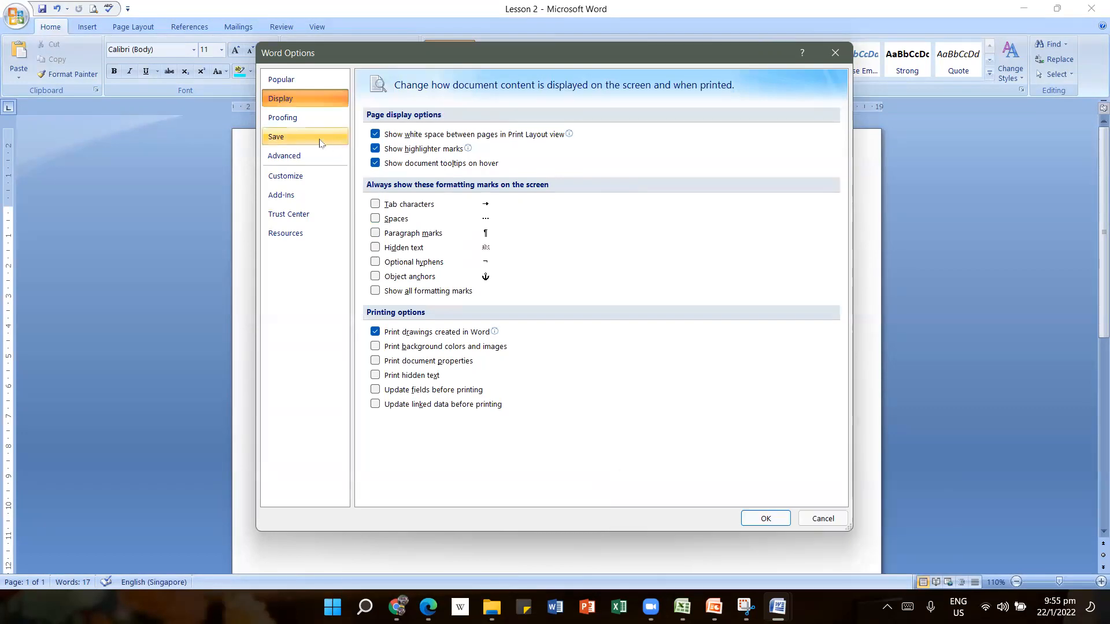
pyautogui.click(299, 135)
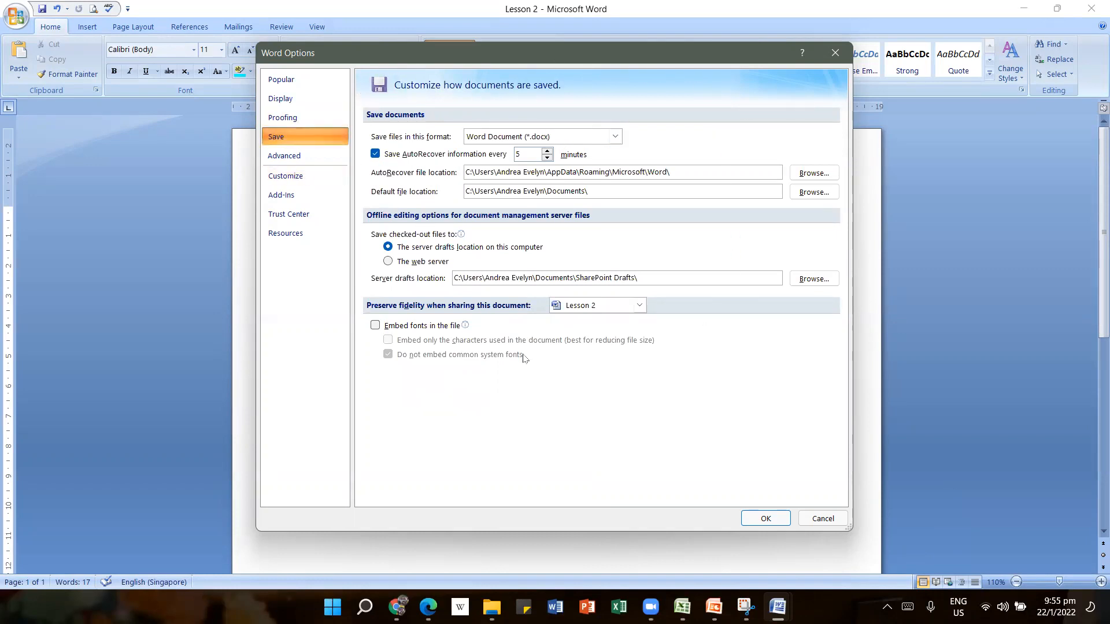
pyautogui.click(615, 138)
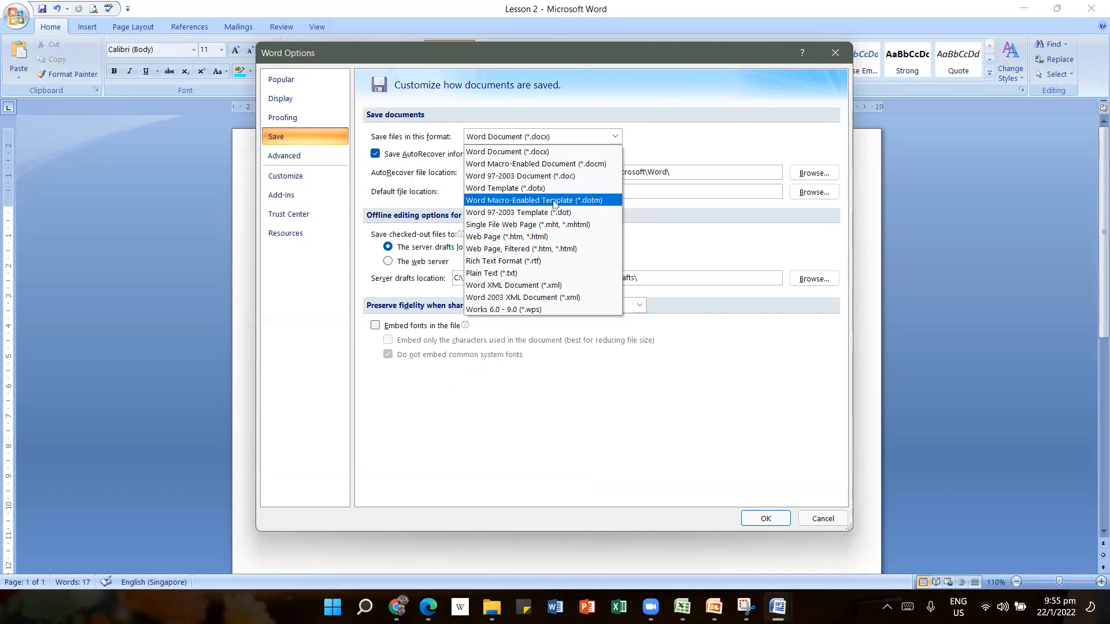
pyautogui.click(537, 152)
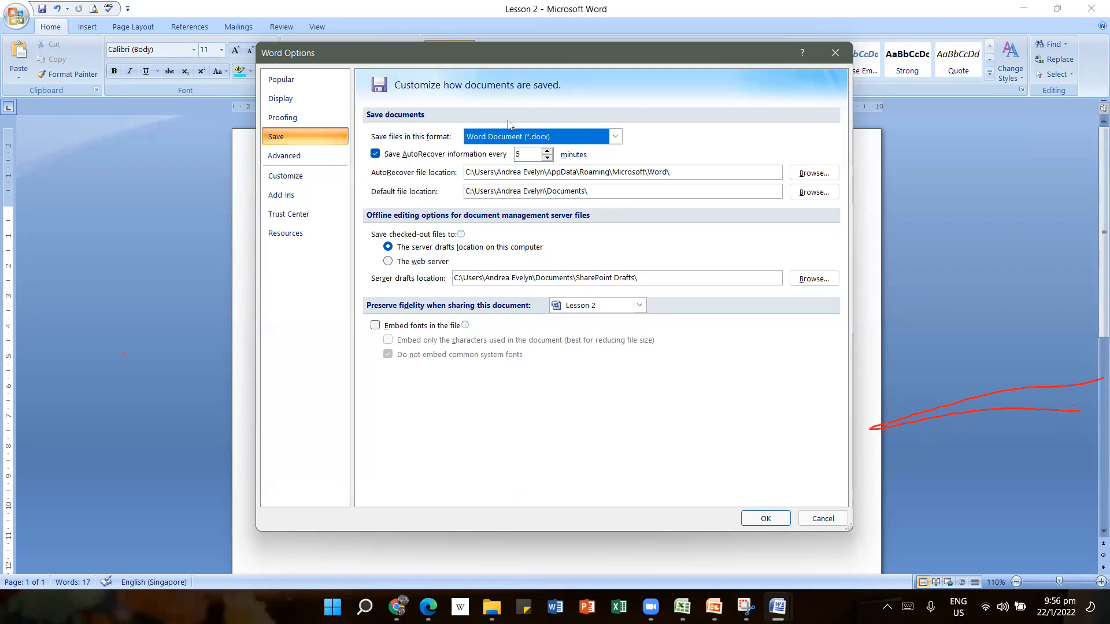
pyautogui.click(547, 151)
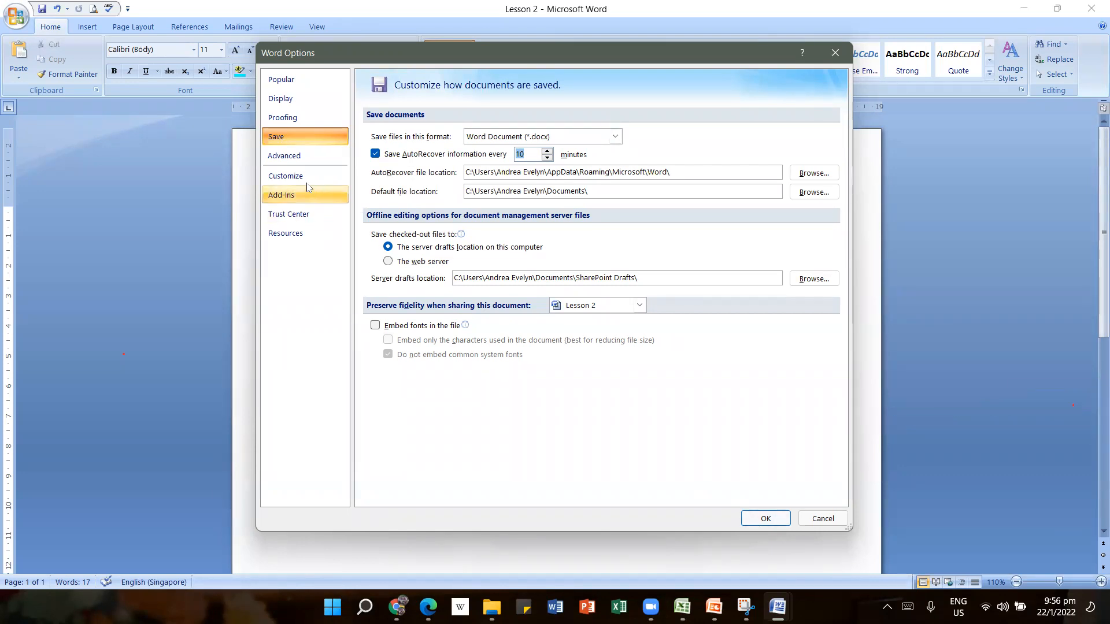
# - Add the New command to the Quick Access Toolbar and apply the options
pyautogui.click(292, 175)
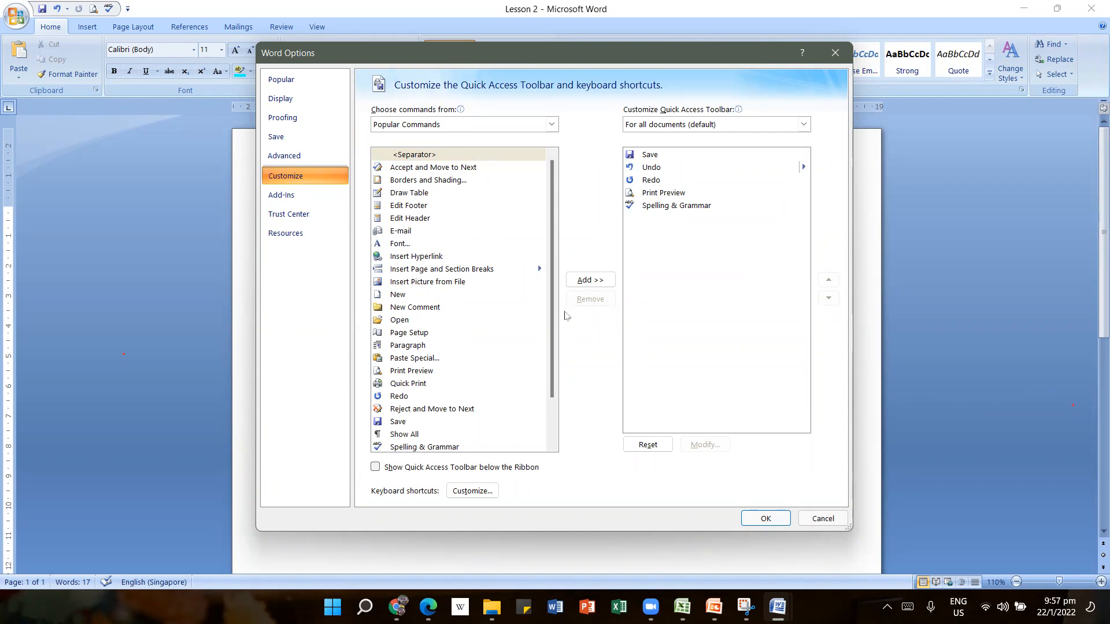
pyautogui.click(404, 295)
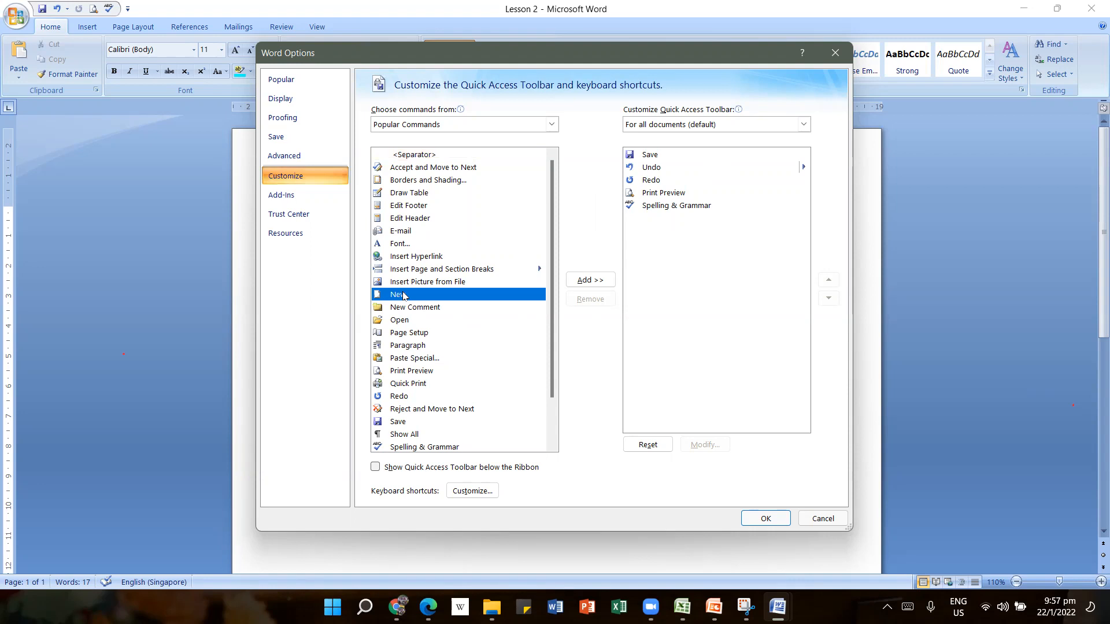
pyautogui.click(590, 283)
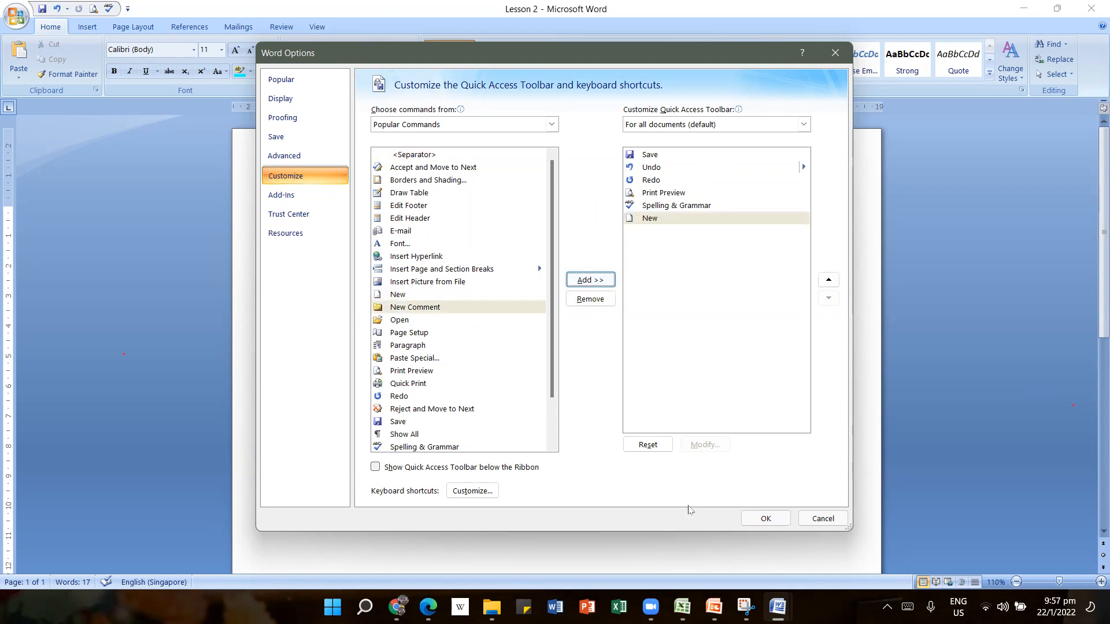
pyautogui.press('Return')
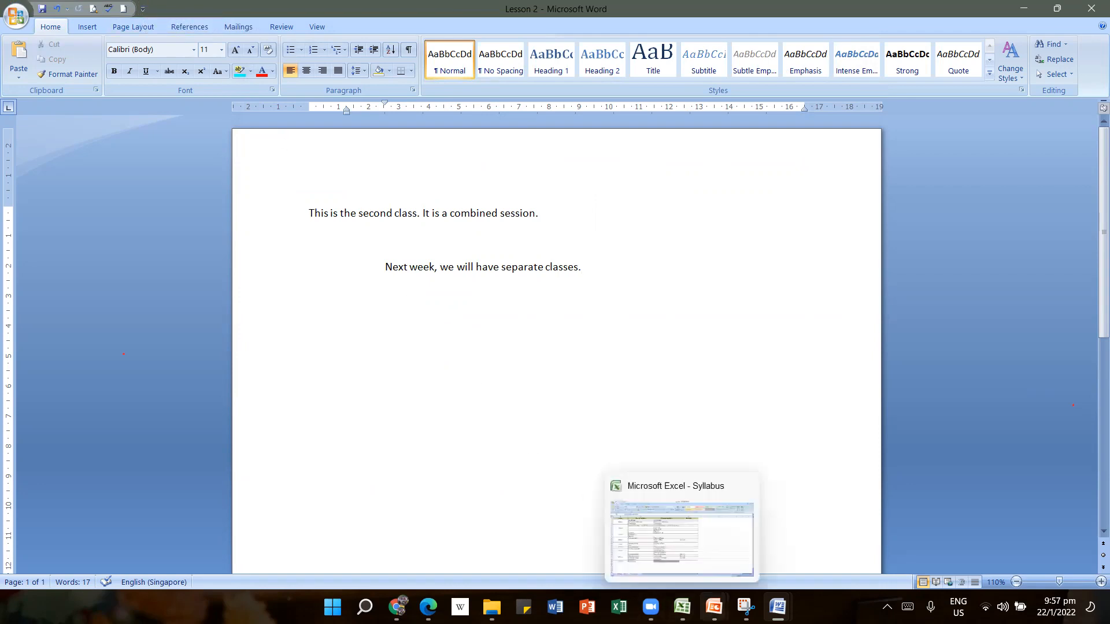
# - Check the Getting Started topic list in the MsWord-Lesson 2 PowerPoint slides and return to the Lesson 2 Word document
pyautogui.moveTo(714, 607)
pyautogui.click(636, 537)
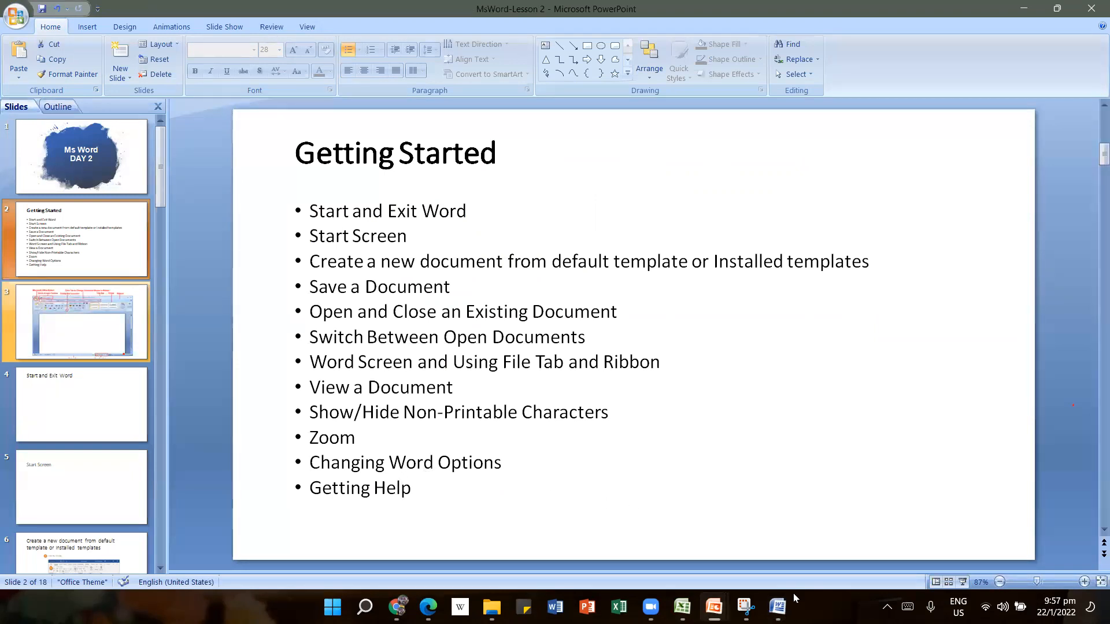
pyautogui.moveTo(778, 607)
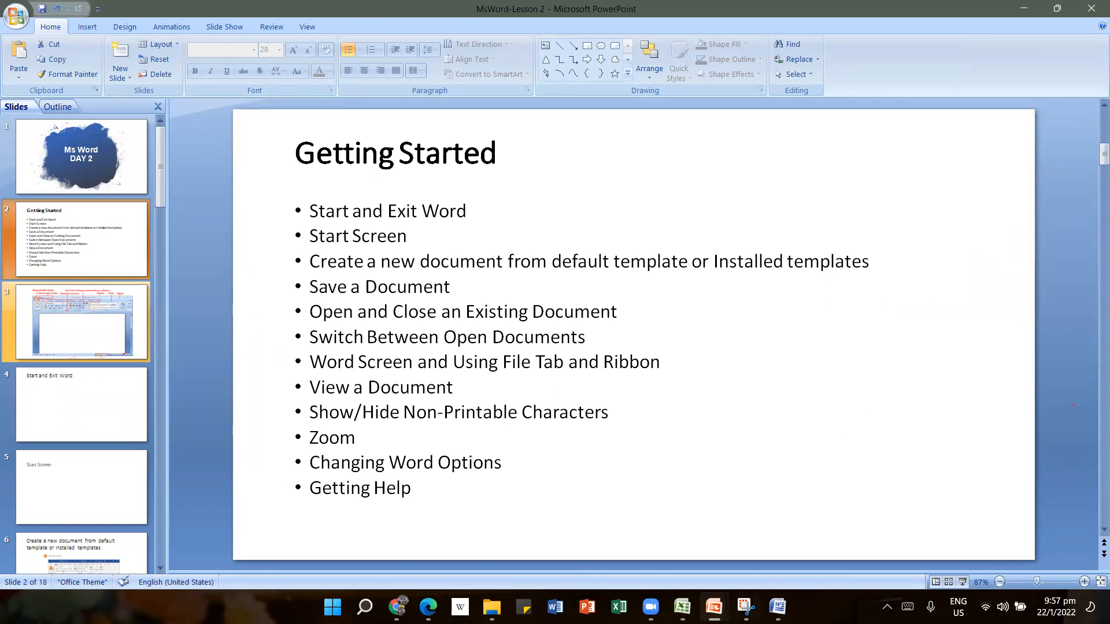
pyautogui.click(778, 607)
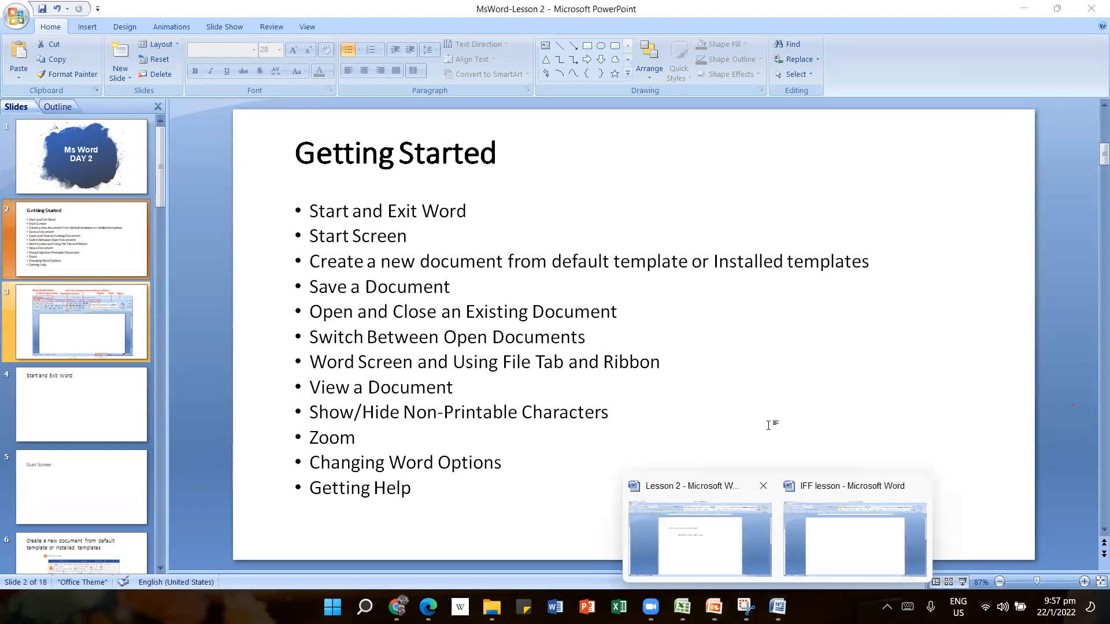
pyautogui.click(685, 528)
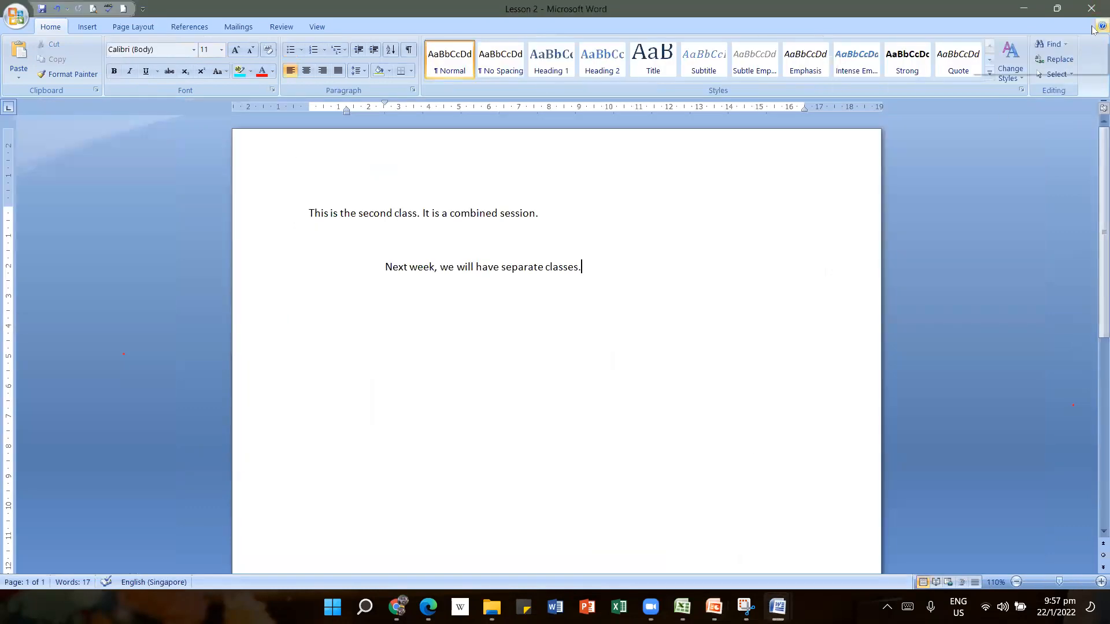
# - Open Word Help to view its content and close it again
pyautogui.click(1099, 27)
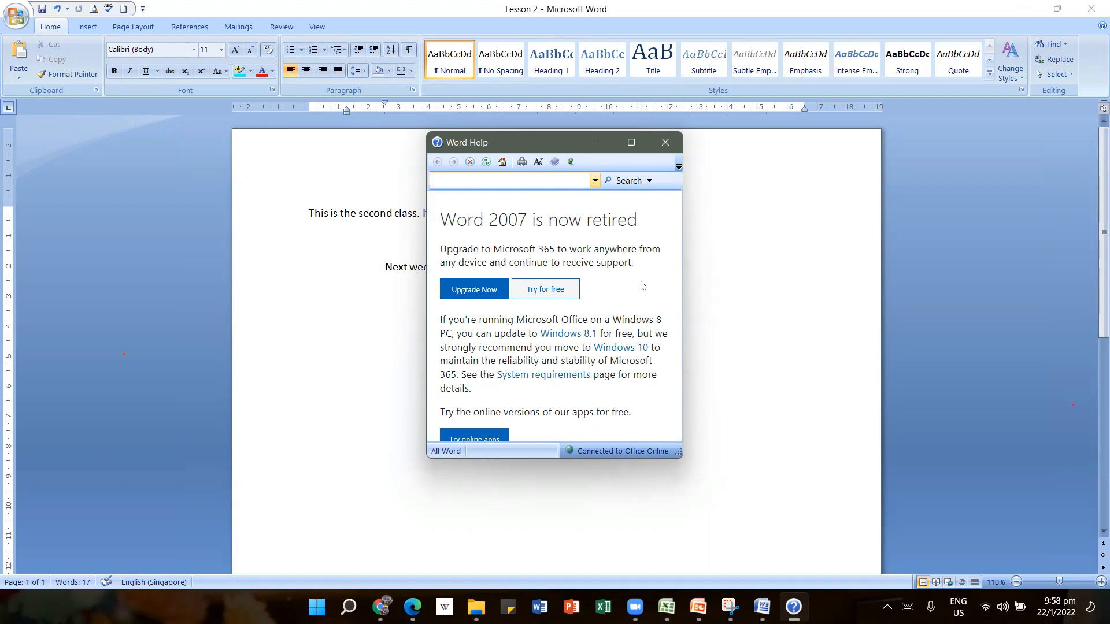
pyautogui.click(666, 151)
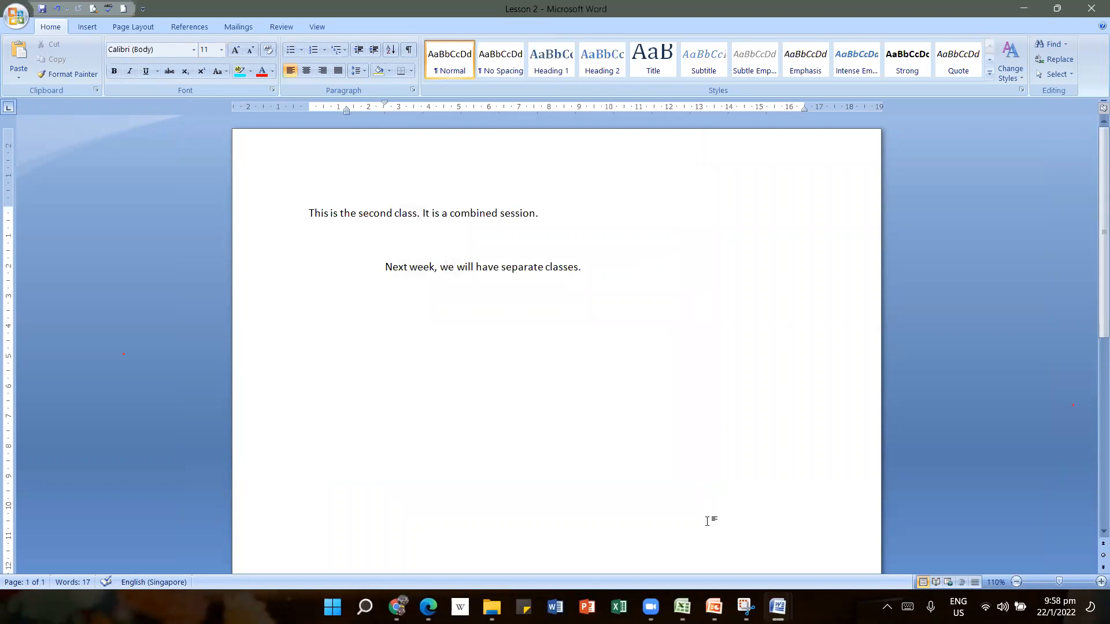
# - Show the previews of the open Word documents to pick one to switch to
pyautogui.moveTo(713, 604)
pyautogui.moveTo(778, 607)
pyautogui.click(778, 607)
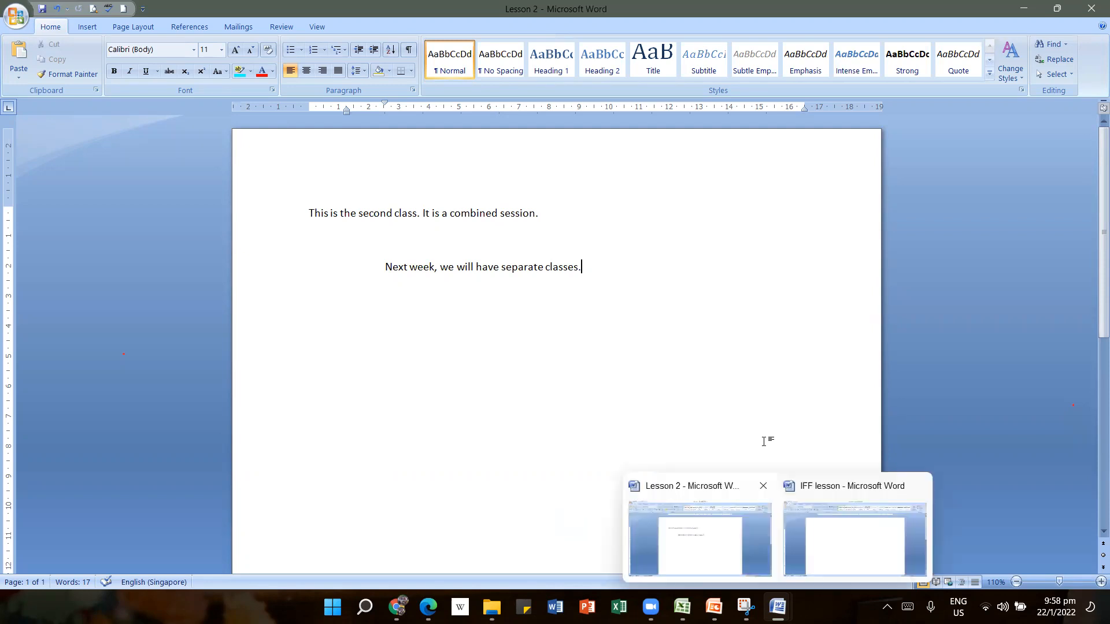